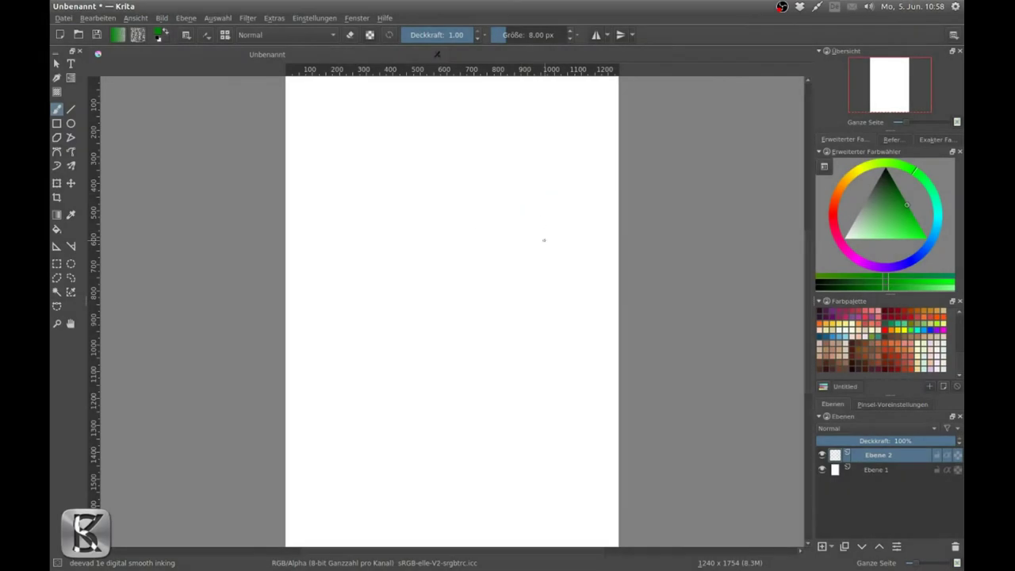
Sketch the head outline in green with the smooth inking brush on Ebene 2
left_click_drag(420, 170, 435, 227)
key("plus")
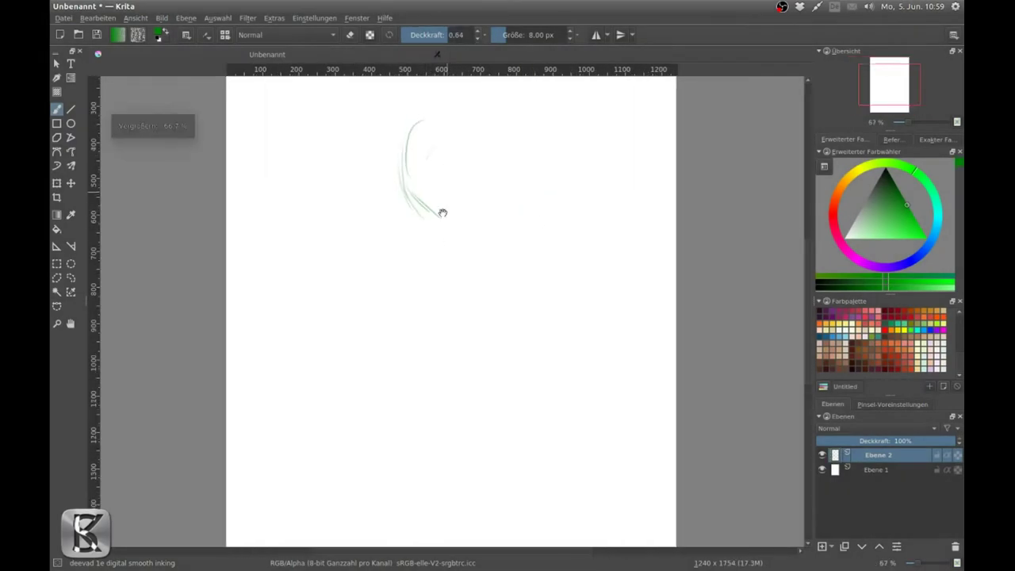
left_click_drag(409, 155, 444, 272)
Sketch the shoulder, torso, back and neck lines of the figure
left_click_drag(496, 194, 603, 293)
left_click_drag(500, 263, 599, 339)
mouse_move(494, 324)
left_mouse_down()
mouse_move(517, 349)
mouse_move(513, 366)
left_mouse_up()
left_click_drag(444, 225, 492, 200)
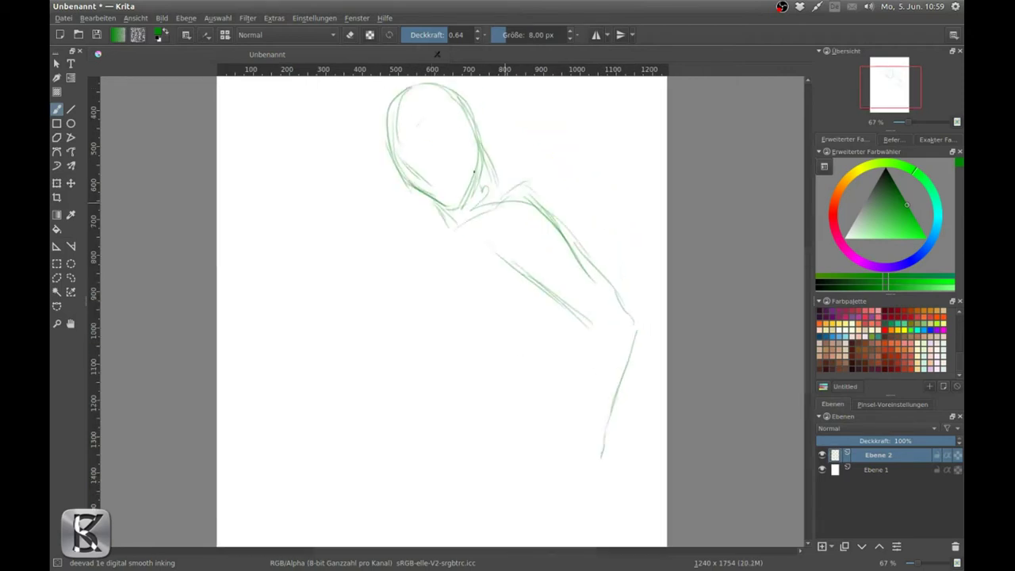
left_click_drag(529, 317, 530, 268)
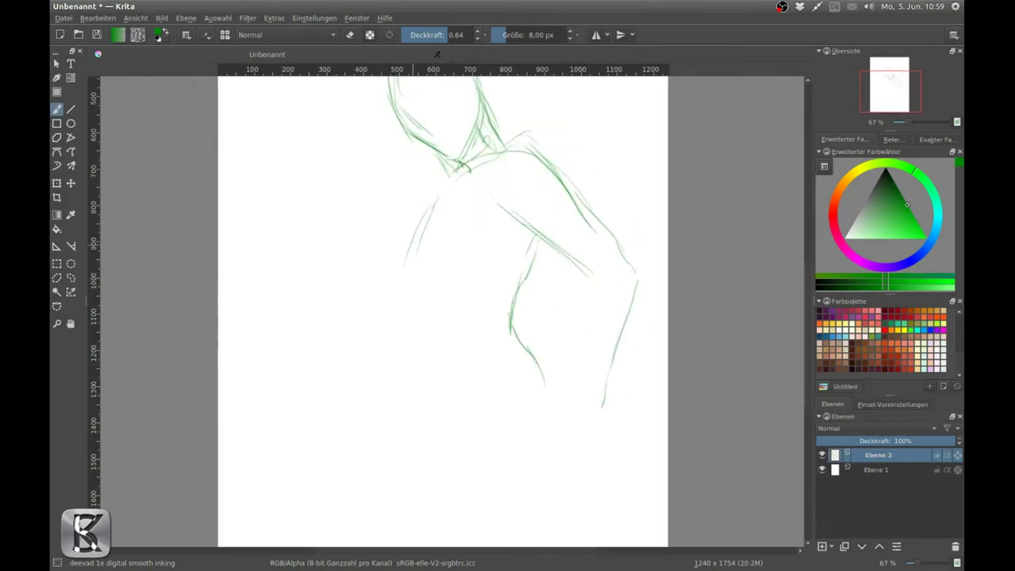
left_click_drag(434, 242, 455, 368)
Add long vertical lines down the figure's right side
key("minus")
key("minus")
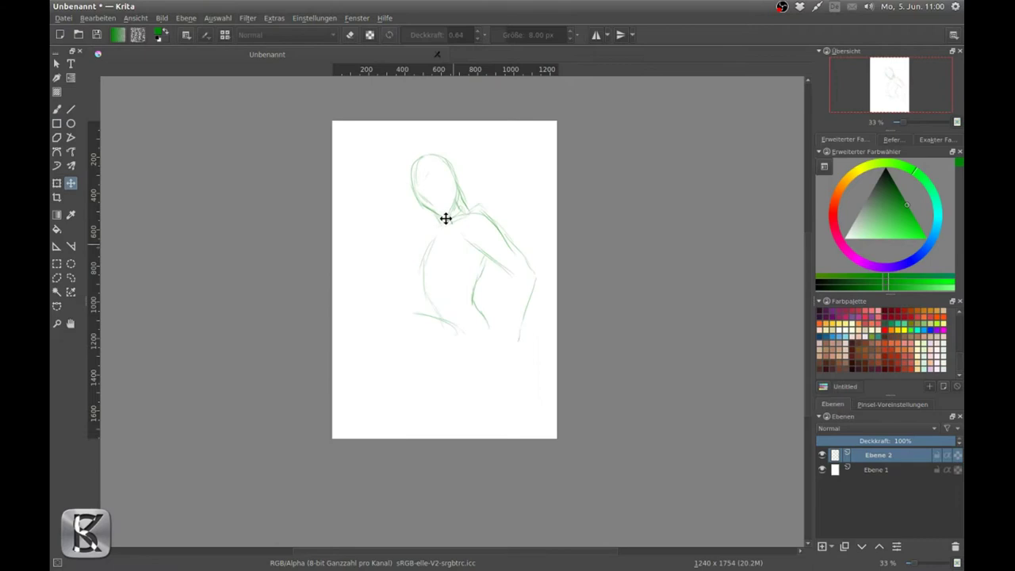
key("plus")
left_click_drag(574, 274, 565, 345)
left_click_drag(579, 250, 579, 417)
Erase and redraw the torso curve darker, and sketch the arm across the body
mouse_move(496, 222)
left_mouse_down()
mouse_move(514, 265)
mouse_move(488, 288)
left_mouse_up()
key("slash")
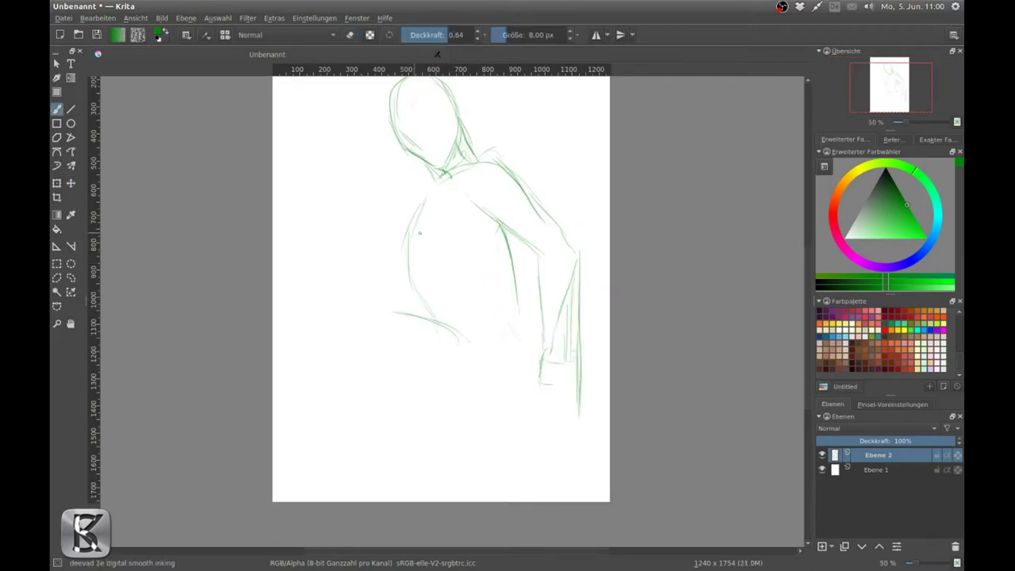
left_click_drag(503, 230, 535, 364)
left_click_drag(361, 295, 498, 337)
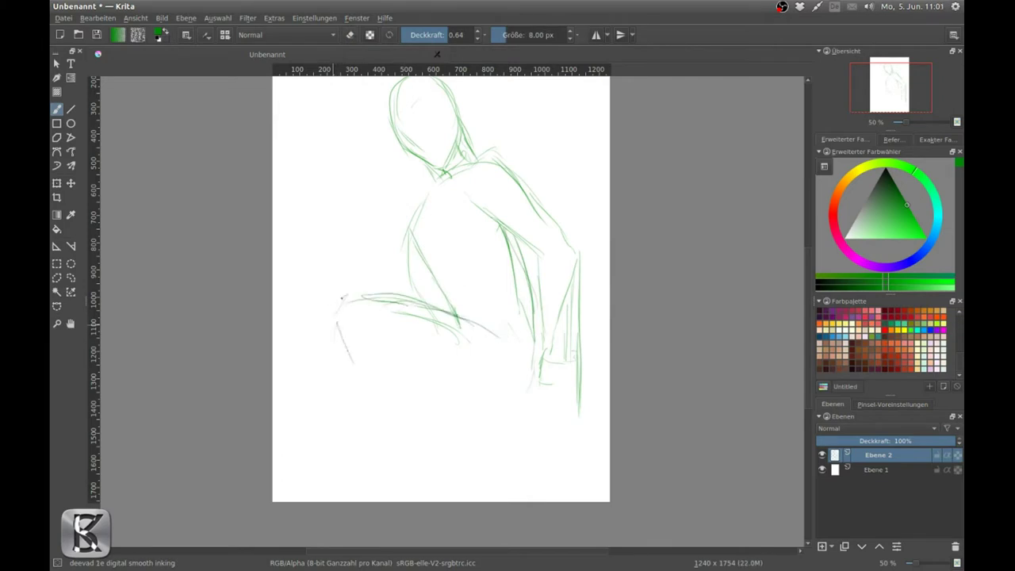
Sketch the bent legs, raised knee, hand and the ground line beneath the feet
left_click_drag(368, 384, 409, 466)
mouse_move(503, 402)
left_mouse_down()
mouse_move(533, 381)
mouse_move(452, 409)
left_mouse_up()
left_click_drag(377, 329, 455, 458)
left_click_drag(475, 317, 488, 327)
left_click_drag(415, 444, 437, 479)
left_click_drag(547, 363, 573, 409)
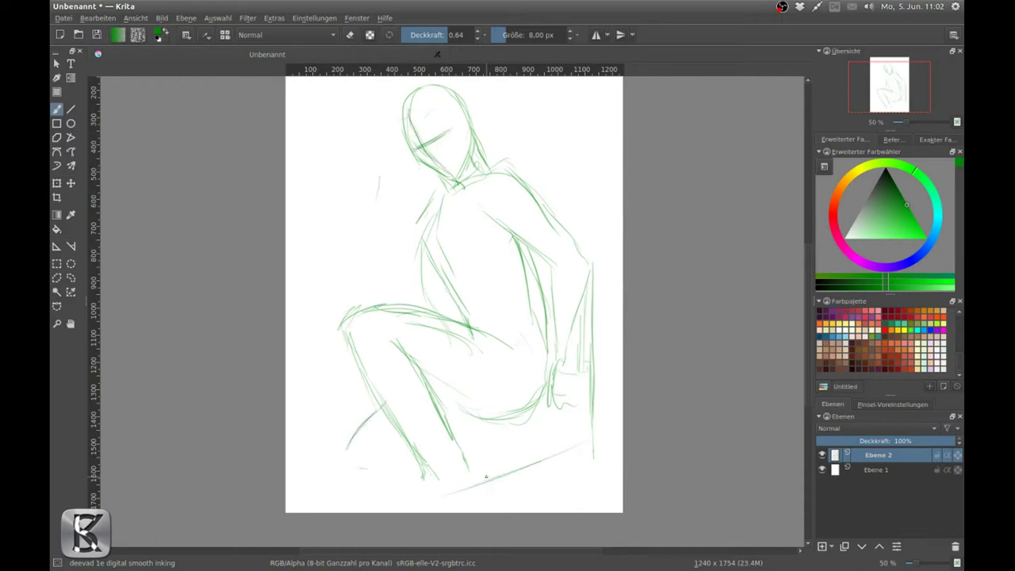
Squeeze the whole sketch narrower with a Transform
left_click_drag(496, 280, 500, 320)
key("ctrl+t")
left_click_drag(623, 326, 600, 326)
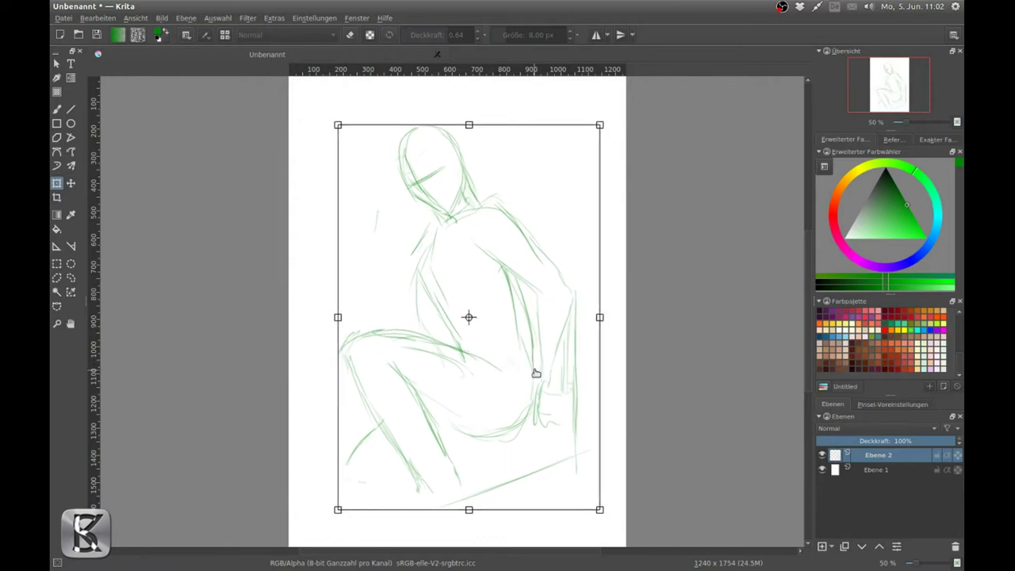
key("Return")
Freehand-select the upper body and rotate it into a new angle
mouse_move(455, 460)
left_mouse_down()
mouse_move(474, 504)
mouse_move(425, 530)
left_mouse_up()
left_click_drag(539, 276, 532, 299)
left_click(71, 278)
mouse_move(428, 349)
left_mouse_down()
mouse_move(577, 294)
mouse_move(440, 349)
mouse_move(552, 133)
left_mouse_up()
key("ctrl+t")
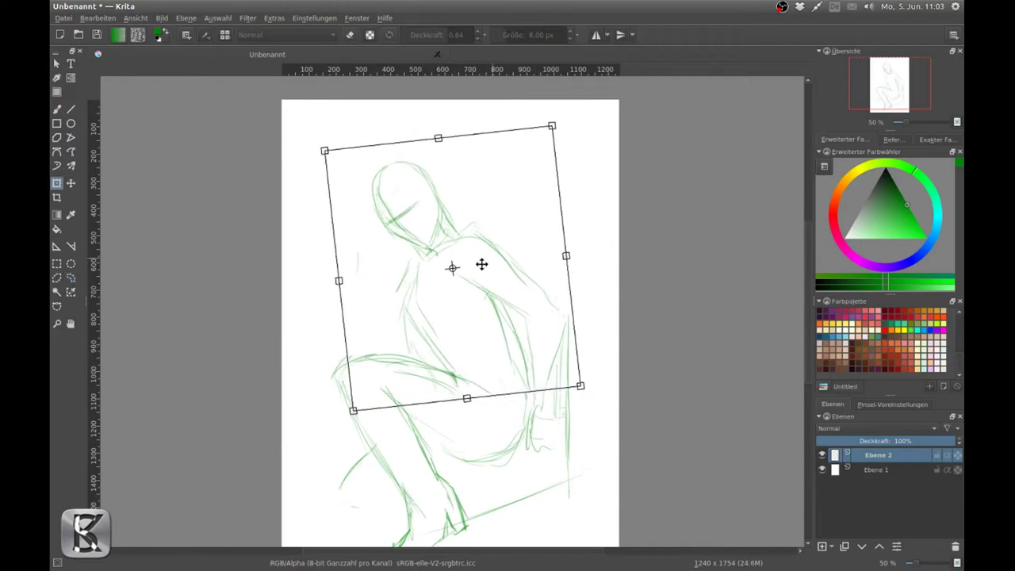
key("Return")
key("ctrl+shift+a")
key("b")
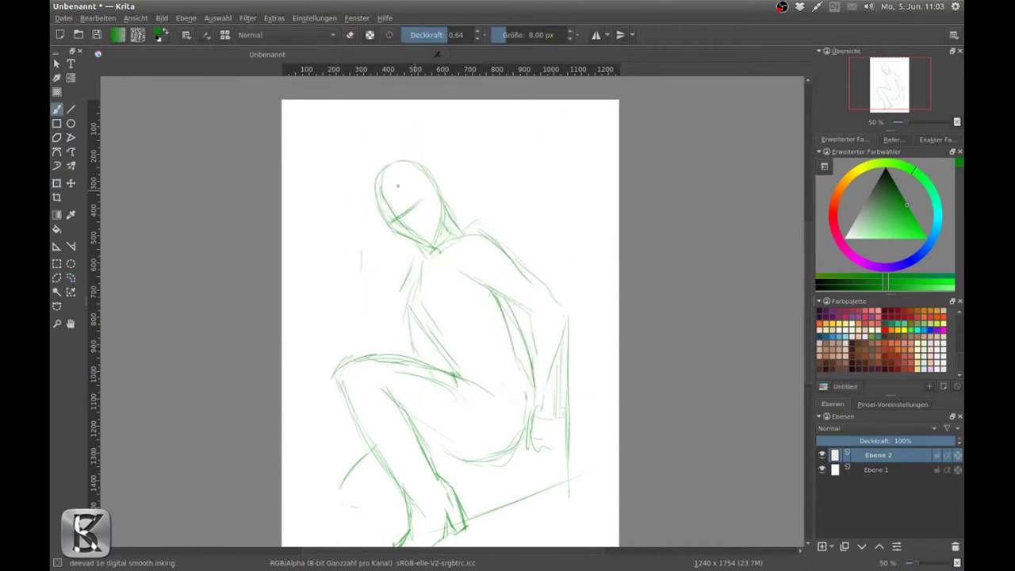
Sketch long hair, neck strokes and a small raised hand
left_click_drag(450, 215, 447, 272)
left_click_drag(397, 190, 440, 207)
left_click_drag(432, 165, 450, 189)
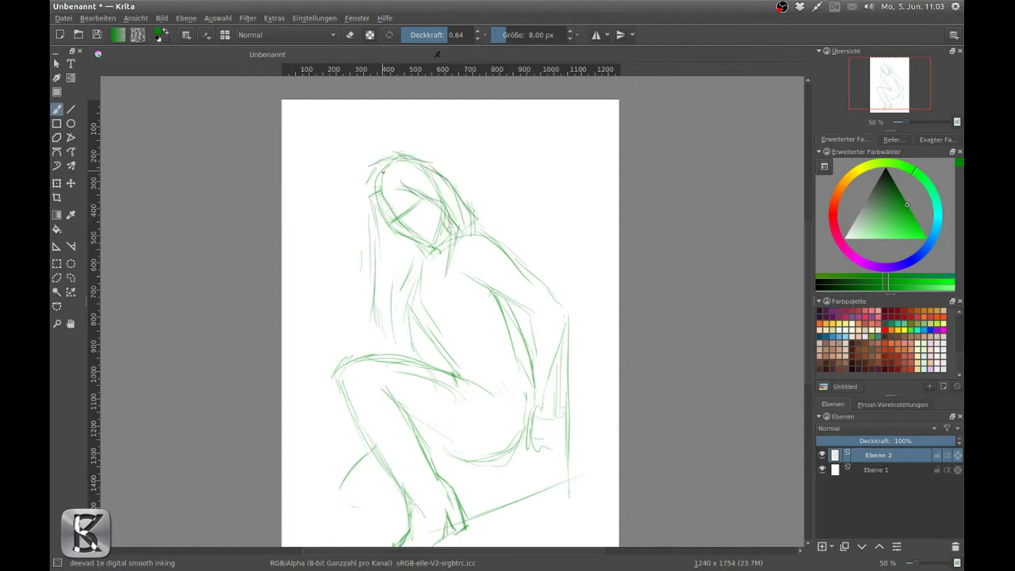
mouse_move(343, 331)
left_mouse_down()
mouse_move(369, 317)
mouse_move(355, 332)
left_mouse_up()
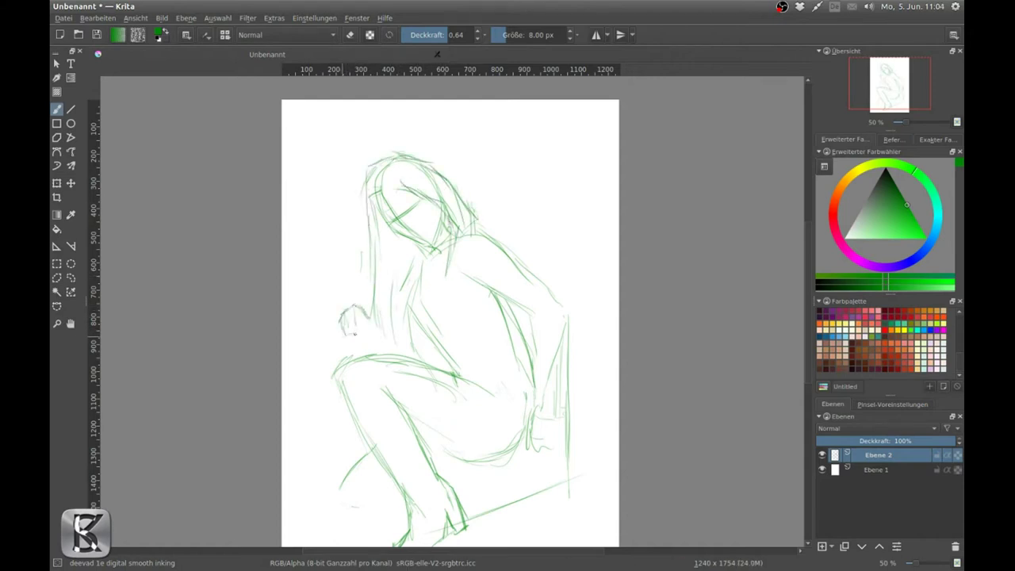
Select the lower legs and rotate them counter-clockwise
left_click_drag(545, 422, 567, 349)
mouse_move(430, 324)
left_mouse_down()
mouse_move(346, 295)
mouse_move(380, 298)
left_mouse_up()
key("ctrl+t")
left_click_drag(526, 469, 547, 448)
key("Return")
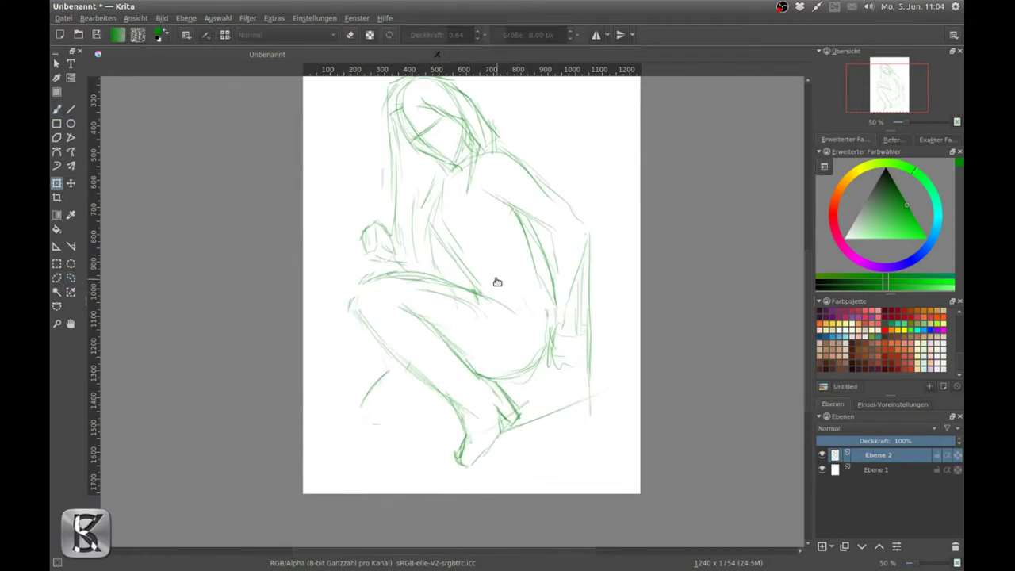
key("b")
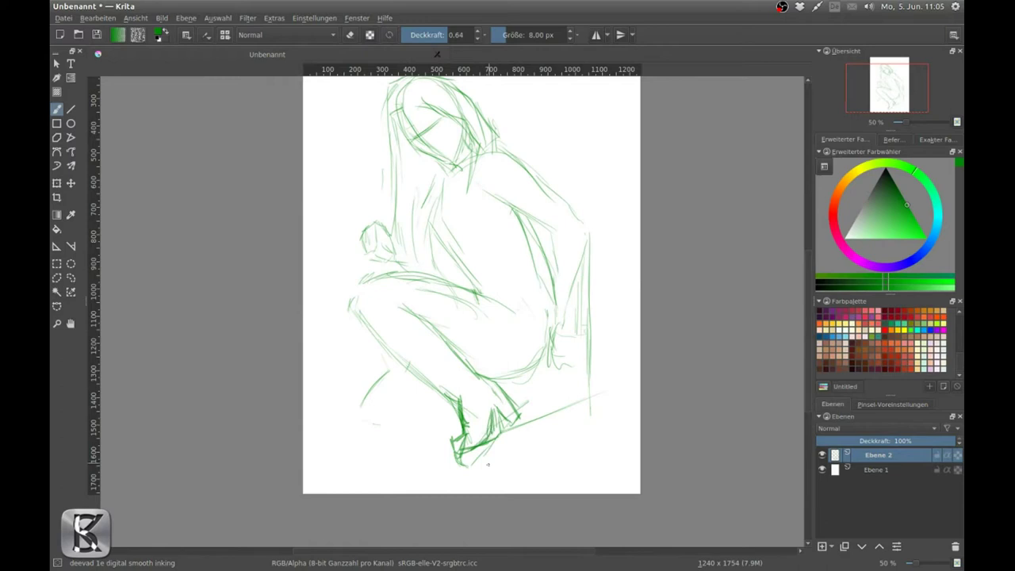
Add lines around the feet and legs, and sketch the back and a tall wall line
left_click_drag(487, 463, 491, 494)
left_click_drag(430, 481, 456, 478)
left_click_drag(536, 438, 572, 425)
left_click_drag(413, 408, 385, 463)
mouse_move(479, 187)
left_mouse_down()
mouse_move(586, 248)
mouse_move(599, 439)
left_mouse_up()
Select the arm and wall lines and rotate them clockwise
key("ctrl+r")
left_click_drag(566, 237, 548, 267)
key("ctrl+t")
left_click_drag(584, 408, 638, 440)
key("Return")
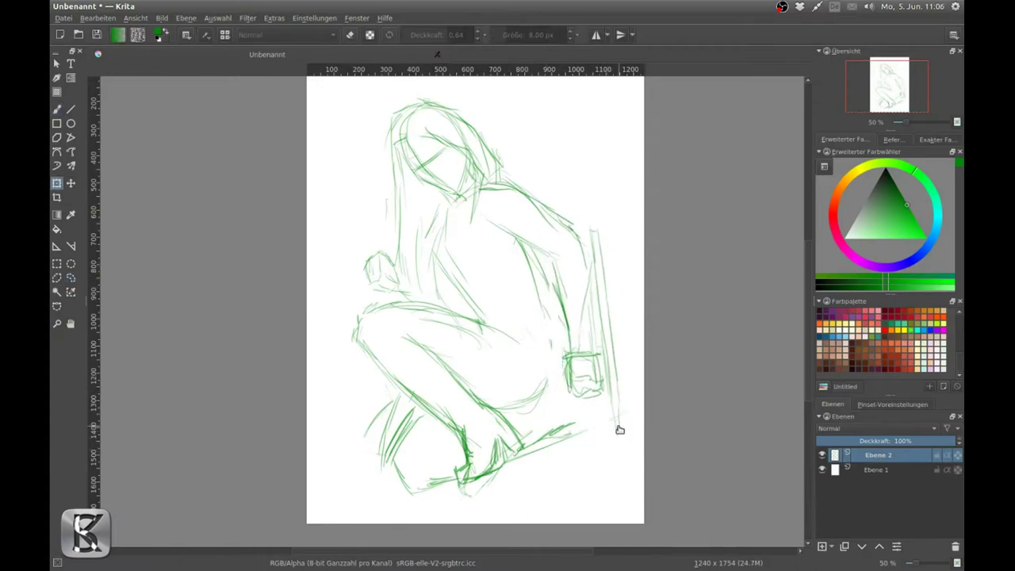
key("b")
Zoom to 141% on the face and sketch a long line down from it
left_click_drag(509, 280, 516, 292)
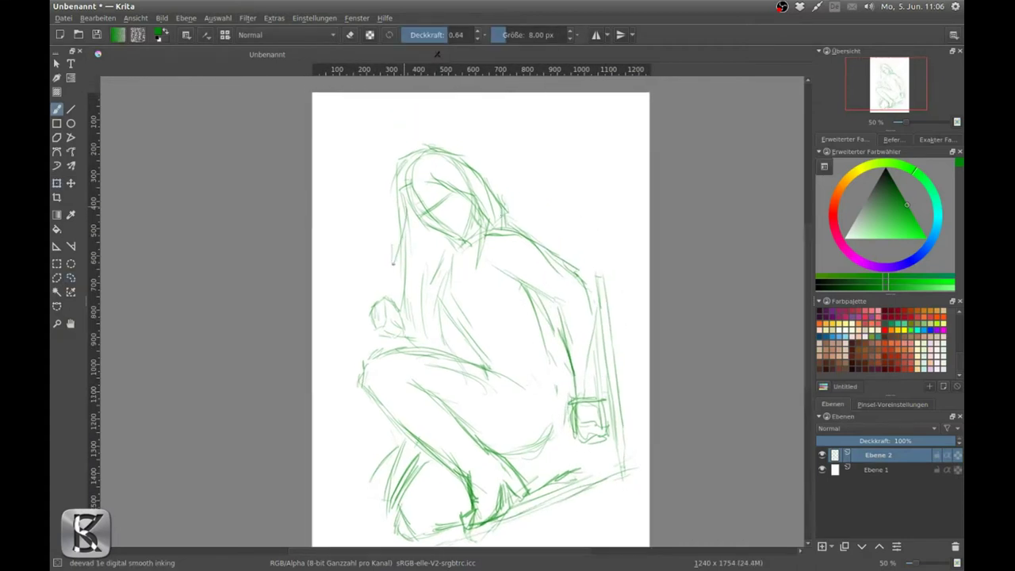
scroll(500, 428, "up", 3)
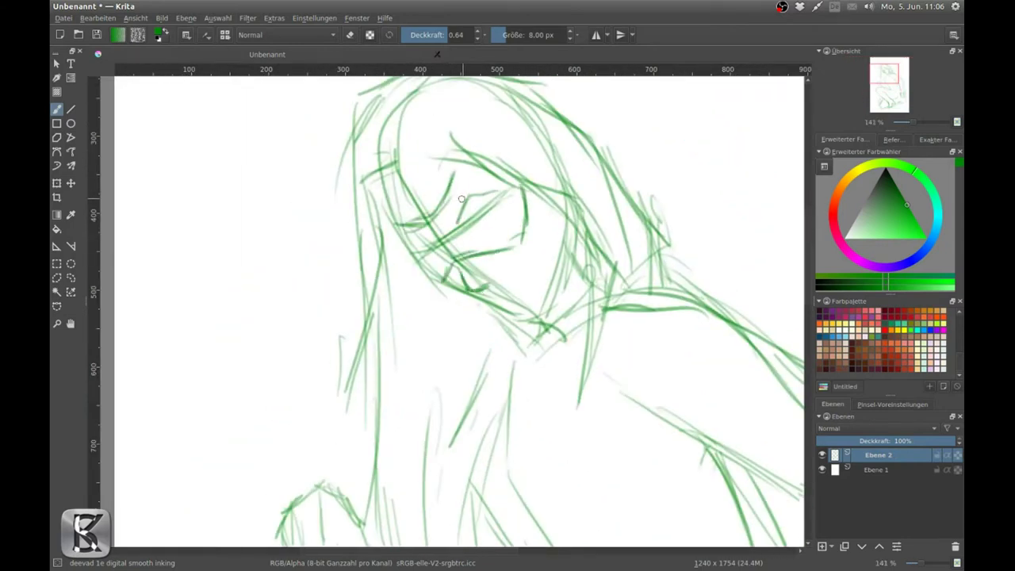
left_click_drag(394, 189, 427, 438)
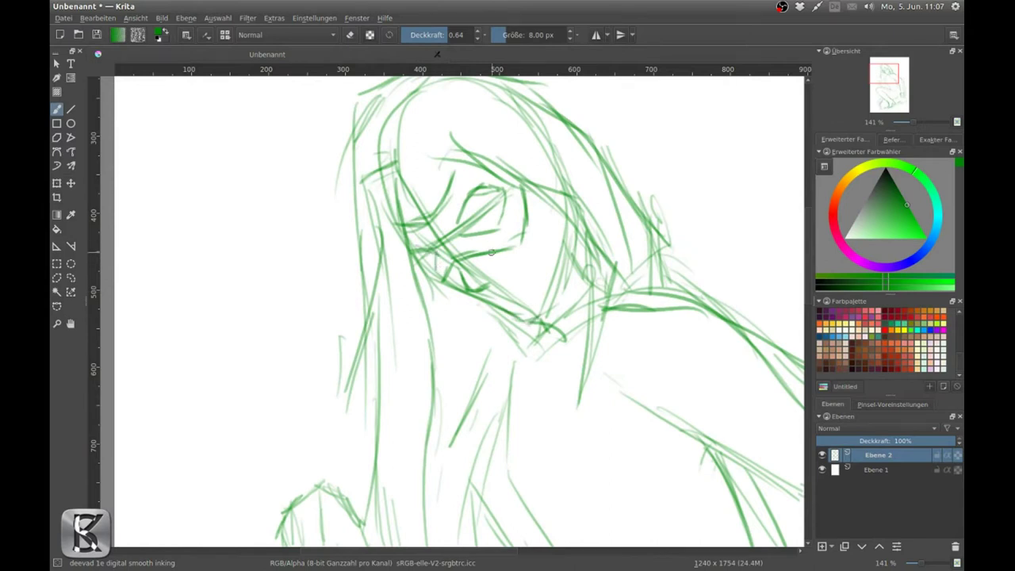
left_click_drag(423, 165, 418, 214)
key("e")
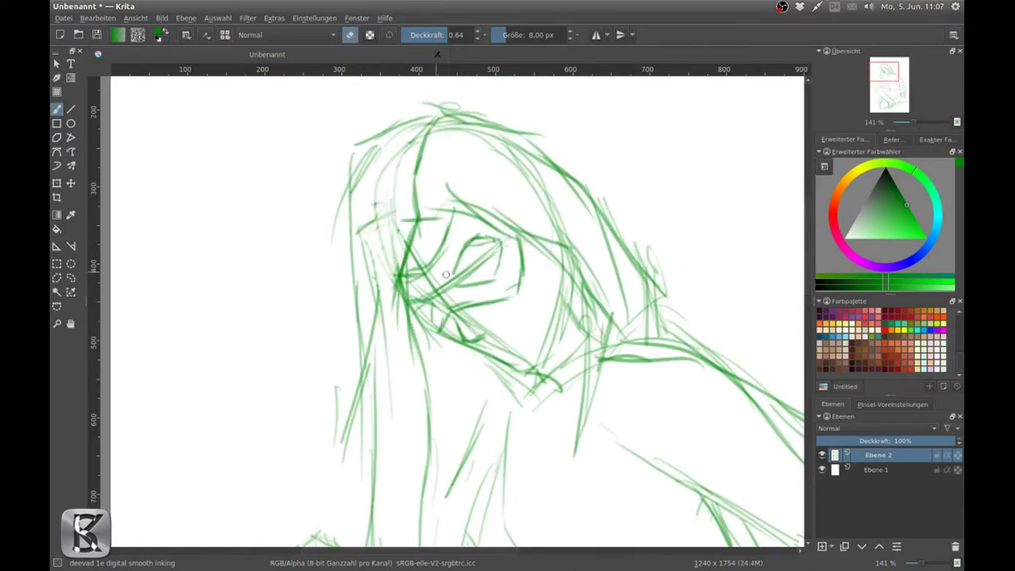
left_click_drag(479, 262, 422, 179)
key("e")
left_click_drag(468, 332, 411, 249)
Adjust the raised-hand sketch with a quick Transform
left_click_drag(602, 348, 546, 265)
left_click_drag(590, 419, 534, 336)
key("minus")
key("minus")
key("ctrl+t")
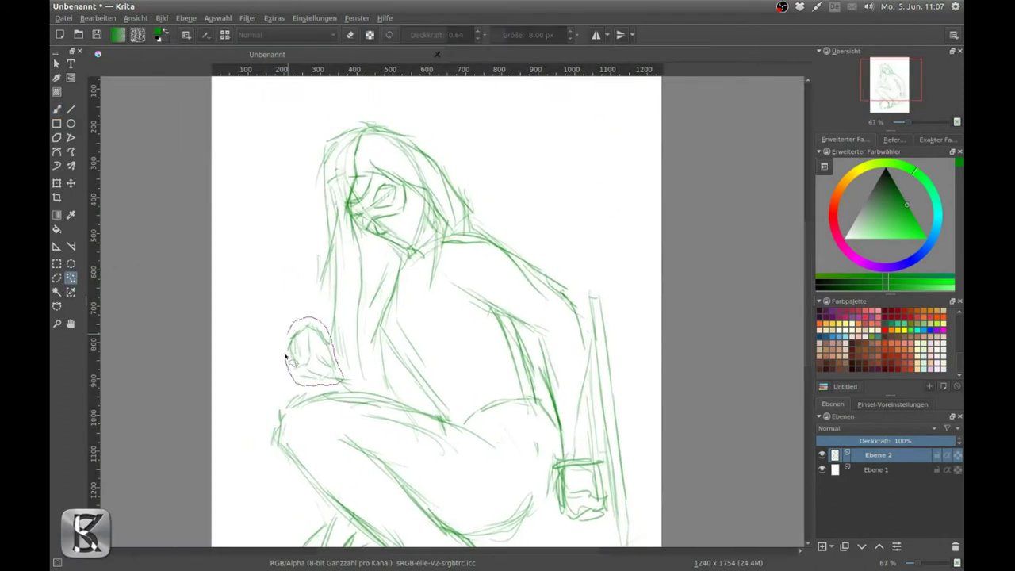
key("Return")
key("b")
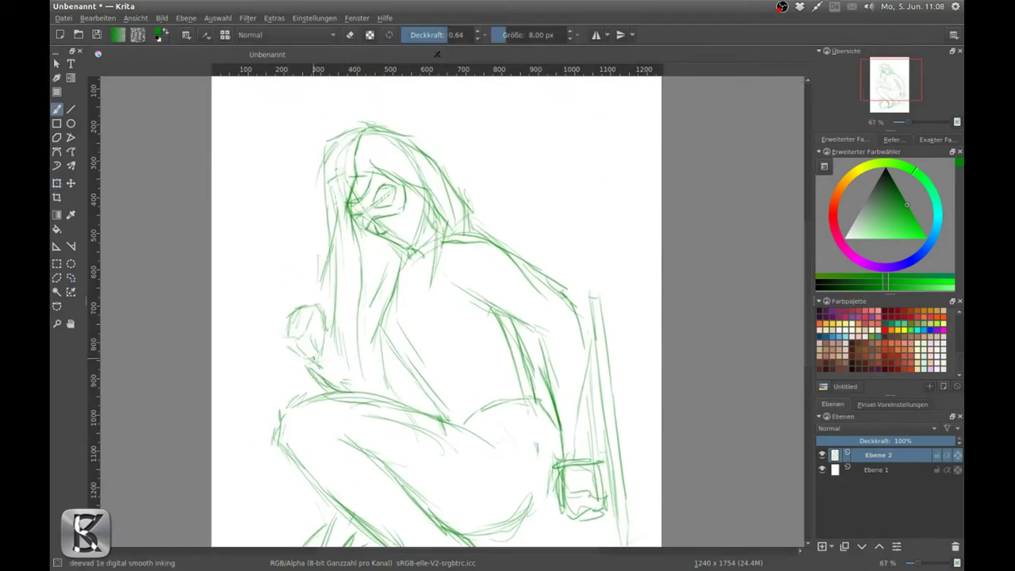
Add a new inking layer Ebene 3 with the inking pen brush selected
left_click(822, 546)
right_click(460, 286)
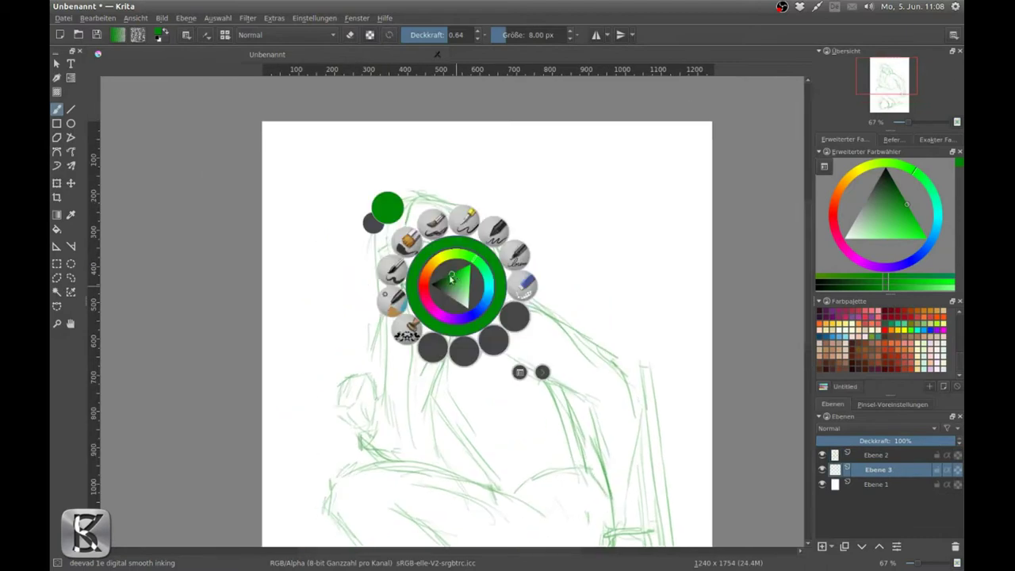
left_click(393, 273)
key("plus")
key("plus")
key("m")
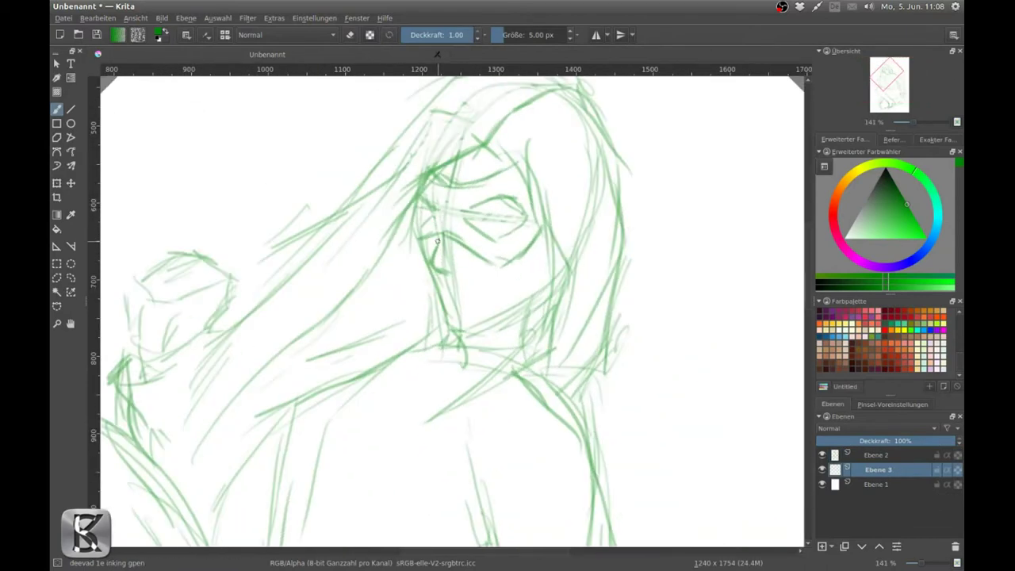
Fade Ebene 2 to 69% opacity and scale the image to 2480 × 3508 px
left_click(883, 455)
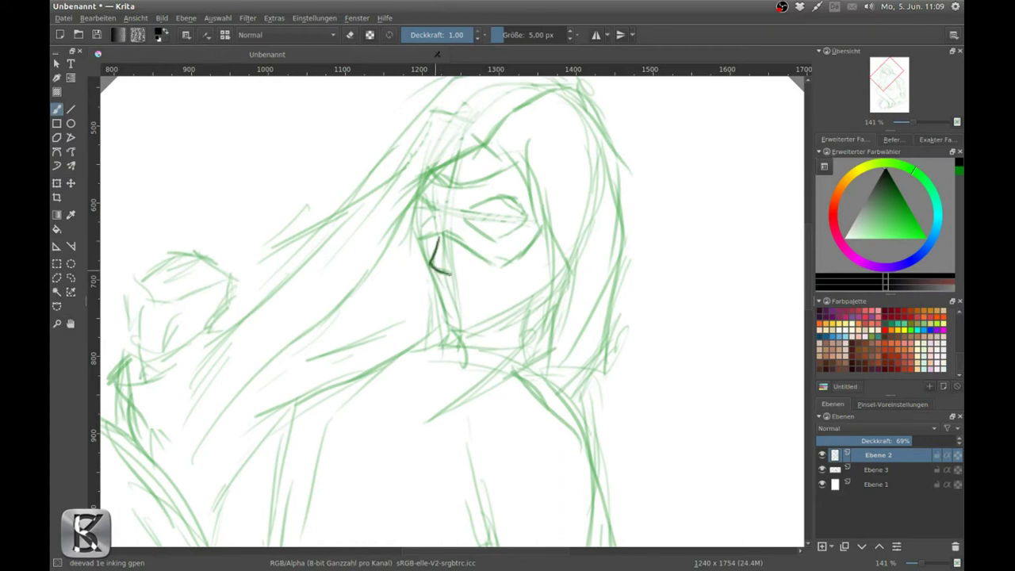
key("plus")
key("plus")
key("minus")
key("minus")
key("minus")
key("ctrl+alt+i")
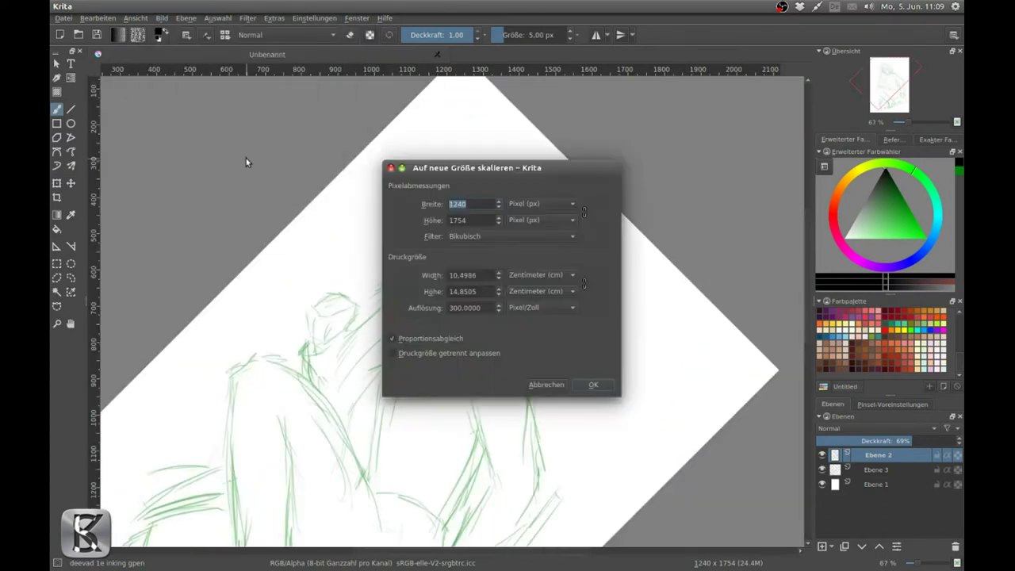
left_click(584, 377)
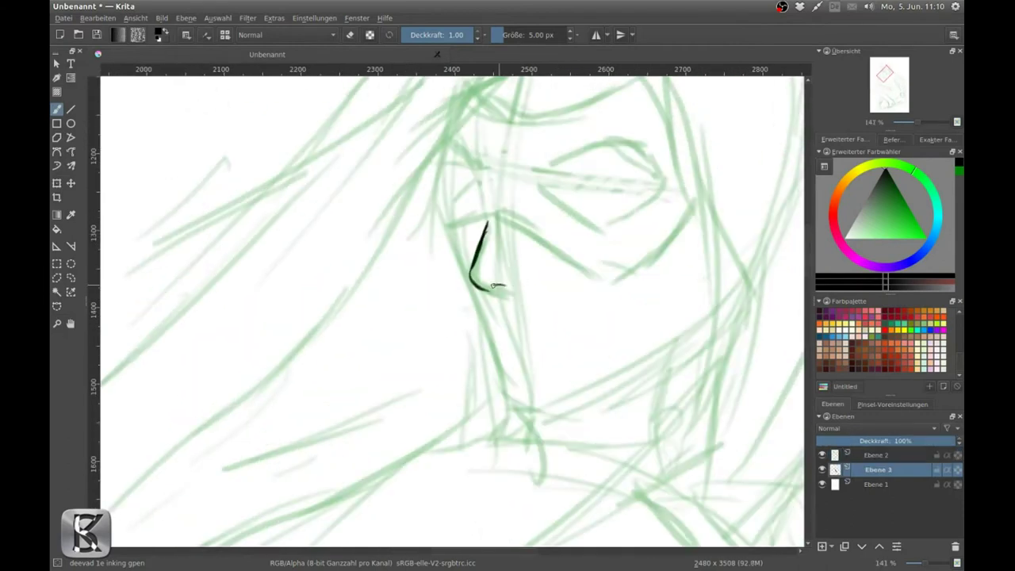
Ink the nose and lower face lines in black over the sketch
mouse_move(458, 261)
left_mouse_down()
mouse_move(521, 416)
mouse_move(721, 303)
left_mouse_up()
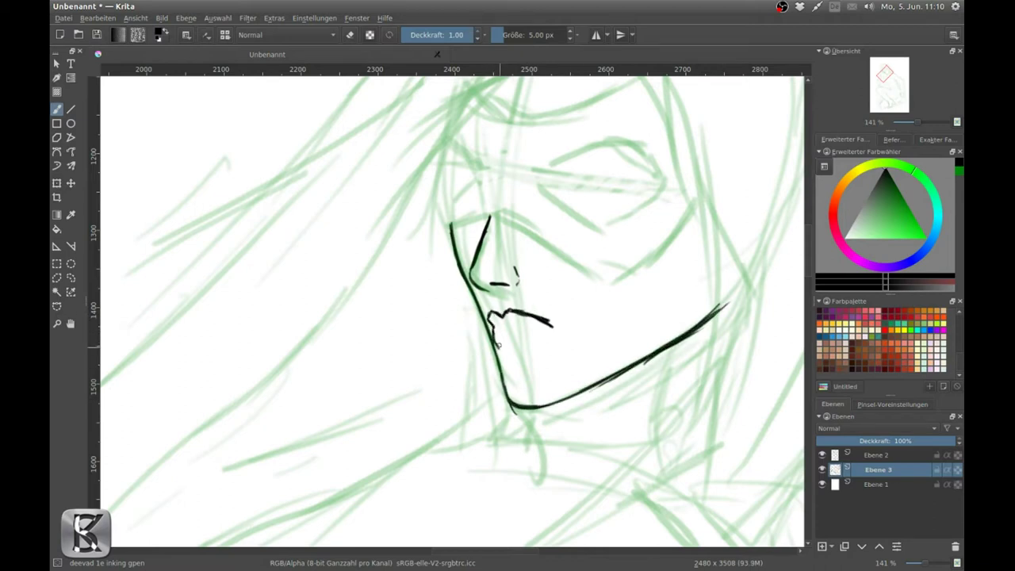
left_click_drag(489, 301, 481, 323)
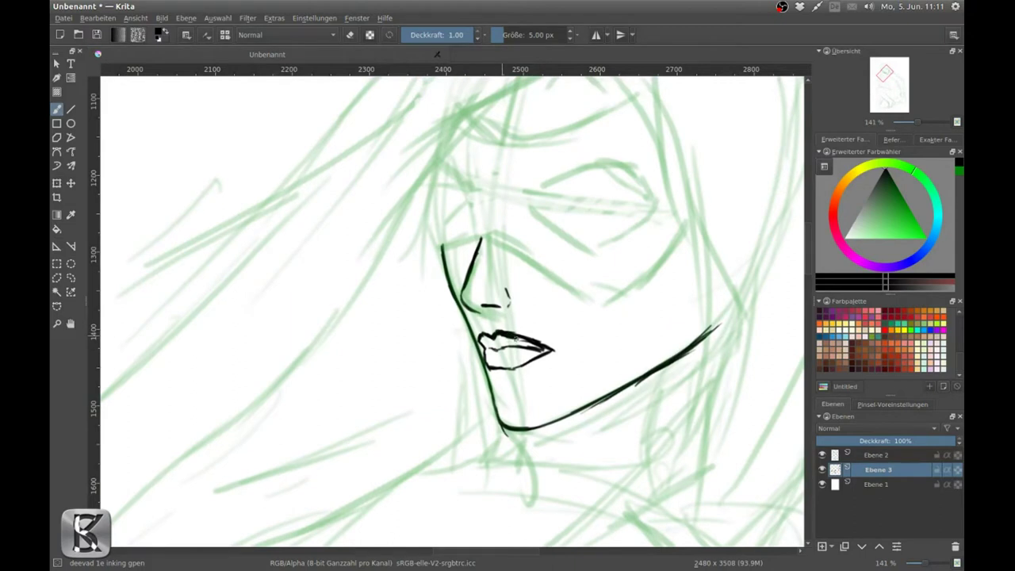
left_click_drag(499, 238, 346, 303)
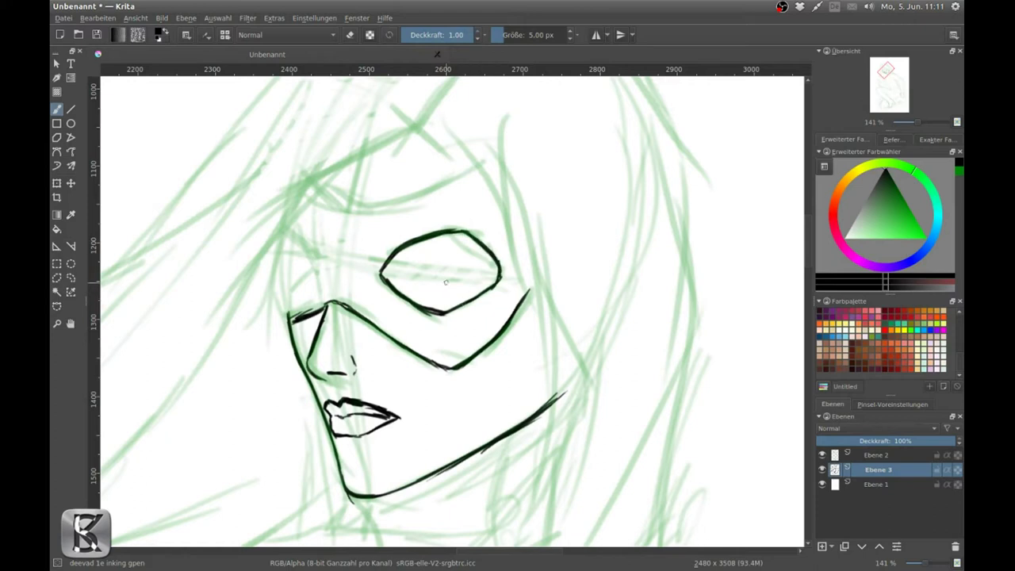
left_click_drag(299, 264, 382, 294)
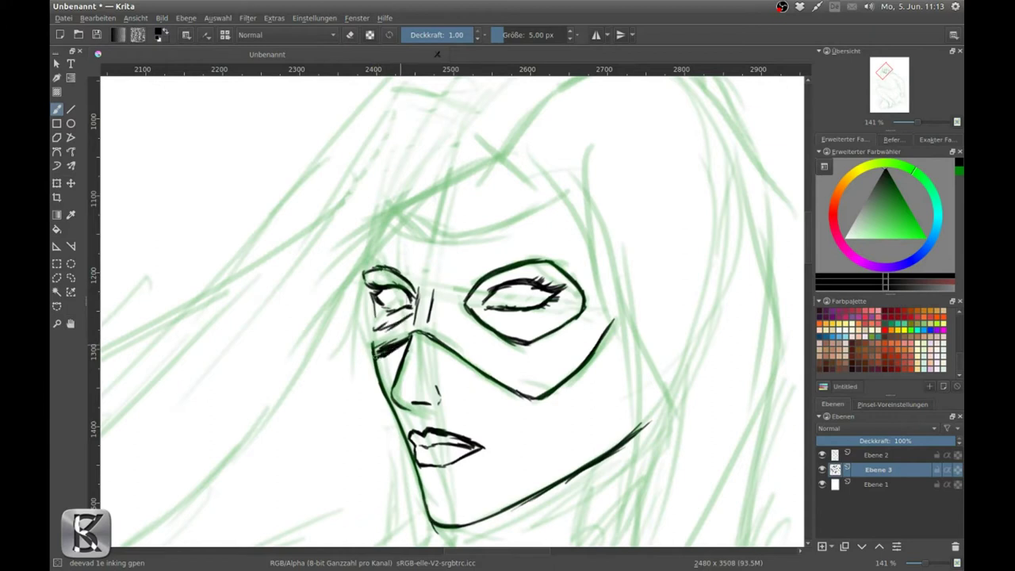
Reset canvas rotation, ink the mask's left edge, and zoom out to 67%
key("5")
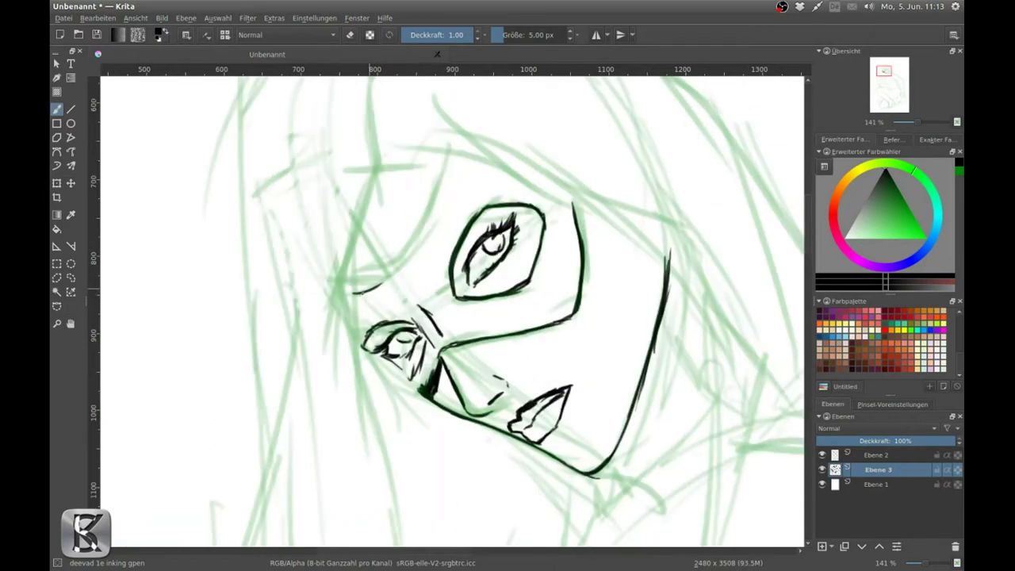
left_click_drag(380, 283, 442, 161)
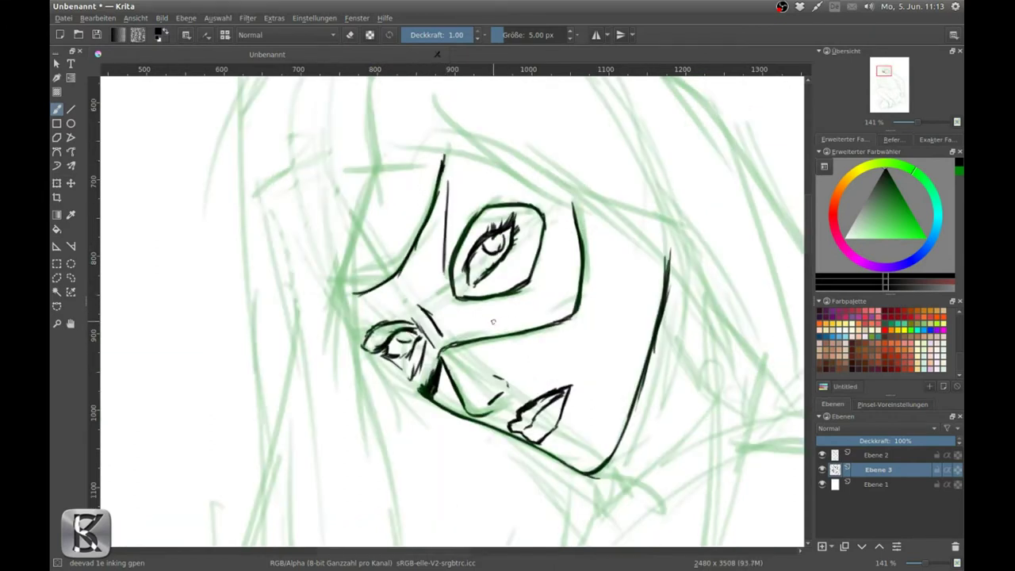
left_click_drag(365, 270, 379, 296)
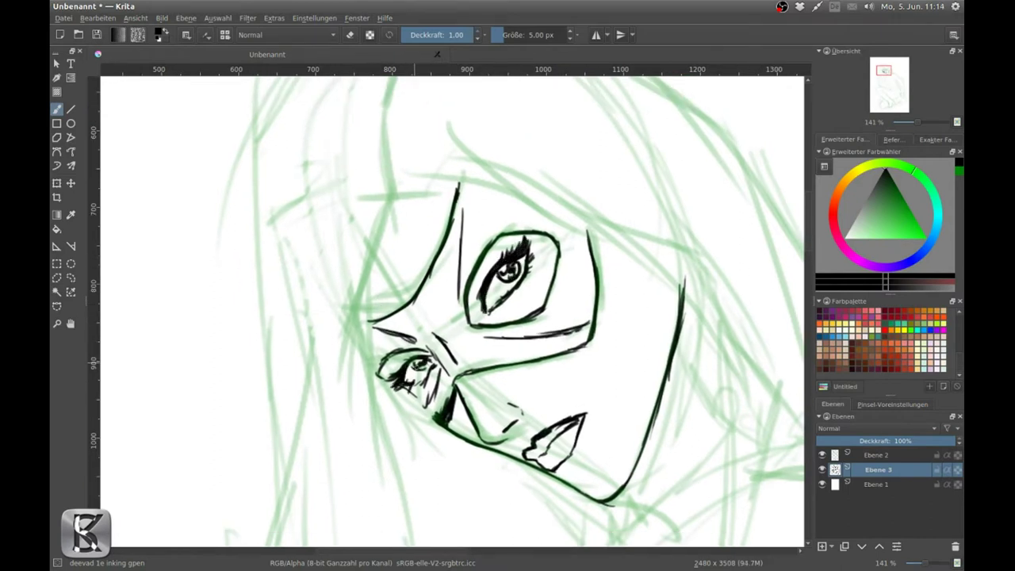
key("minus")
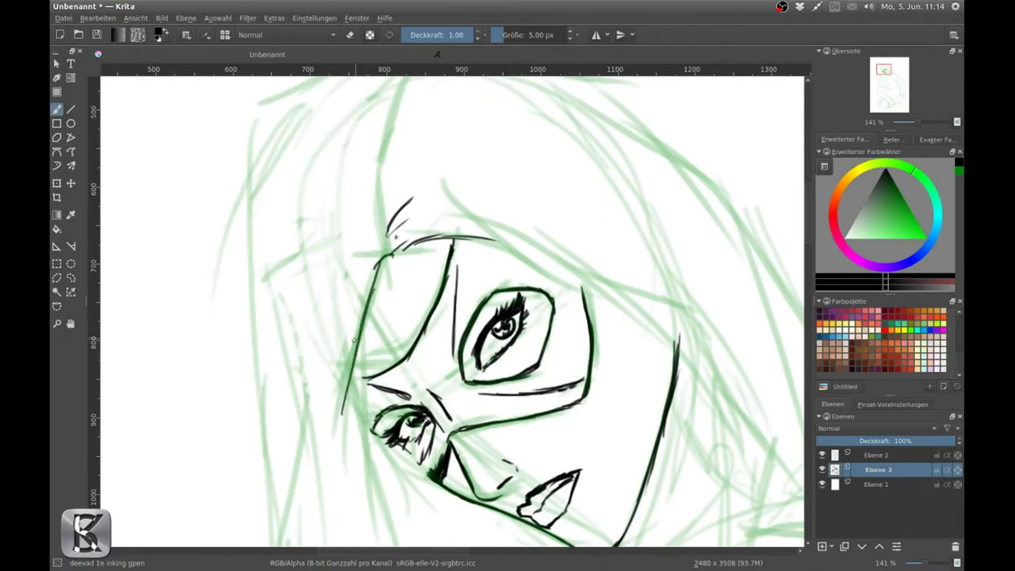
key("minus")
left_click_drag(190, 107, 192, 61)
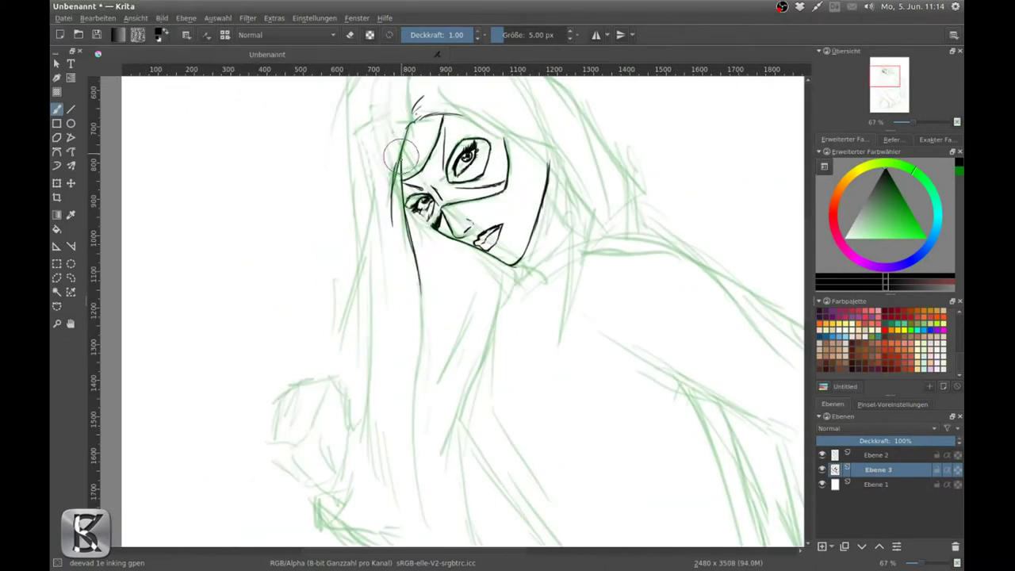
Ink long flowing strands down the left side of the hair
left_click_drag(412, 238, 419, 512)
left_click_drag(367, 208, 378, 294)
mouse_move(436, 113)
left_mouse_down()
mouse_move(356, 203)
mouse_move(369, 373)
left_mouse_up()
left_click_drag(416, 188, 349, 402)
left_click_drag(396, 369, 372, 210)
mouse_move(369, 150)
left_mouse_down()
mouse_move(347, 217)
mouse_move(344, 392)
left_mouse_up()
mouse_move(364, 194)
left_mouse_down()
mouse_move(362, 265)
mouse_move(404, 396)
mouse_move(436, 443)
left_mouse_up()
Ink strands curving from the mask top and along the crown of the head
left_click_drag(549, 182, 510, 396)
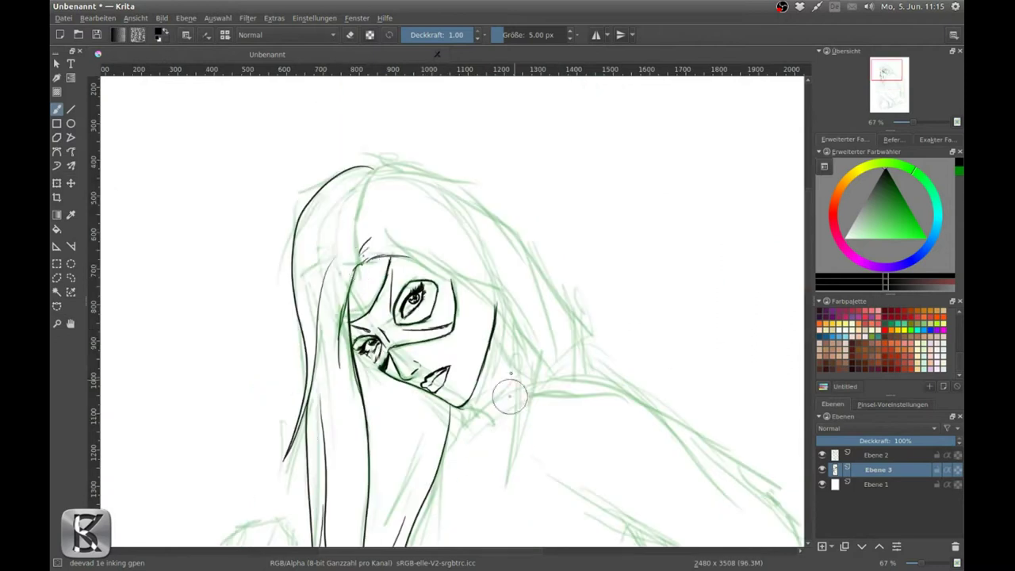
left_click_drag(419, 248, 515, 360)
mouse_move(529, 325)
left_mouse_down()
mouse_move(484, 512)
mouse_move(539, 342)
left_mouse_up()
mouse_move(366, 171)
left_mouse_down()
mouse_move(446, 166)
mouse_move(570, 356)
left_mouse_up()
key("plus")
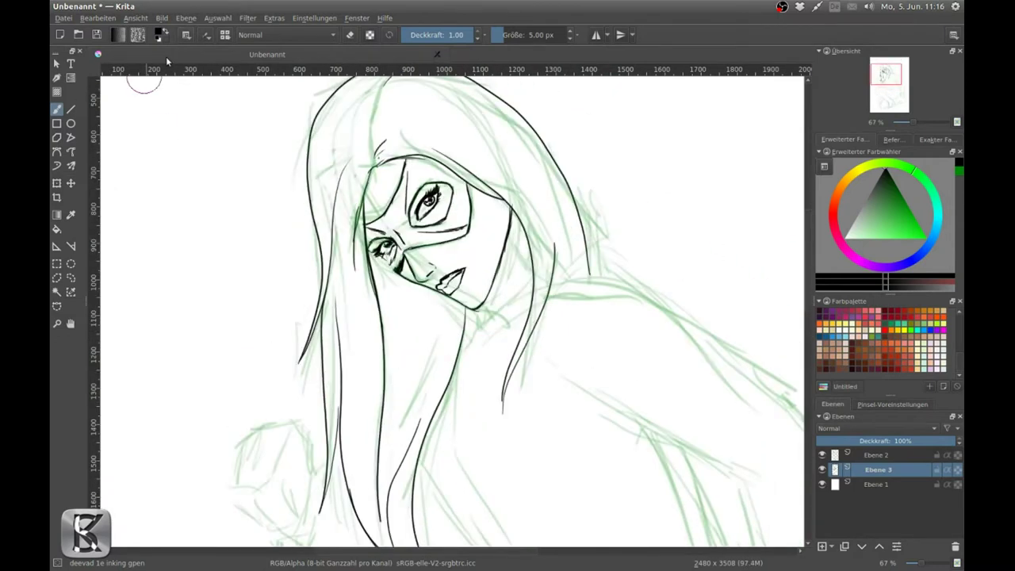
key("plus")
left_click_drag(588, 232, 559, 356)
Add more hair strands across the top and down the left edge
left_click_drag(397, 238, 614, 283)
left_click_drag(479, 131, 444, 183)
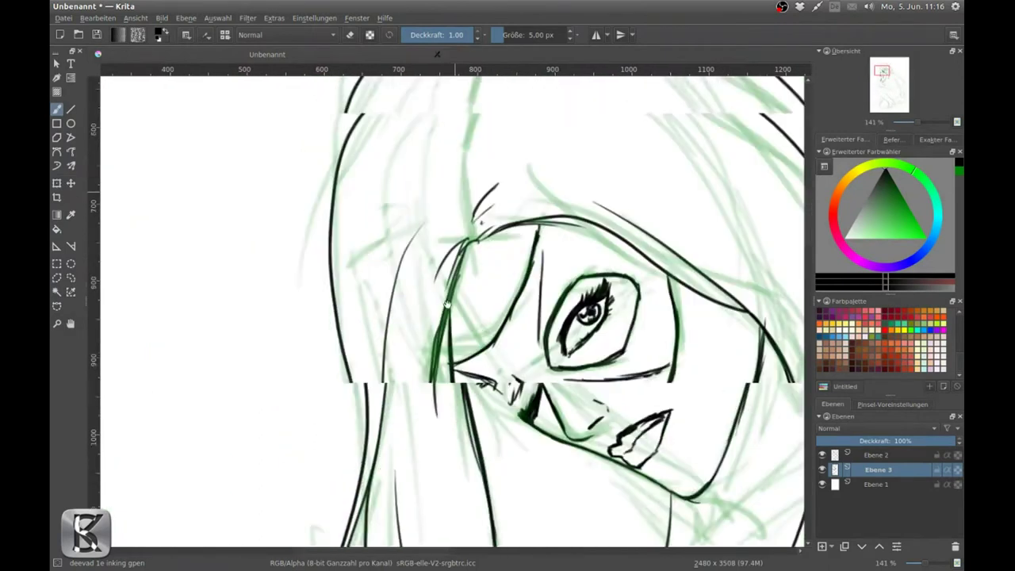
left_click_drag(397, 238, 412, 396)
left_click_drag(474, 158, 424, 179)
mouse_move(374, 198)
left_mouse_down()
mouse_move(353, 381)
mouse_move(381, 166)
left_mouse_up()
left_click_drag(428, 148, 416, 249)
left_click_drag(472, 148, 466, 388)
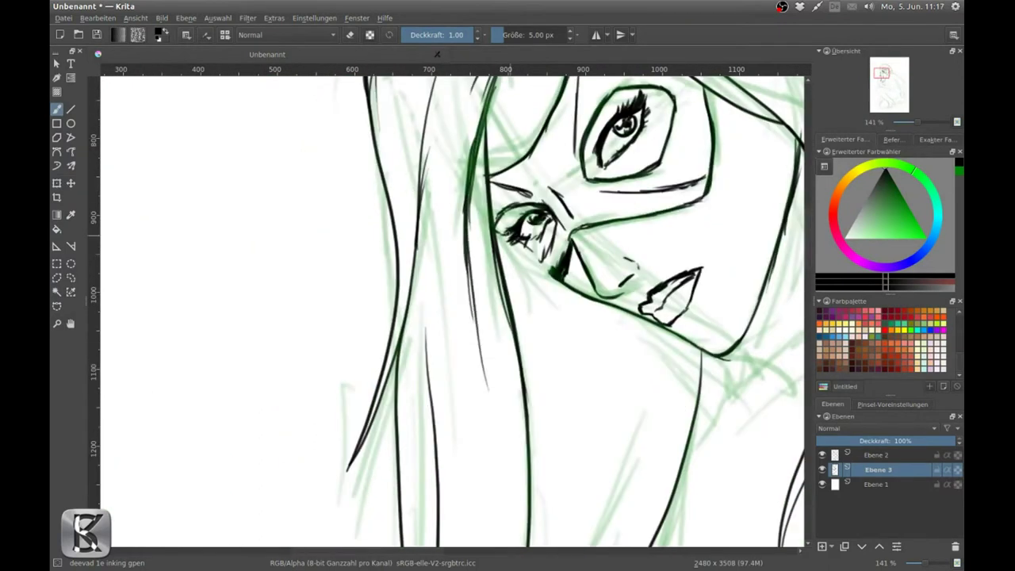
left_click_drag(555, 318, 452, 190)
Ink strands down to the tapered hair ends
left_click_drag(437, 153, 415, 295)
left_click_drag(483, 423, 493, 333)
left_click_drag(507, 199, 432, 456)
left_click_drag(572, 128, 561, 235)
left_click_drag(599, 140, 539, 328)
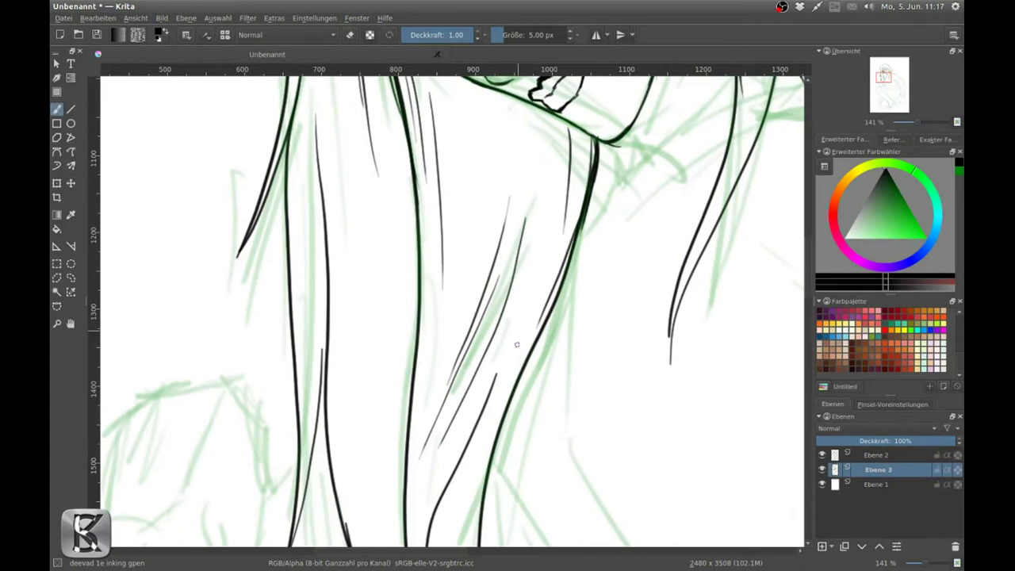
left_click_drag(516, 397, 515, 173)
left_click_drag(445, 281, 412, 444)
left_click_drag(332, 230, 349, 319)
Touch up small strokes around the eye and hair
left_click_drag(322, 117, 339, 291)
left_click_drag(341, 159, 388, 515)
mouse_move(389, 356)
left_mouse_down()
mouse_move(301, 222)
mouse_move(357, 237)
left_mouse_up()
left_click_drag(377, 197, 361, 237)
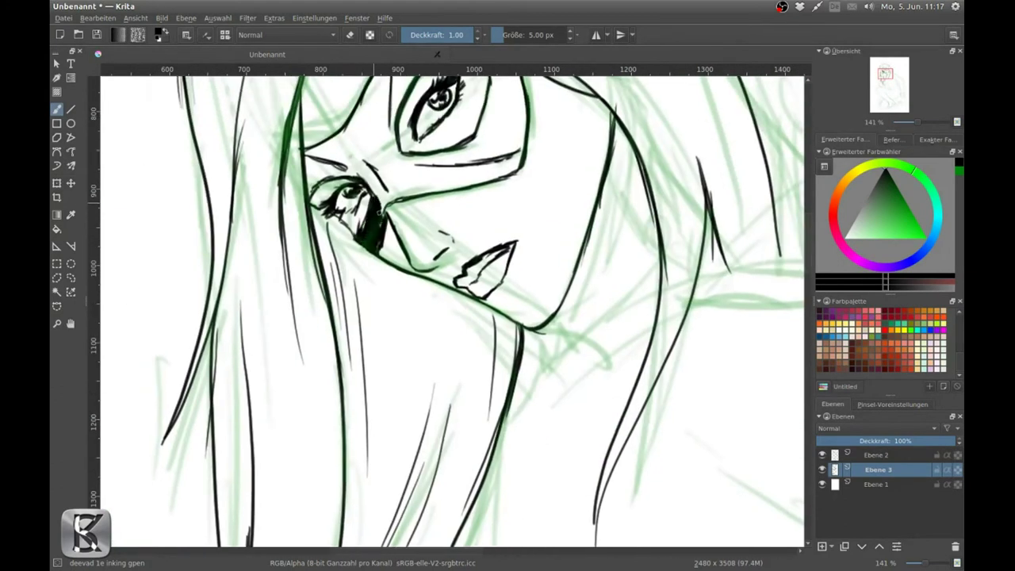
key("minus")
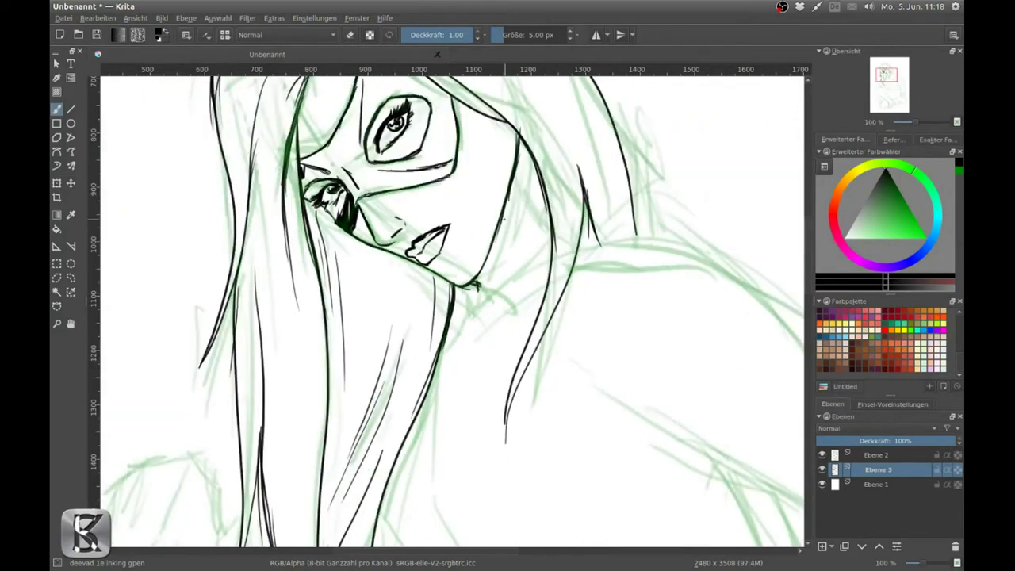
key("minus")
Mass the shoulder contour in solid black with the 32 px fill brush
right_click(476, 306)
left_click(402, 219)
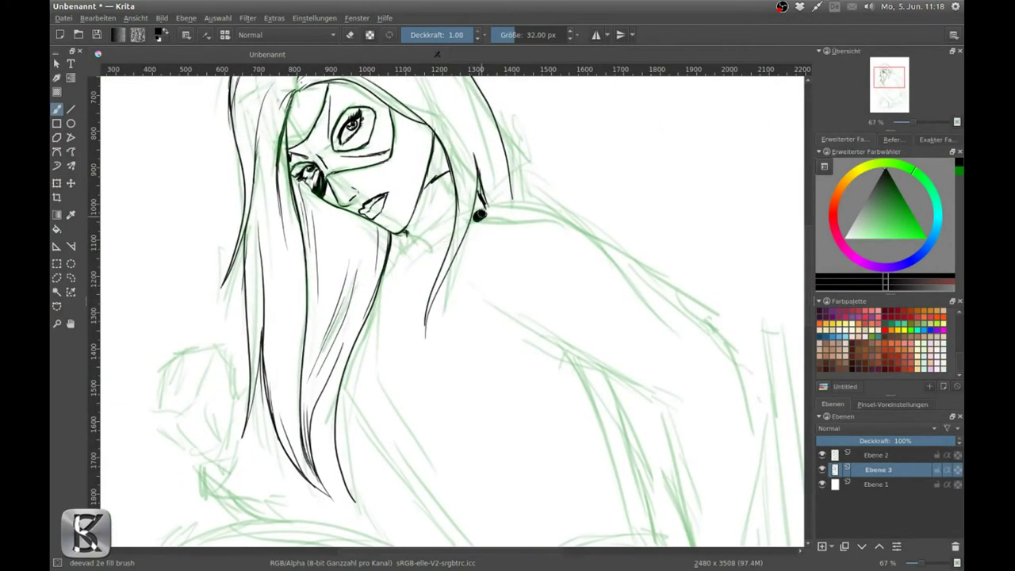
left_click_drag(420, 198, 484, 191)
left_click_drag(493, 319, 441, 313)
mouse_move(433, 184)
left_mouse_down()
mouse_move(498, 245)
mouse_move(433, 220)
left_mouse_up()
mouse_move(433, 219)
left_mouse_down()
mouse_move(544, 310)
mouse_move(561, 408)
left_mouse_up()
key("minus")
mouse_move(494, 274)
left_mouse_down()
mouse_move(426, 220)
mouse_move(523, 361)
mouse_move(490, 223)
mouse_move(507, 323)
left_mouse_up()
left_click_drag(547, 291, 509, 339)
Ink thick black strokes down the back and along the neck between the hair strands
mouse_move(501, 226)
left_mouse_down()
mouse_move(511, 337)
mouse_move(607, 512)
left_mouse_up()
left_click_drag(432, 178, 371, 475)
key("1")
left_click_drag(460, 147, 448, 168)
left_click_drag(488, 117, 468, 254)
left_click_drag(480, 162, 461, 262)
Fill the neck and the area beside the hair black, plus a stroke along the shoulder
left_click_drag(460, 146, 428, 208)
left_click_drag(446, 164, 444, 281)
mouse_move(444, 237)
left_mouse_down()
mouse_move(428, 413)
mouse_move(388, 388)
left_mouse_up()
mouse_move(539, 174)
left_mouse_down()
mouse_move(455, 392)
mouse_move(503, 174)
mouse_move(764, 55)
left_mouse_up()
Fill the hook-shaped arm solid black using an enlarged brush
mouse_move(272, 237)
left_mouse_down()
mouse_move(317, 225)
mouse_move(344, 313)
mouse_move(248, 268)
left_mouse_up()
left_click_drag(243, 307, 317, 428)
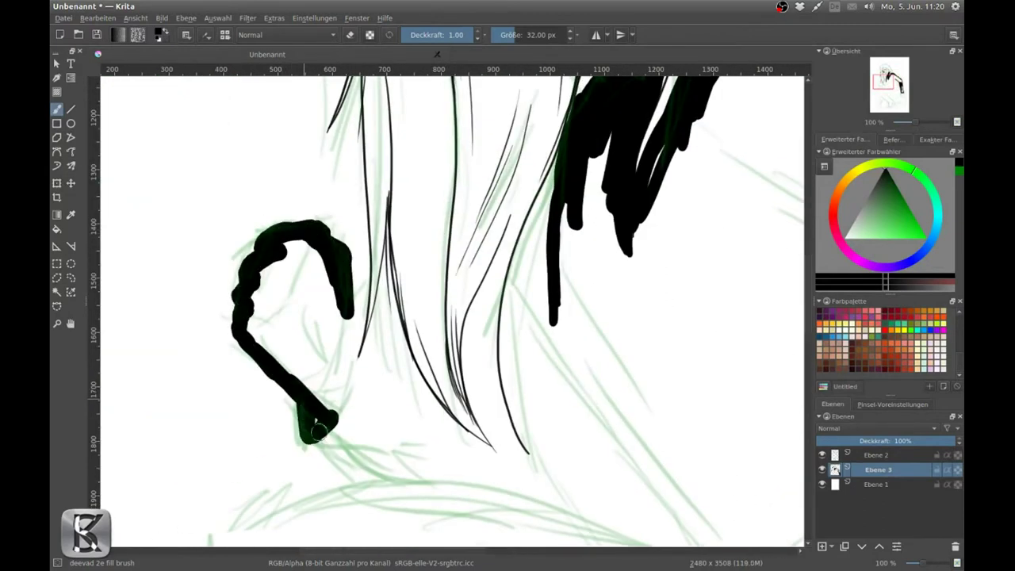
left_click_drag(262, 262, 317, 333)
key("bracketright")
key("bracketright")
key("bracketright")
mouse_move(317, 262)
left_mouse_down()
mouse_move(323, 428)
mouse_move(400, 374)
mouse_move(333, 364)
left_mouse_up()
key("minus")
left_click_drag(432, 325, 455, 392)
Fill the jacket torso and outer sleeve black, covering the sleeve highlight strip
mouse_move(481, 229)
left_mouse_down()
mouse_move(467, 343)
mouse_move(555, 432)
left_mouse_up()
mouse_move(456, 337)
left_mouse_down()
mouse_move(475, 389)
mouse_move(478, 267)
mouse_move(507, 364)
left_mouse_up()
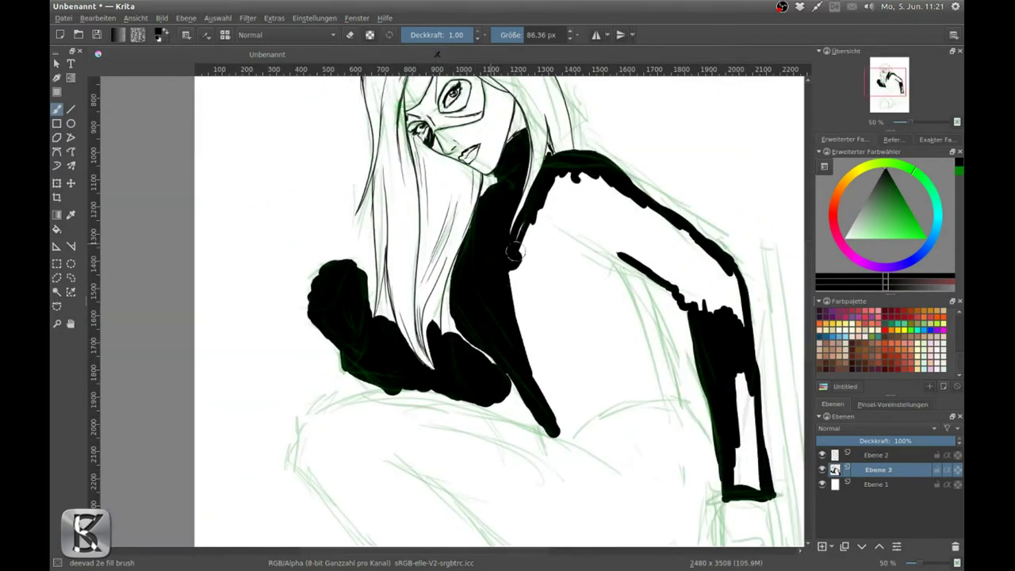
left_click_drag(571, 190, 555, 428)
left_click_drag(555, 302, 689, 238)
mouse_move(713, 317)
left_mouse_down()
mouse_move(609, 220)
mouse_move(714, 301)
left_mouse_up()
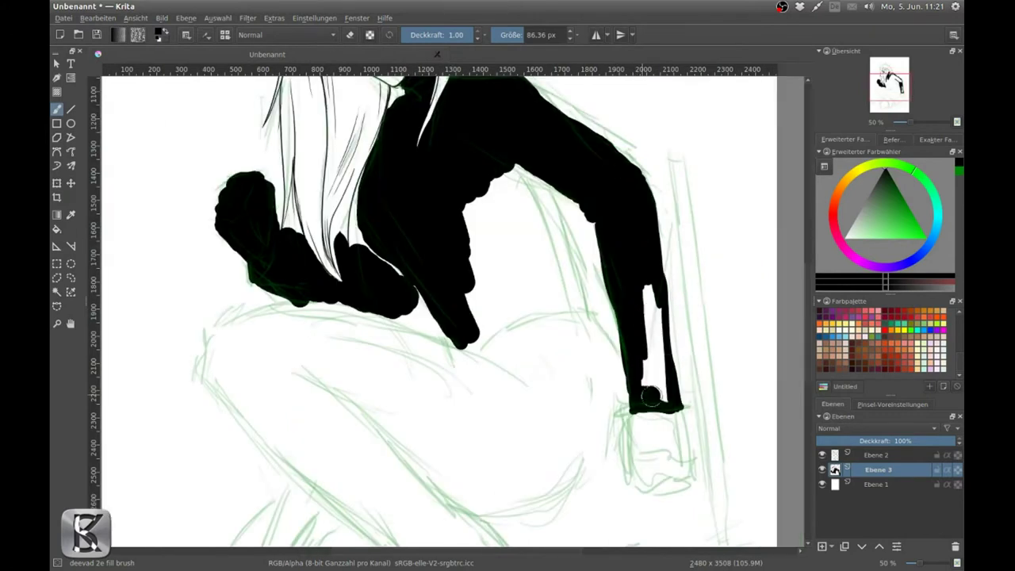
left_click_drag(650, 293, 646, 404)
Fill both lower sleeves and the hand solid black
left_click_drag(547, 174, 547, 309)
left_click_drag(555, 230, 614, 412)
left_click_drag(476, 301, 511, 384)
mouse_move(516, 182)
left_mouse_down()
mouse_move(553, 294)
mouse_move(508, 215)
left_mouse_up()
left_click(450, 428)
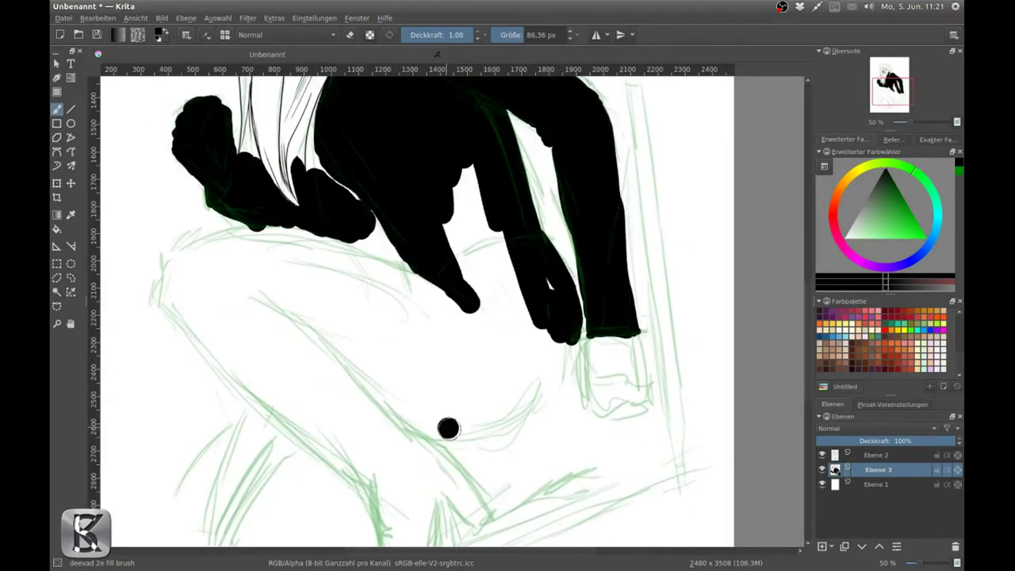
Paint the long curved black tail and the strokes across the legs
mouse_move(449, 429)
left_mouse_down()
mouse_move(420, 424)
mouse_move(559, 366)
left_mouse_up()
mouse_move(553, 276)
left_mouse_down()
mouse_move(499, 430)
mouse_move(357, 373)
left_mouse_up()
mouse_move(294, 283)
left_mouse_down()
mouse_move(322, 229)
mouse_move(594, 272)
left_mouse_up()
mouse_move(283, 169)
left_mouse_down()
mouse_move(328, 233)
mouse_move(507, 413)
mouse_move(532, 334)
mouse_move(408, 317)
left_mouse_up()
mouse_move(448, 265)
left_mouse_down()
mouse_move(351, 431)
mouse_move(430, 471)
mouse_move(452, 439)
left_mouse_up()
Adjust brush smoothing and fill the inside of the lower tail loop black
left_click(206, 34)
mouse_move(403, 468)
left_mouse_down()
mouse_move(482, 465)
mouse_move(545, 357)
mouse_move(586, 396)
mouse_move(555, 444)
left_mouse_up()
left_click_drag(444, 262, 491, 309)
mouse_move(555, 278)
left_mouse_down()
mouse_move(448, 200)
mouse_move(603, 333)
left_mouse_up()
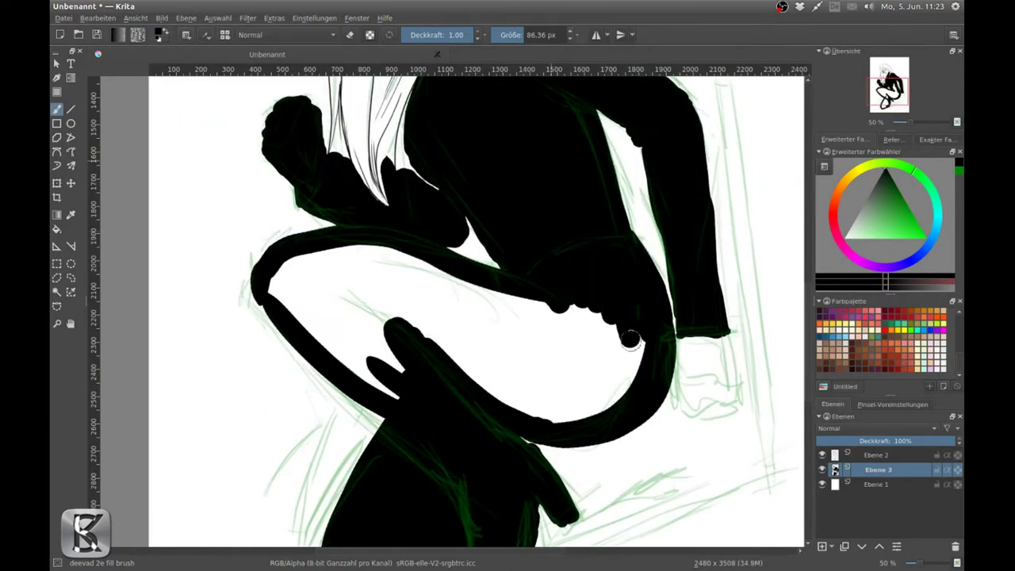
Fill both tail bands and the gaps around the arm and hand black
left_click_drag(626, 373, 286, 274)
left_click_drag(603, 333, 349, 412)
mouse_move(301, 278)
left_mouse_down()
mouse_move(372, 365)
mouse_move(301, 277)
mouse_move(534, 339)
mouse_move(586, 397)
left_mouse_up()
mouse_move(700, 379)
left_mouse_down()
mouse_move(547, 325)
mouse_move(562, 286)
mouse_move(555, 337)
mouse_move(574, 296)
left_mouse_up()
left_click(601, 250)
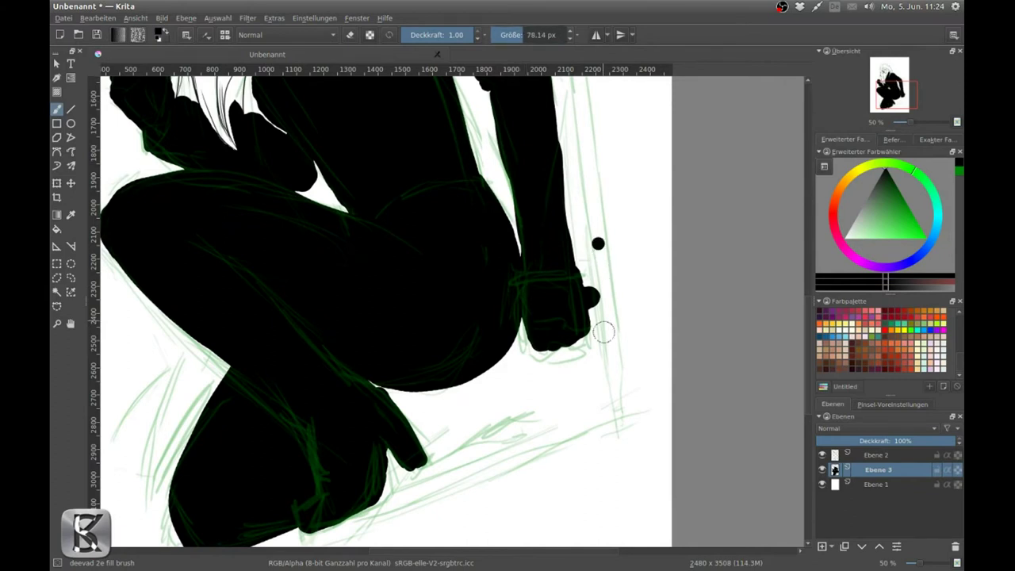
Draw a long straight black staff beside the figure reaching down to the hand
key("v")
scroll(611, 476, "up", 3)
scroll(593, 362, "up", 2)
left_click_drag(581, 426, 539, 154)
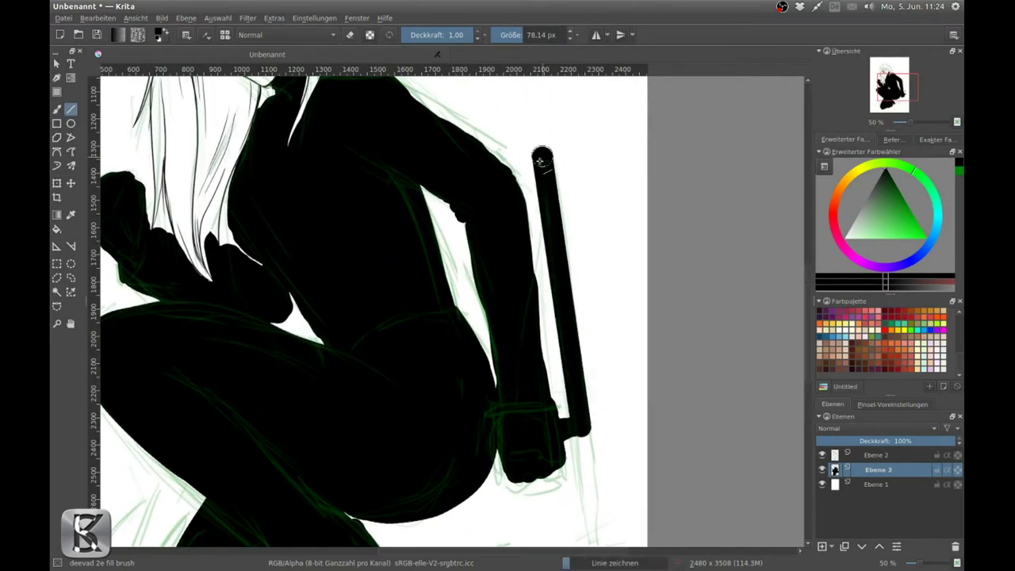
scroll(566, 328, "down", 3)
left_click_drag(566, 328, 584, 408)
scroll(536, 304, "up", 1)
Fill the mask solid black with a smaller brush
scroll(535, 304, "up", 5)
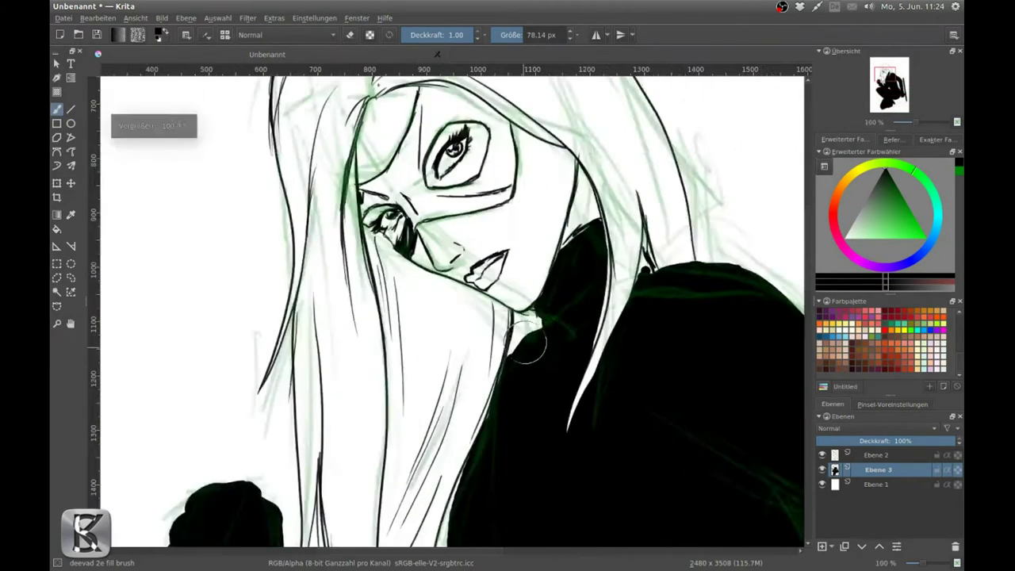
key("bracketleft")
key("bracketleft")
key("bracketleft")
mouse_move(452, 141)
left_mouse_down()
mouse_move(559, 190)
mouse_move(523, 270)
mouse_move(571, 284)
left_mouse_up()
left_click_drag(424, 202, 437, 276)
mouse_move(357, 292)
left_mouse_down()
mouse_move(392, 295)
mouse_move(400, 250)
mouse_move(495, 302)
left_mouse_up()
left_click_drag(489, 155, 475, 182)
Scratch white hatch lines into the black mask with the thin inking pen
key("slash")
mouse_move(452, 150)
left_mouse_down()
mouse_move(452, 206)
mouse_move(479, 198)
mouse_move(444, 151)
mouse_move(441, 238)
left_mouse_up()
key("e")
key("e")
mouse_move(445, 187)
left_mouse_down()
mouse_move(451, 281)
mouse_move(571, 300)
mouse_move(484, 306)
left_mouse_up()
key("e")
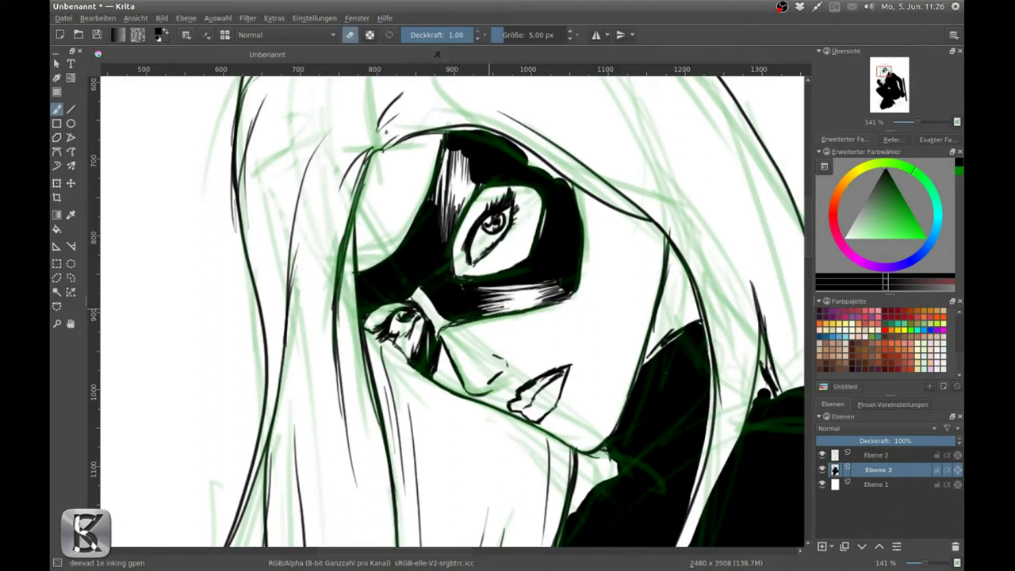
key("e")
left_click_drag(543, 257, 523, 276)
mouse_move(444, 163)
left_mouse_down()
mouse_move(440, 222)
mouse_move(451, 219)
left_mouse_up()
mouse_move(456, 140)
left_mouse_down()
mouse_move(474, 183)
mouse_move(551, 238)
left_mouse_up()
key("e")
Hatch strands into the hair above the mask and blacken the lower lip
mouse_move(478, 121)
left_mouse_down()
mouse_move(455, 150)
mouse_move(435, 77)
left_mouse_up()
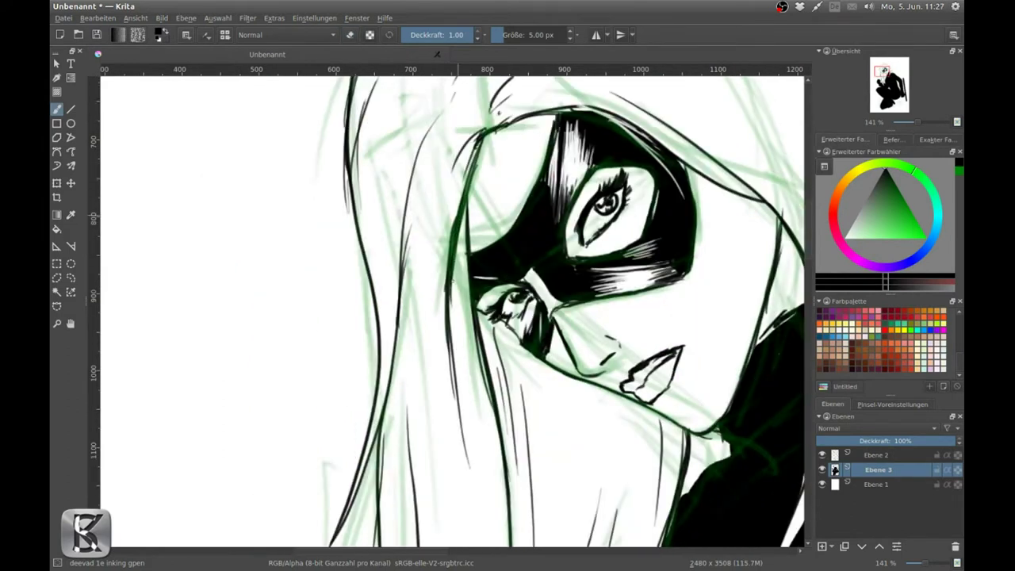
left_click_drag(600, 356, 457, 232)
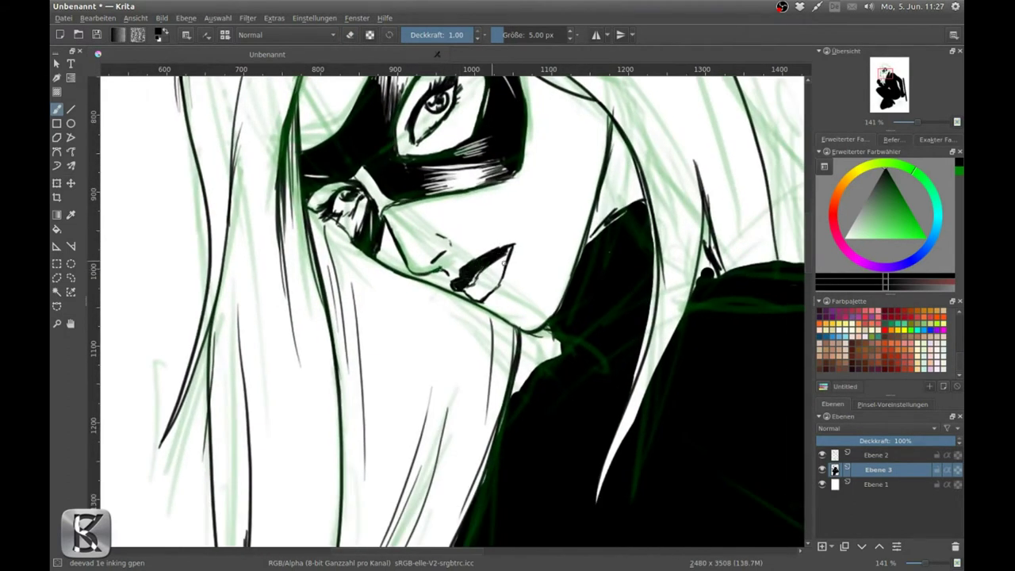
key("e")
left_click_drag(471, 285, 561, 343)
key("e")
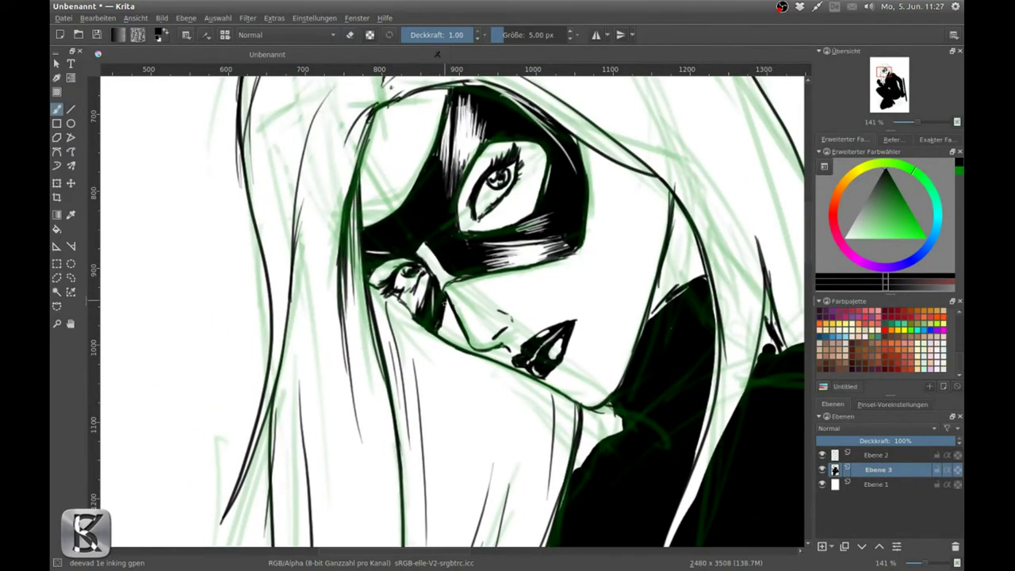
Ink a dark strand line into the hair beside the face, then check the figure
mouse_move(670, 280)
left_mouse_down()
mouse_move(564, 229)
mouse_move(599, 195)
mouse_move(592, 274)
mouse_move(502, 249)
left_mouse_up()
key("e")
mouse_move(484, 303)
left_mouse_down()
mouse_move(444, 217)
mouse_move(469, 145)
left_mouse_up()
left_click_drag(430, 219, 451, 336)
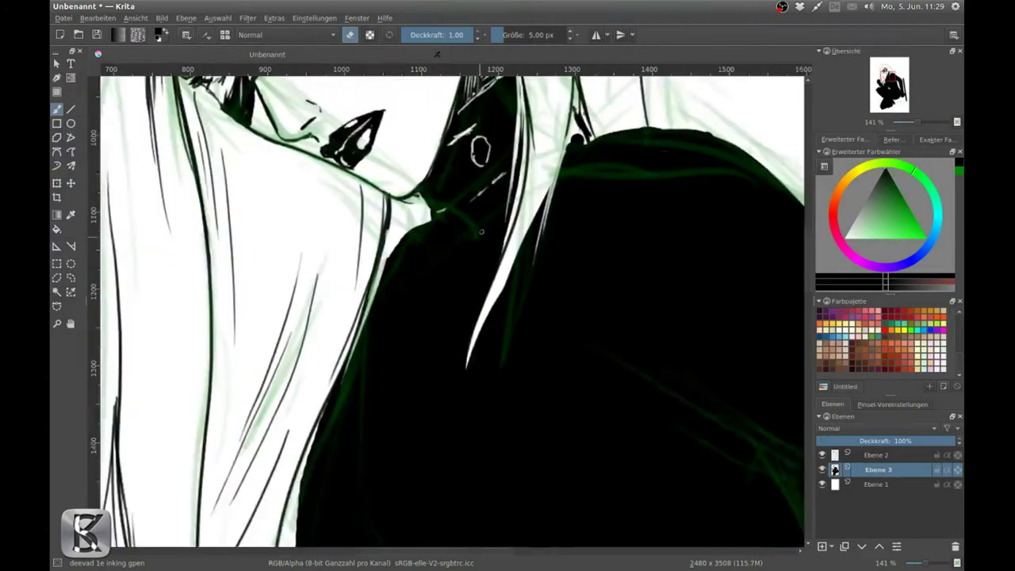
scroll(473, 294, "down", 4)
scroll(467, 253, "up", 1)
key("e")
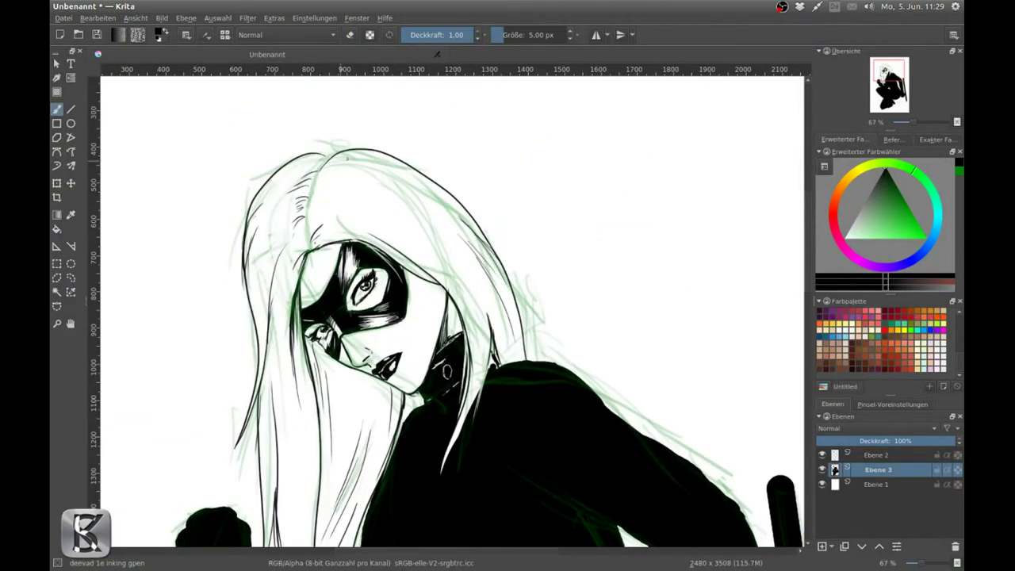
left_click_drag(327, 168, 308, 225)
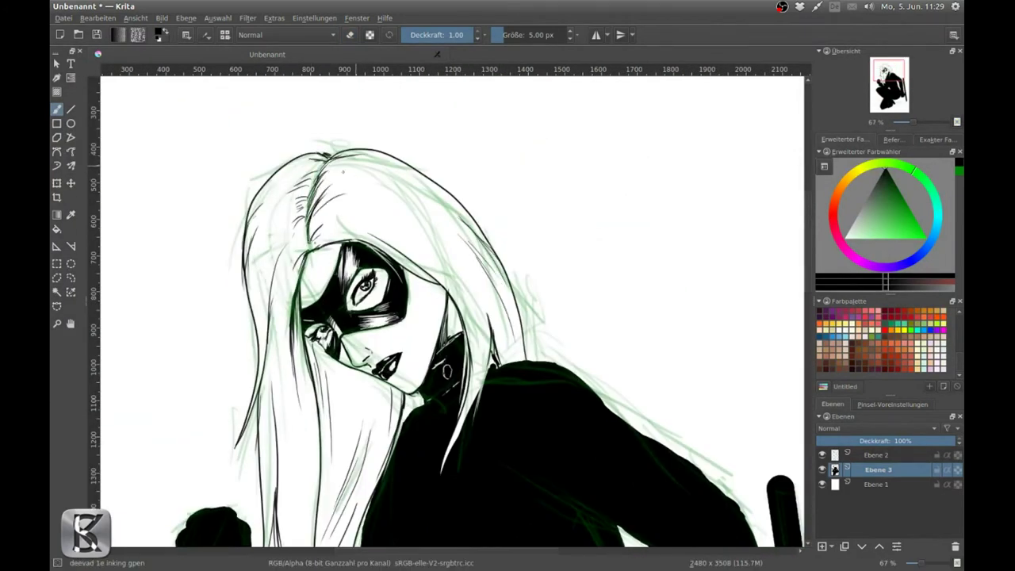
scroll(516, 333, "up", 2)
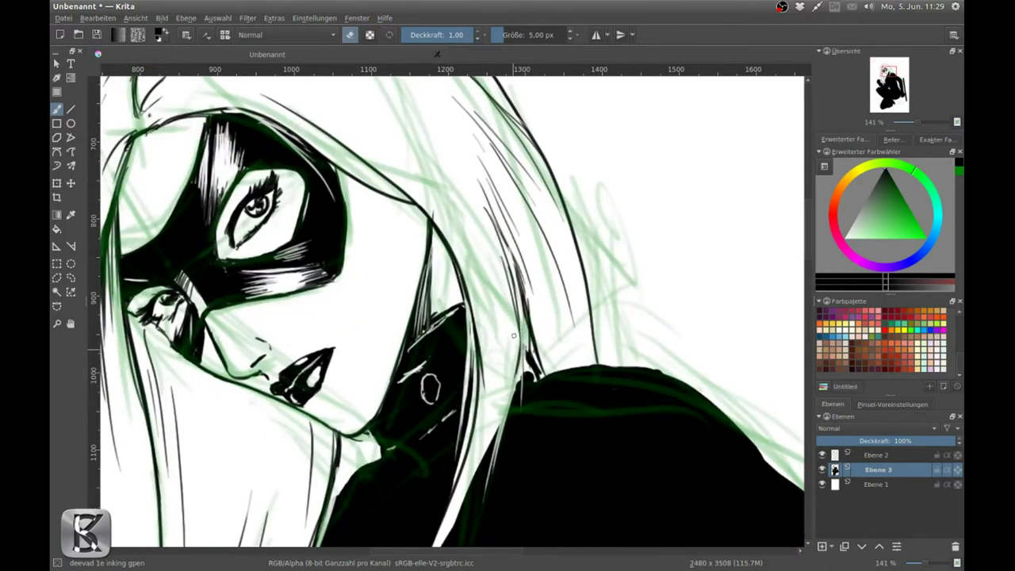
scroll(491, 301, "down", 2)
scroll(483, 308, "down", 2)
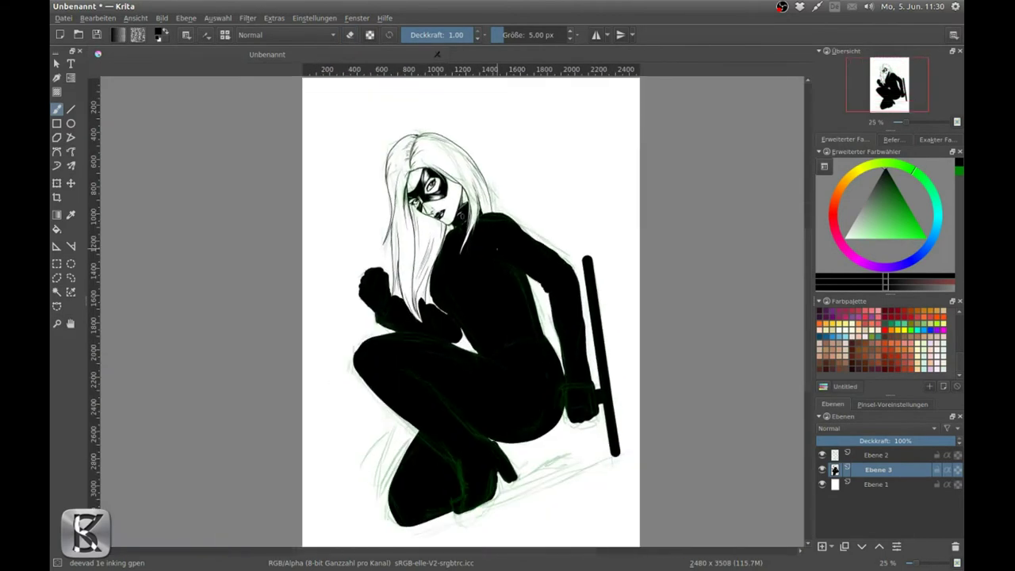
Scratch white highlight lines and hatching down the black arm
scroll(476, 265, "up", 3)
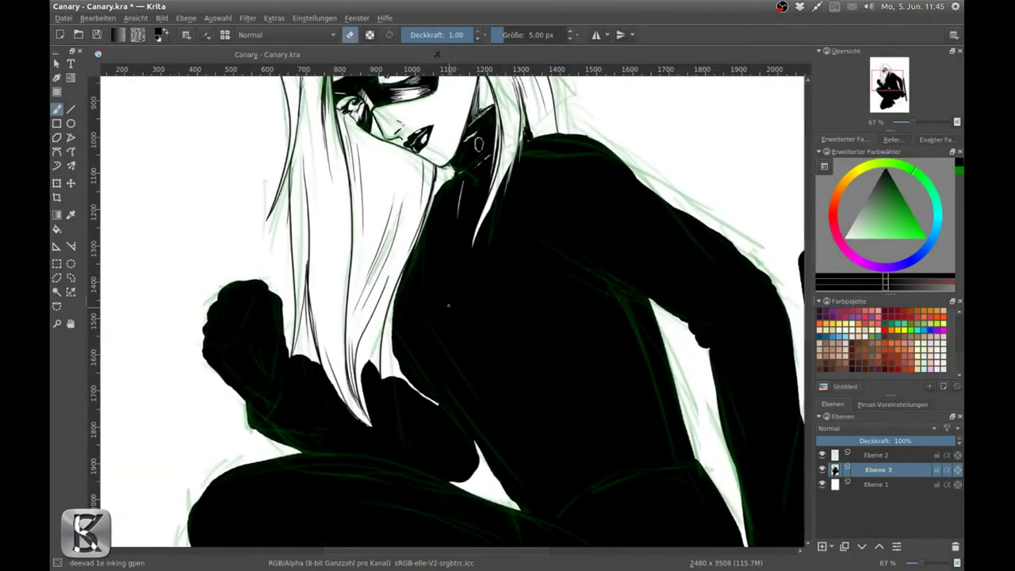
left_click_drag(452, 294, 380, 184)
left_click_drag(419, 300, 474, 390)
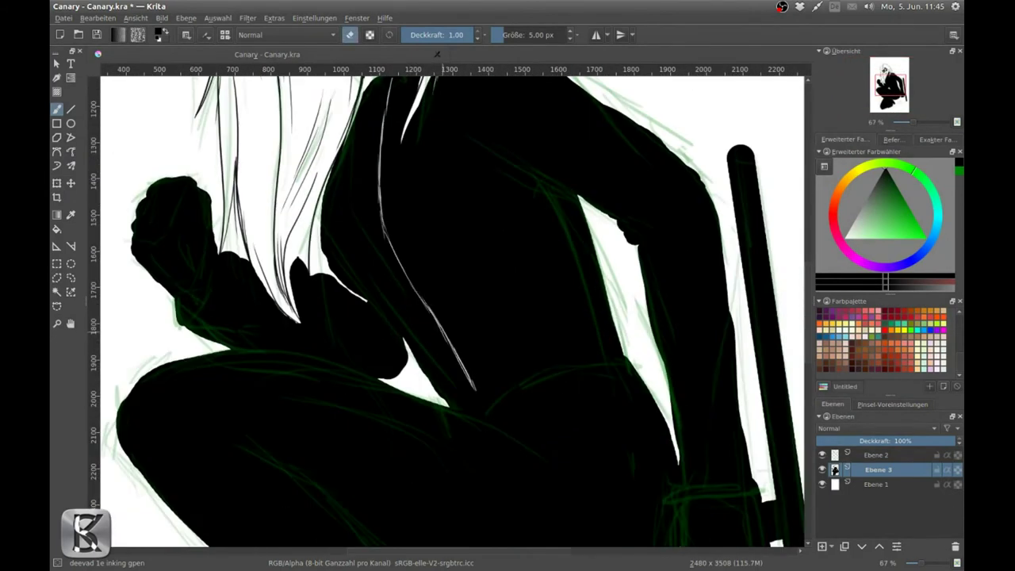
left_click_drag(567, 355, 474, 407)
key("plus")
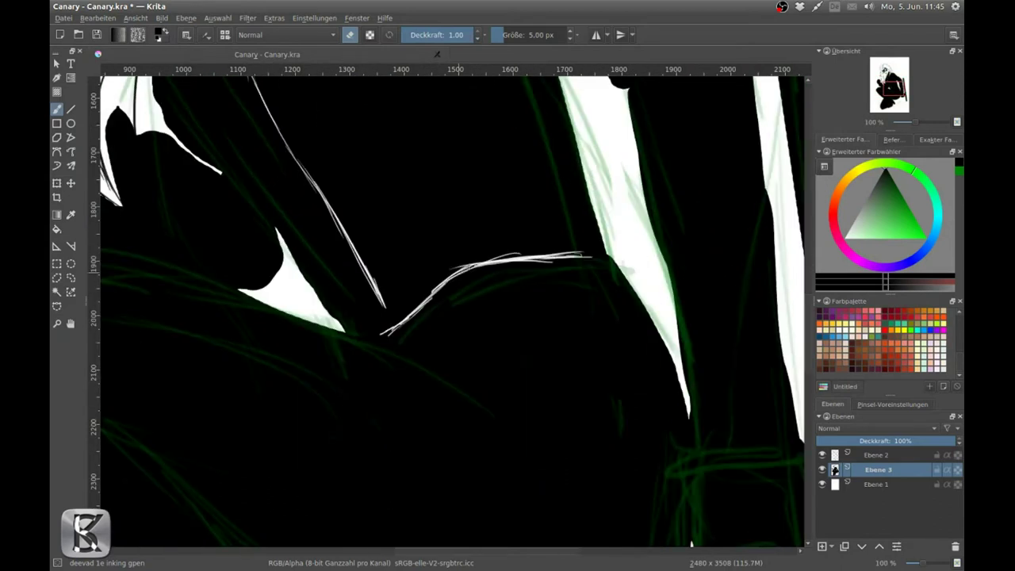
mouse_move(558, 258)
left_mouse_down()
mouse_move(499, 268)
mouse_move(514, 281)
mouse_move(445, 354)
left_mouse_up()
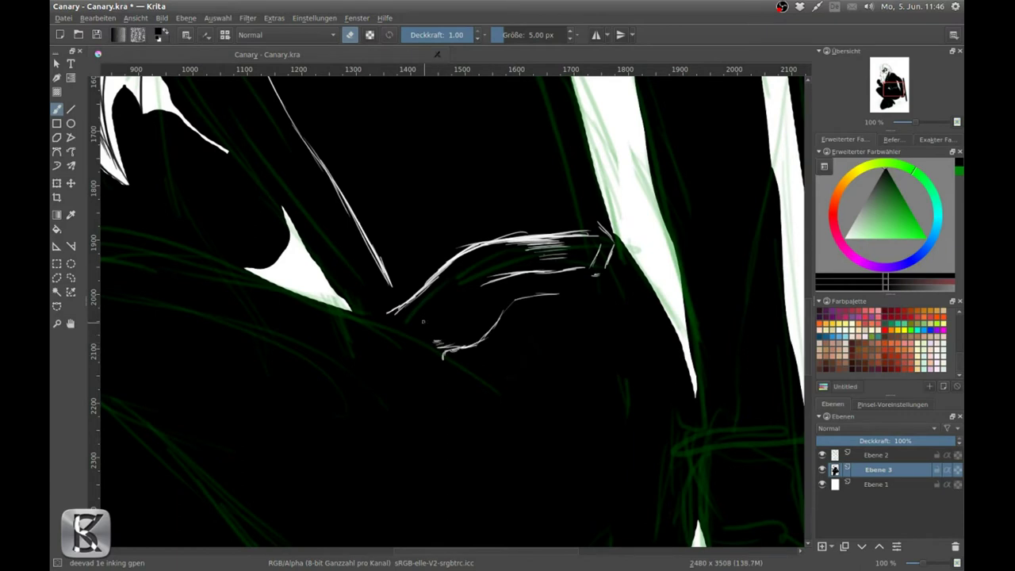
Draw a long white contour with parallel white strokes along the arm
scroll(509, 296, "down", 3)
left_click_drag(494, 214, 382, 385)
left_click_drag(452, 149, 368, 313)
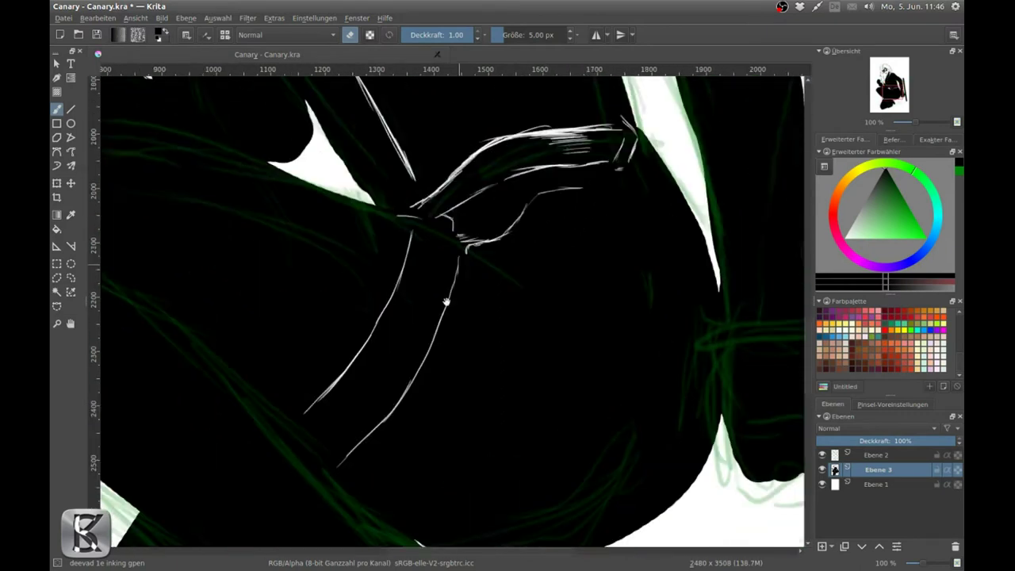
scroll(428, 206, "up", 2)
left_click_drag(464, 279, 542, 292)
scroll(515, 293, "up", 5)
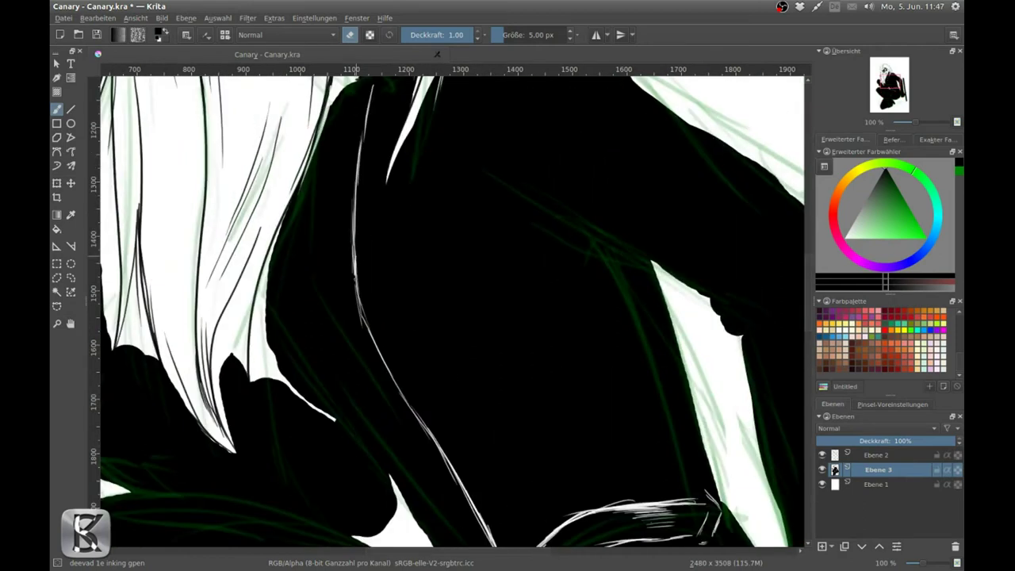
scroll(539, 305, "up", 3)
mouse_move(398, 271)
left_mouse_down()
mouse_move(456, 267)
mouse_move(589, 373)
left_mouse_up()
Add three curved white ridge highlights on the shoulder
left_click_drag(441, 127, 403, 214)
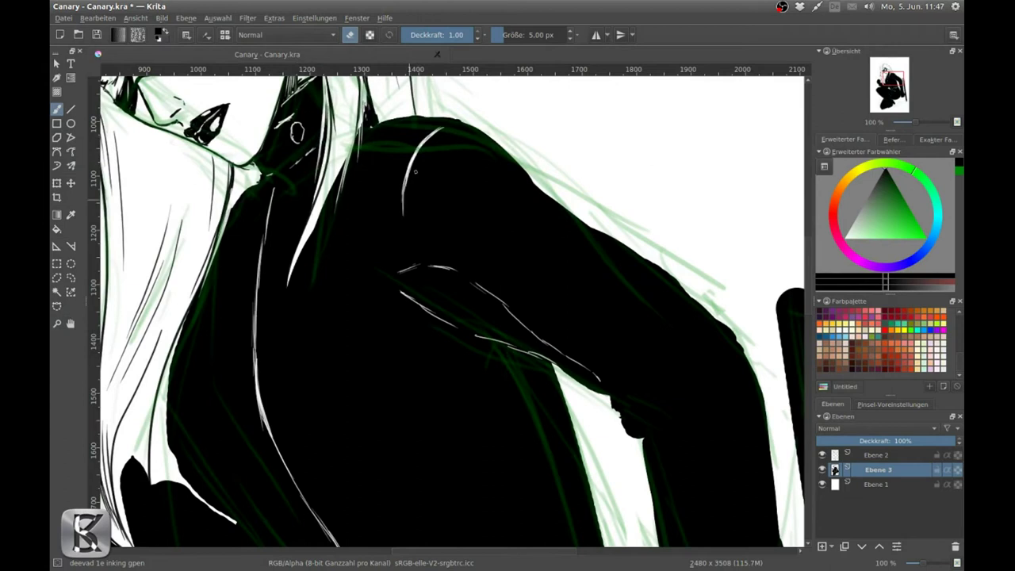
left_click_drag(497, 156, 450, 244)
left_click_drag(519, 184, 479, 247)
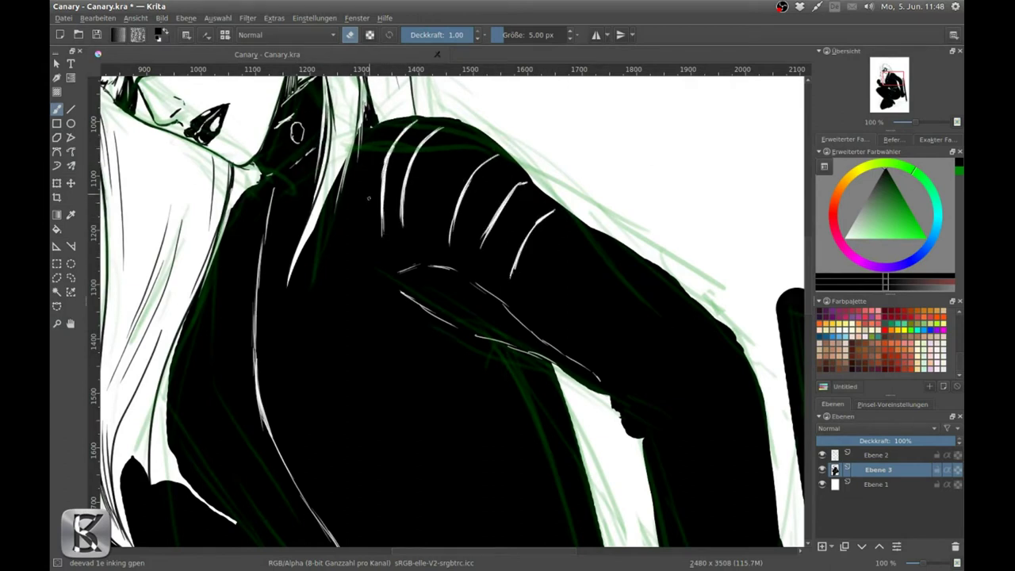
left_click_drag(367, 198, 512, 266)
mouse_move(525, 213)
left_mouse_down()
mouse_move(504, 200)
mouse_move(527, 202)
left_mouse_up()
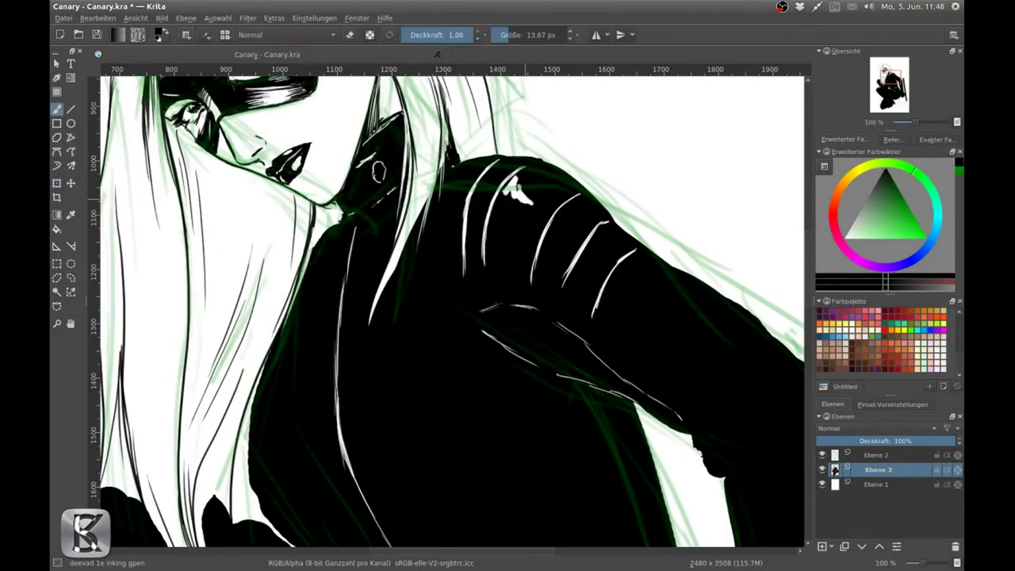
Paint white highlight strokes on the sleeve and hatch white lines at its end
left_click_drag(734, 409, 556, 326)
mouse_move(444, 194)
left_mouse_down()
mouse_move(539, 269)
mouse_move(549, 373)
left_mouse_up()
left_click_drag(569, 317, 533, 356)
left_click_drag(395, 226, 527, 307)
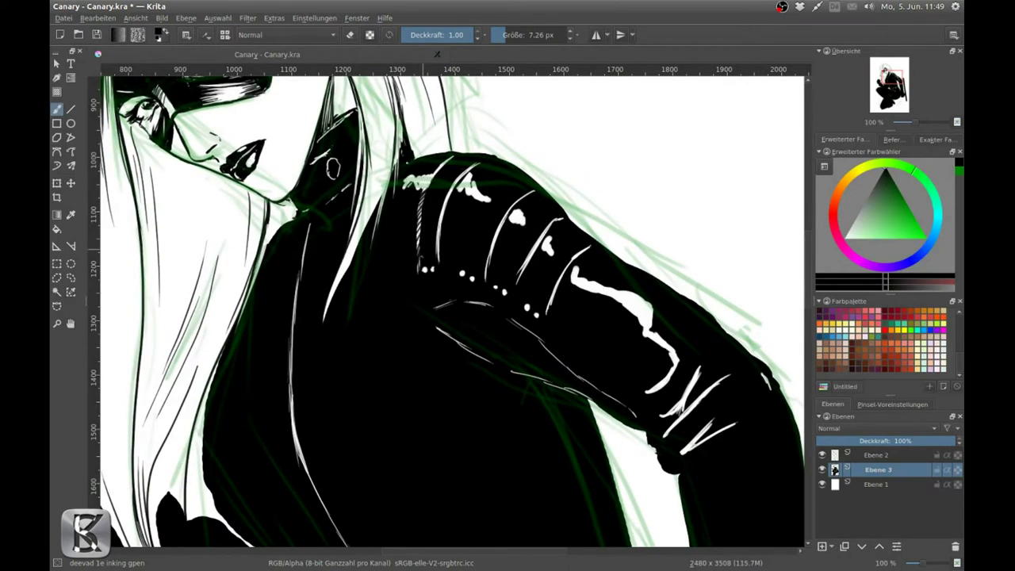
key("e")
Scratch a thin white line along the sleeve's upper edge and white cuff strokes
key("e")
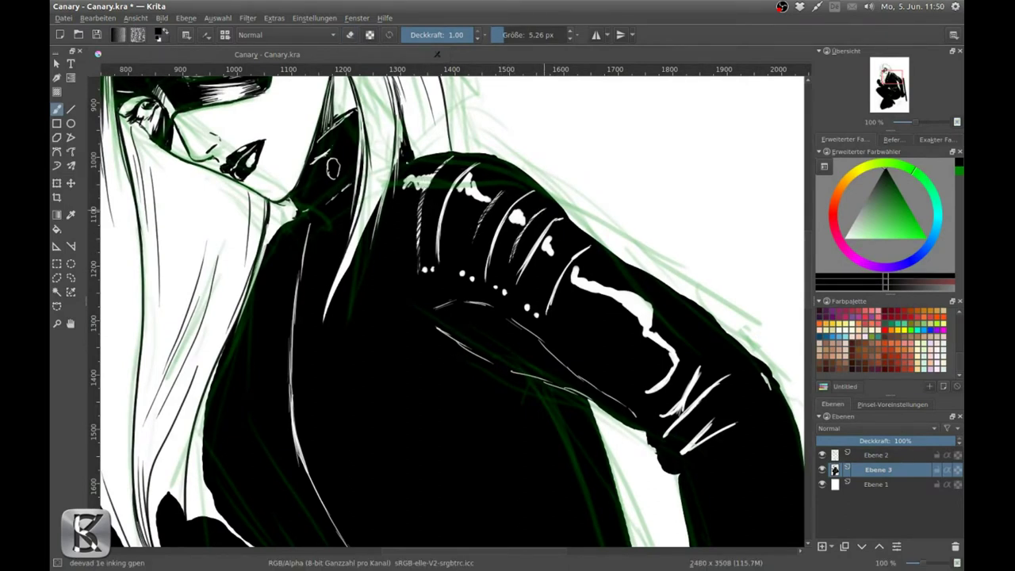
mouse_move(516, 340)
left_mouse_down()
mouse_move(564, 392)
mouse_move(461, 249)
left_mouse_up()
key("e")
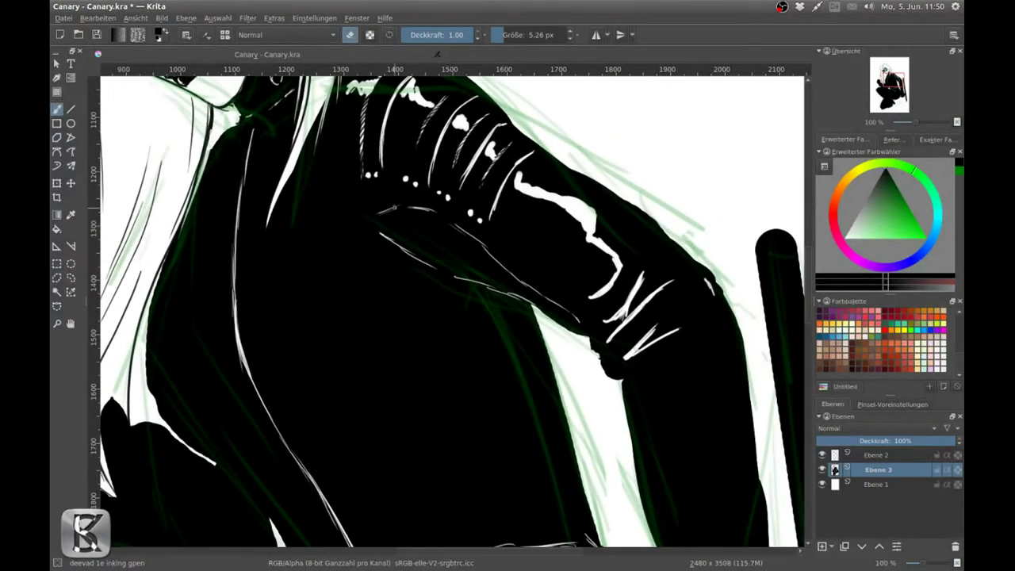
left_click_drag(434, 214, 515, 261)
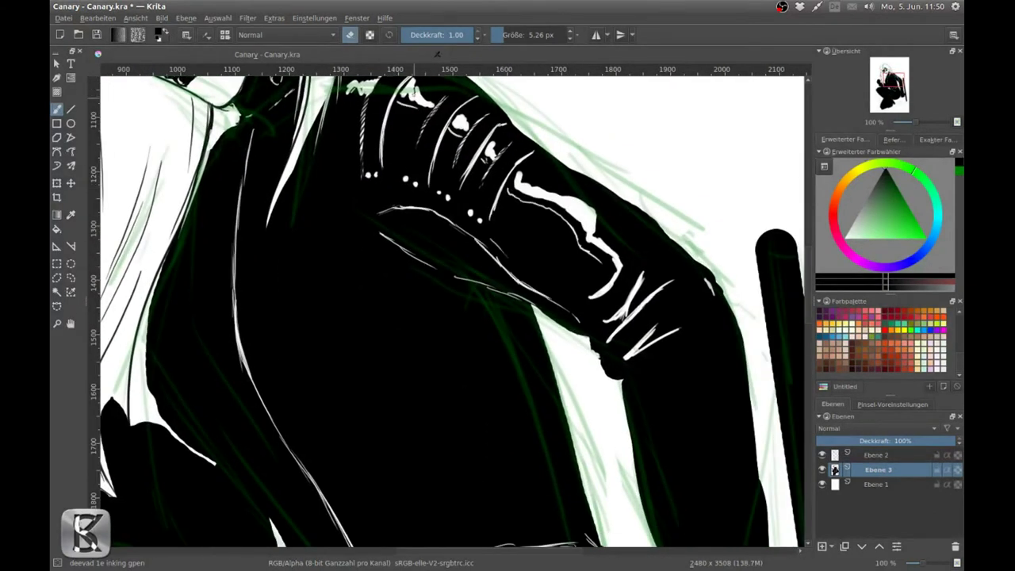
mouse_move(682, 325)
left_mouse_down()
mouse_move(520, 163)
mouse_move(559, 204)
mouse_move(539, 288)
left_mouse_up()
left_click_drag(523, 127, 582, 428)
left_click_drag(539, 246, 467, 257)
key("bracketleft")
key("bracketleft")
key("bracketleft")
left_click_drag(531, 238, 507, 262)
Add rows of white stripes down the lower sleeve
mouse_move(523, 309)
left_mouse_down()
mouse_move(497, 229)
mouse_move(515, 353)
left_mouse_up()
mouse_move(547, 206)
left_mouse_down()
mouse_move(527, 317)
mouse_move(515, 294)
left_mouse_up()
mouse_move(543, 174)
left_mouse_down()
mouse_move(528, 285)
mouse_move(563, 428)
left_mouse_up()
left_click_drag(378, 153, 424, 209)
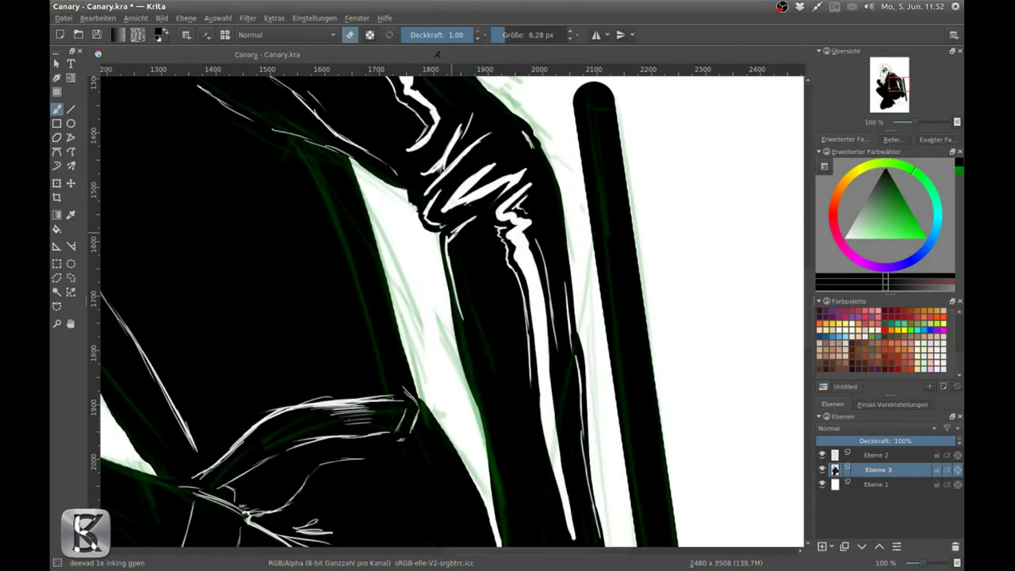
left_click_drag(476, 287, 456, 378)
left_click_drag(444, 238, 570, 432)
mouse_move(555, 318)
left_mouse_down()
mouse_move(496, 221)
mouse_move(525, 208)
left_mouse_up()
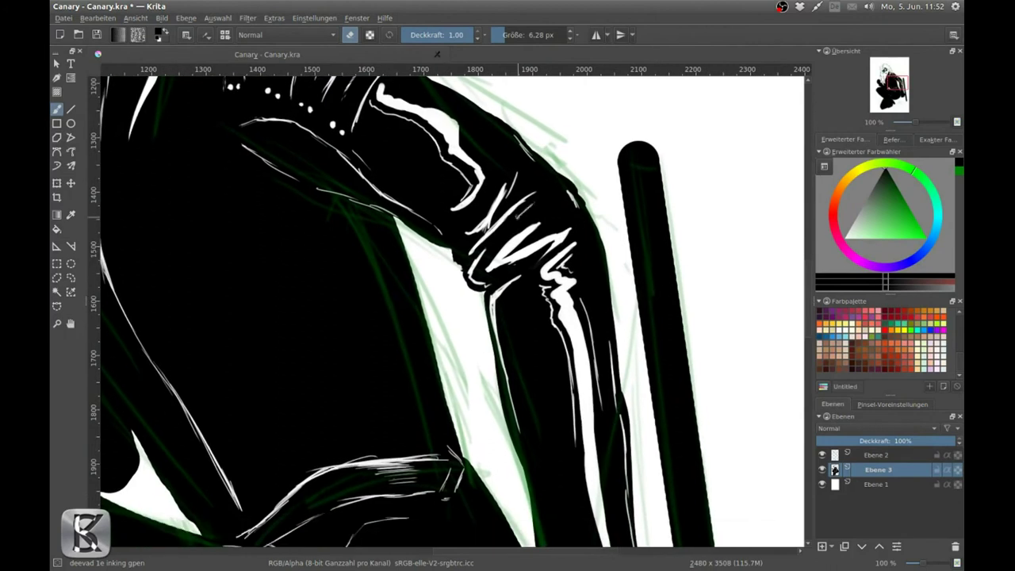
left_click_drag(563, 317, 547, 208)
left_click_drag(565, 289, 592, 469)
Draw white zigzag folds at the sleeve cuff
key("e")
left_click_drag(519, 319, 472, 165)
mouse_move(476, 238)
left_mouse_down()
mouse_move(499, 237)
mouse_move(492, 229)
left_mouse_up()
left_click_drag(559, 341, 586, 365)
mouse_move(513, 387)
left_mouse_down()
mouse_move(608, 382)
mouse_move(610, 468)
left_mouse_up()
Draw a white collar line and torso contour with white hatching on the coat
left_click_drag(476, 198, 635, 444)
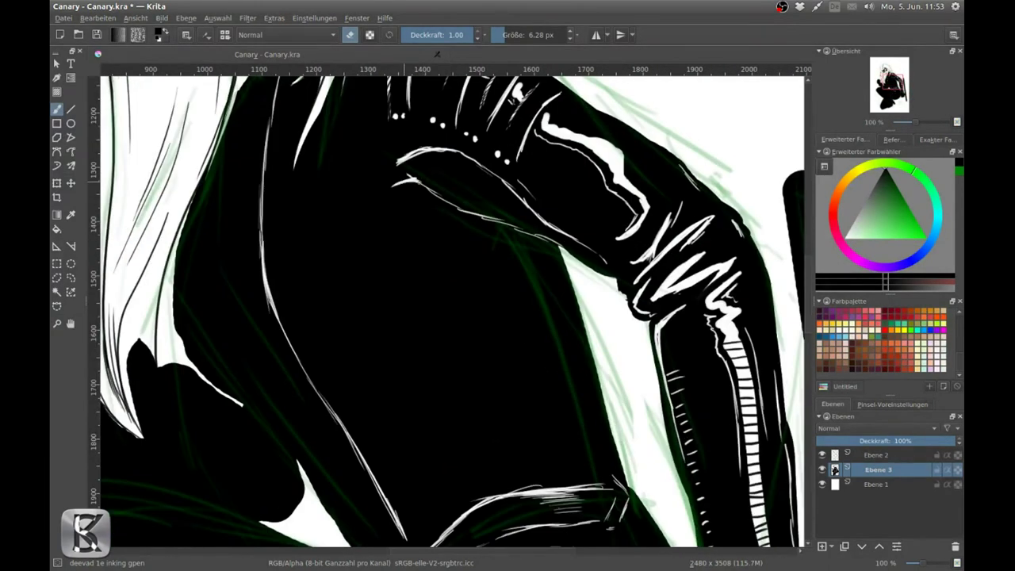
mouse_move(377, 163)
left_mouse_down()
mouse_move(430, 237)
mouse_move(427, 170)
mouse_move(493, 394)
left_mouse_up()
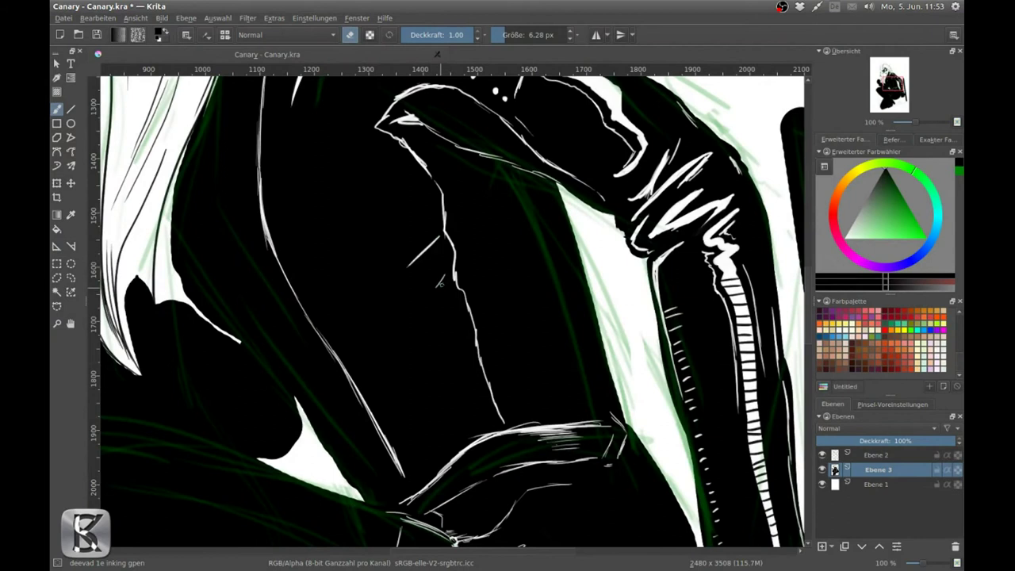
left_click_drag(436, 283, 460, 347)
left_click_drag(444, 238, 499, 290)
left_click_drag(452, 397, 499, 348)
right_click(435, 225)
left_click(413, 166)
Paint a large white fill shape down the coat front with the deevad 2e fill brush
right_click(425, 254)
left_click(404, 195)
mouse_move(405, 198)
left_mouse_down()
mouse_move(400, 238)
mouse_move(421, 337)
left_mouse_up()
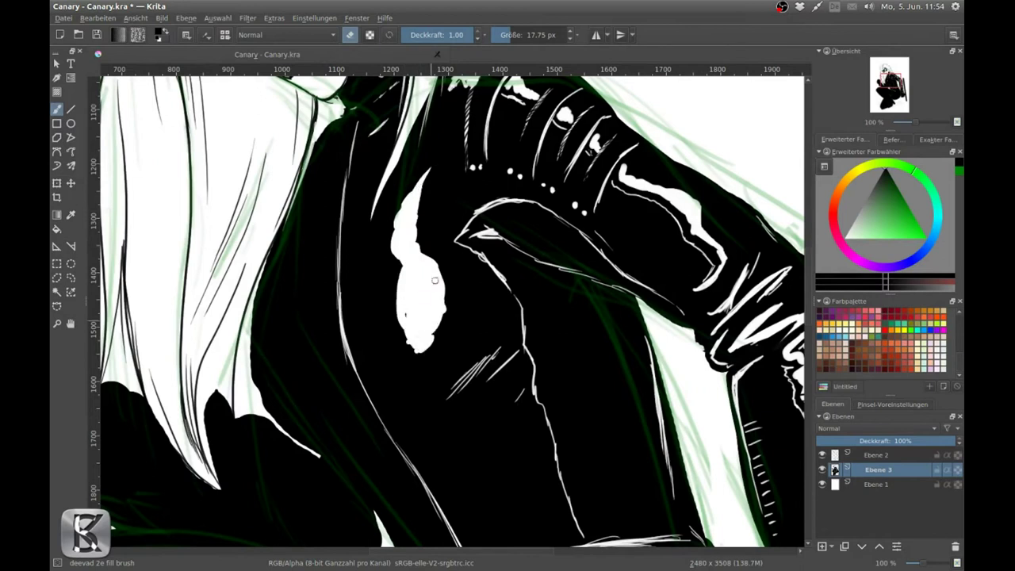
left_click_drag(428, 270, 432, 349)
left_click_drag(444, 206, 421, 241)
left_click_drag(355, 168, 386, 245)
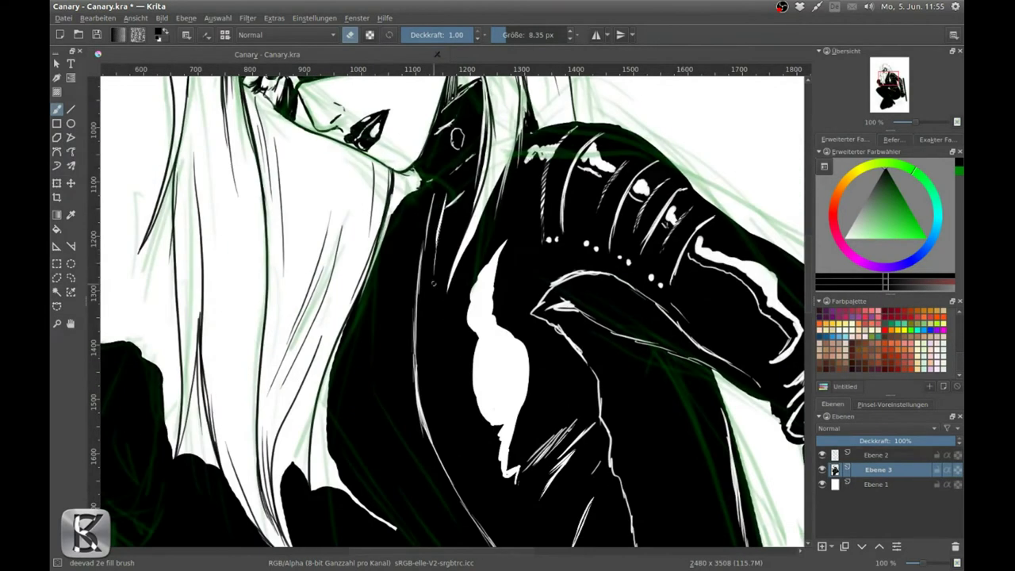
left_click_drag(412, 194, 422, 413)
Hatch white strokes along the highlight's edge with the gpen in eraser mode
key("slash")
left_click_drag(444, 238, 494, 125)
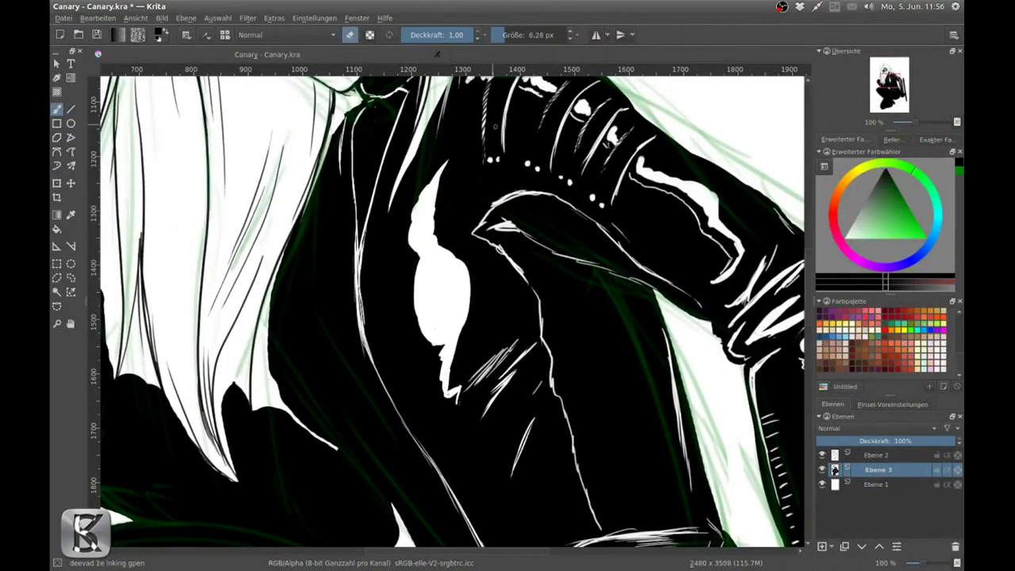
key("e")
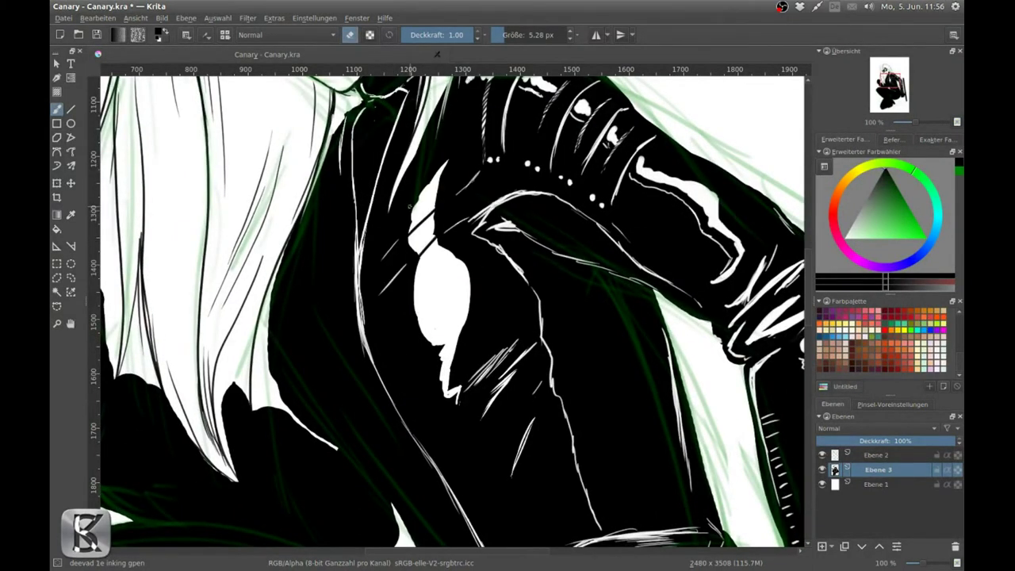
mouse_move(295, 241)
left_mouse_down()
mouse_move(328, 265)
mouse_move(320, 290)
left_mouse_up()
left_click_drag(321, 290, 309, 193)
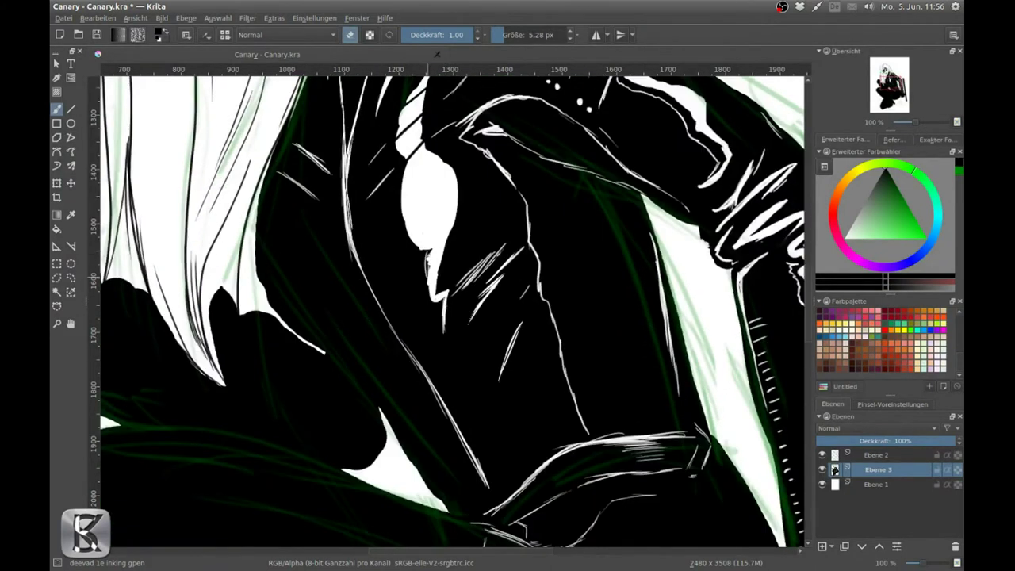
left_click_drag(408, 173, 447, 291)
key("e")
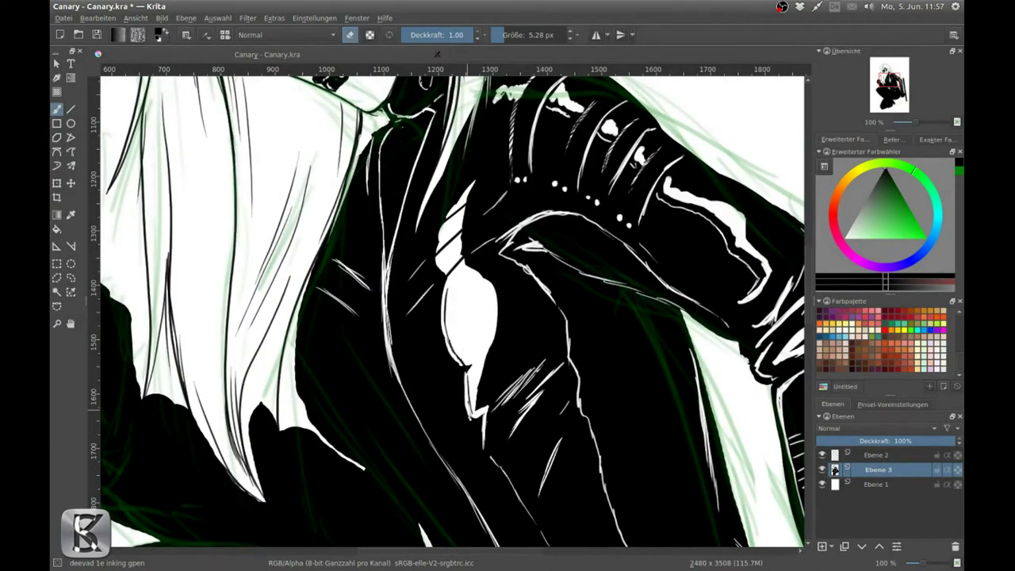
left_click_drag(341, 346, 378, 219)
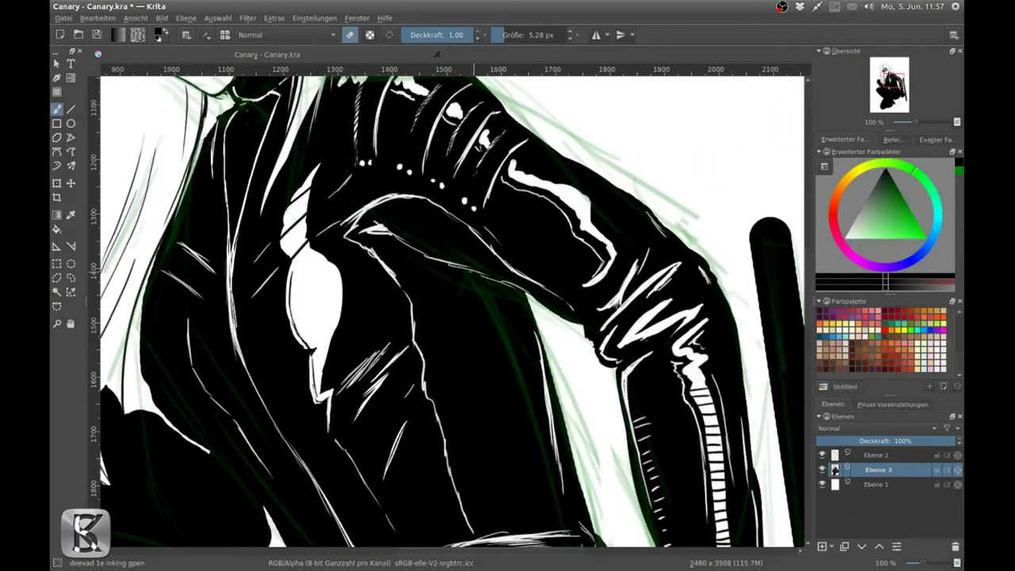
left_click_drag(428, 101, 431, 309)
right_click(431, 310)
Pick Block_basic and adjust its tip diameter, ratio and spacing 10.00 in the brush editor
left_click(497, 310)
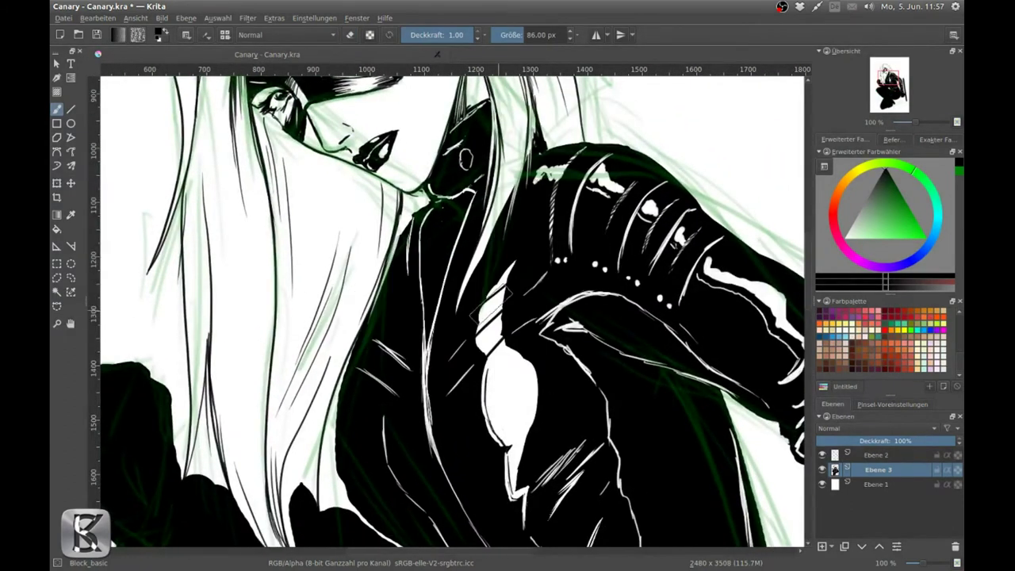
key("F5")
left_click_drag(579, 290, 738, 291)
left_click_drag(848, 178, 848, 281)
left_click_drag(884, 207, 883, 336)
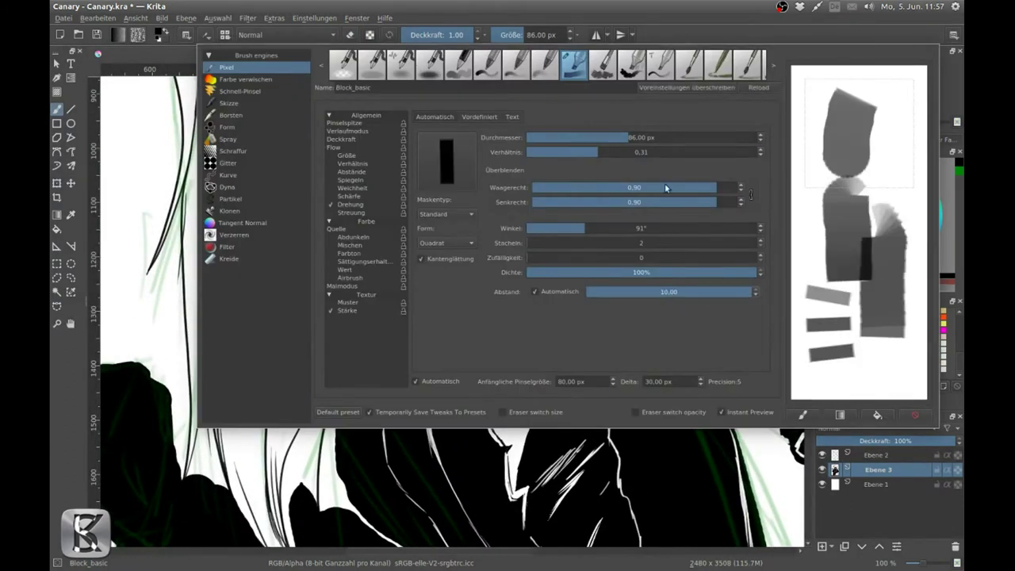
Test the tip on the scratchpad, finalize it at 8.35 px with ratio 0.55, and close the editor
left_click_drag(627, 137, 610, 137)
left_click_drag(597, 151, 652, 152)
left_click_drag(792, 195, 818, 198)
left_click_drag(884, 99, 884, 151)
left_click_drag(807, 234, 807, 364)
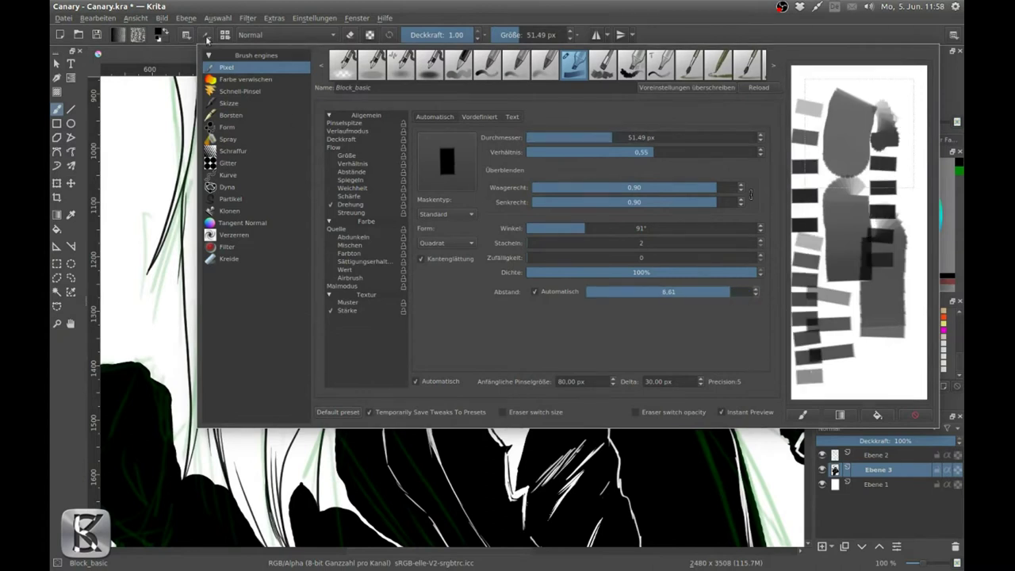
left_click_drag(539, 35, 436, 54)
key("F5")
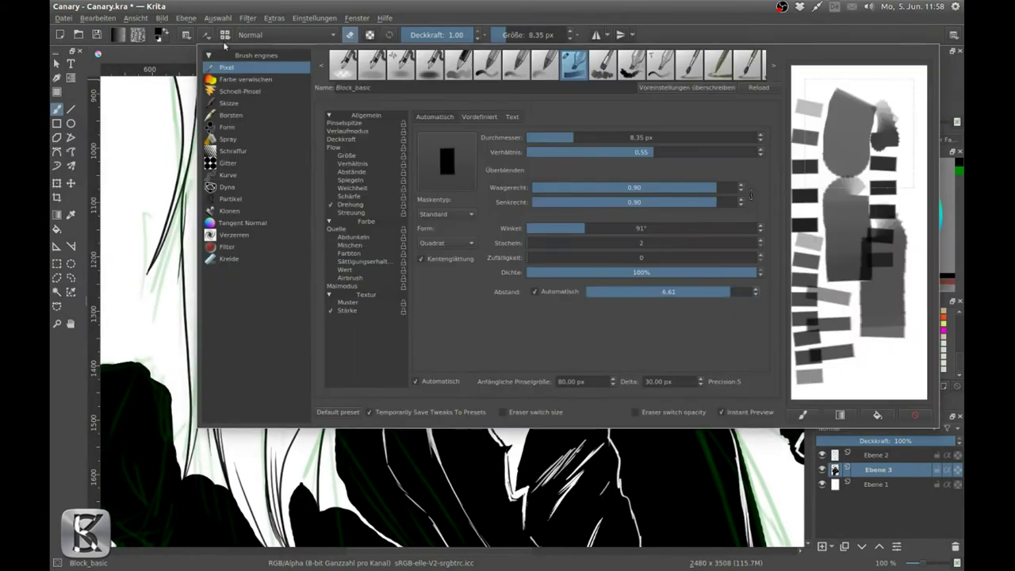
key("F5")
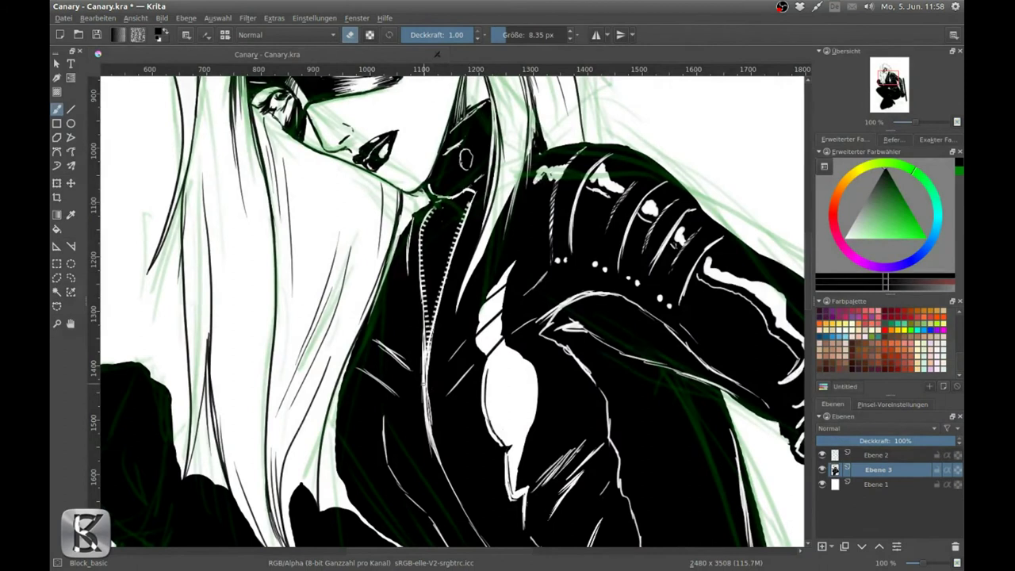
left_click_drag(423, 359, 464, 272)
right_click(464, 271)
Carve white strands into the hair and near the fist with the deevad 1e gpen at 7.48 px
left_click(498, 340)
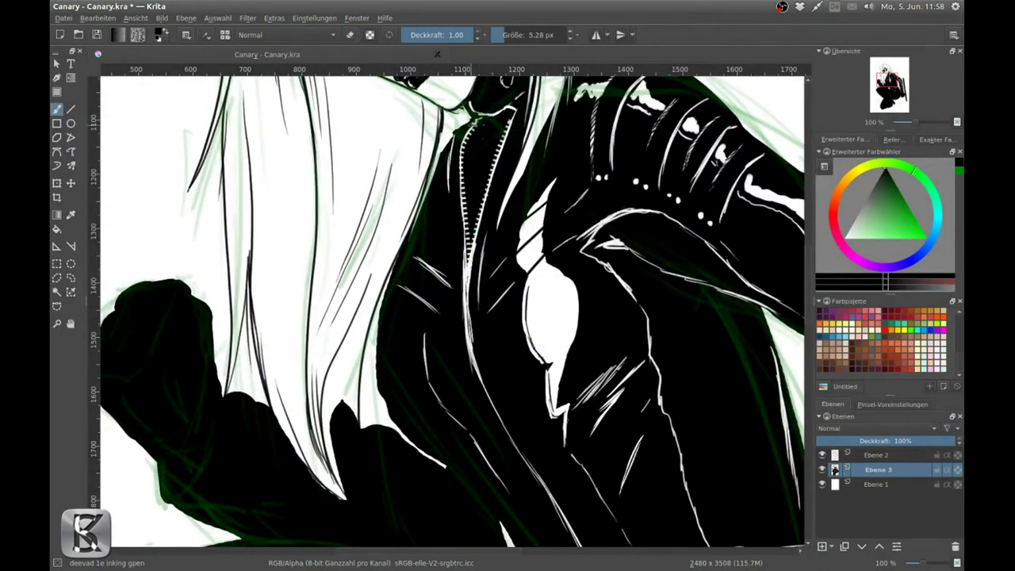
scroll(440, 323, "up", 2)
key("bracketright")
key("bracketright")
scroll(446, 293, "down", 2)
left_click_drag(447, 292, 459, 421)
key("bracketleft")
left_click_drag(428, 341, 448, 468)
left_click_drag(400, 348, 452, 480)
mouse_move(311, 353)
left_mouse_down()
mouse_move(288, 420)
mouse_move(369, 378)
left_mouse_up()
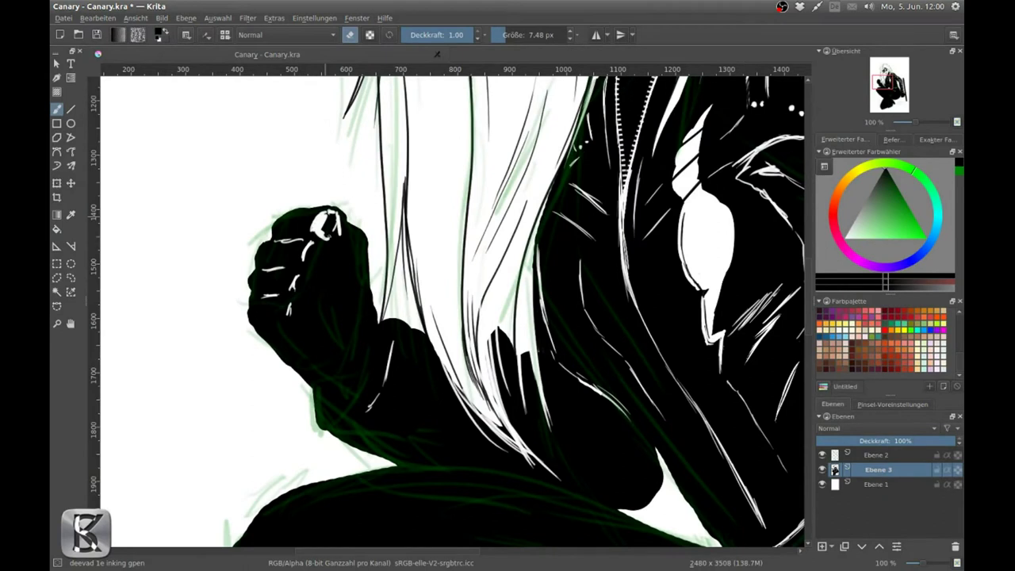
Widen and refine the white knuckle highlight on the fist, touching up its edge in black
mouse_move(349, 228)
left_mouse_down()
mouse_move(332, 257)
mouse_move(349, 266)
left_mouse_up()
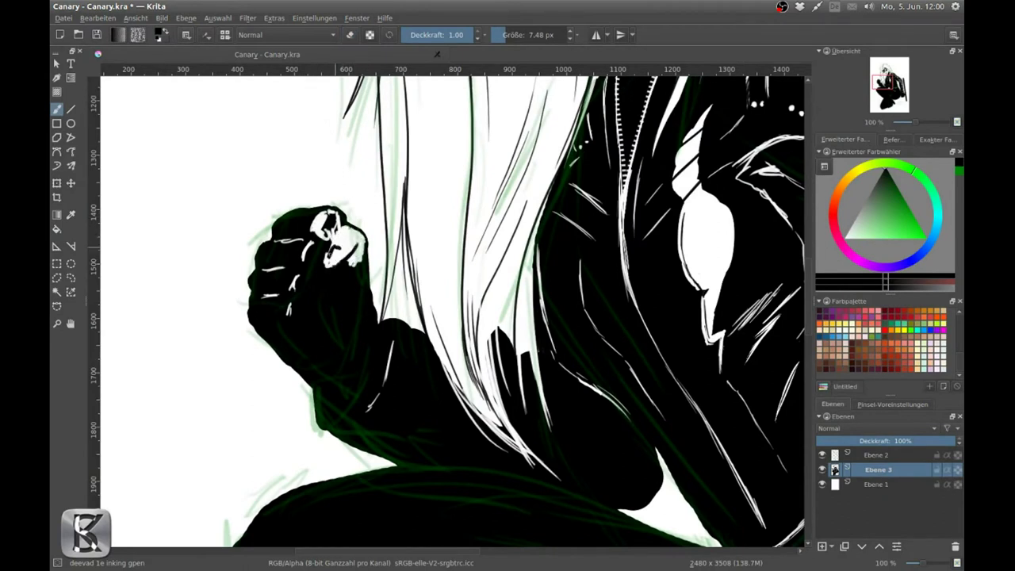
left_click_drag(337, 214, 323, 234)
key("e")
left_click_drag(339, 217, 322, 241)
key("e")
mouse_move(321, 237)
left_mouse_down()
mouse_move(292, 339)
mouse_move(281, 341)
left_mouse_up()
Add white highlights to the lower fingers and top knuckles, plus strokes along the sleeve edge
key("e")
mouse_move(324, 287)
left_mouse_down()
mouse_move(312, 317)
mouse_move(278, 335)
mouse_move(290, 341)
left_mouse_up()
key("e")
key("e")
key("e")
left_click_drag(309, 331, 303, 344)
key("e")
mouse_move(328, 244)
left_mouse_down()
mouse_move(325, 268)
mouse_move(333, 211)
left_mouse_up()
key("e")
key("e")
key("e")
left_click_drag(373, 274, 375, 310)
key("e")
left_click_drag(373, 355, 325, 412)
Add white strands along the hair and sleeve
scroll(400, 377, "down", 1)
mouse_move(399, 333)
left_mouse_down()
mouse_move(386, 274)
mouse_move(385, 317)
left_mouse_up()
left_click_drag(555, 301, 523, 404)
left_click_drag(523, 274, 476, 396)
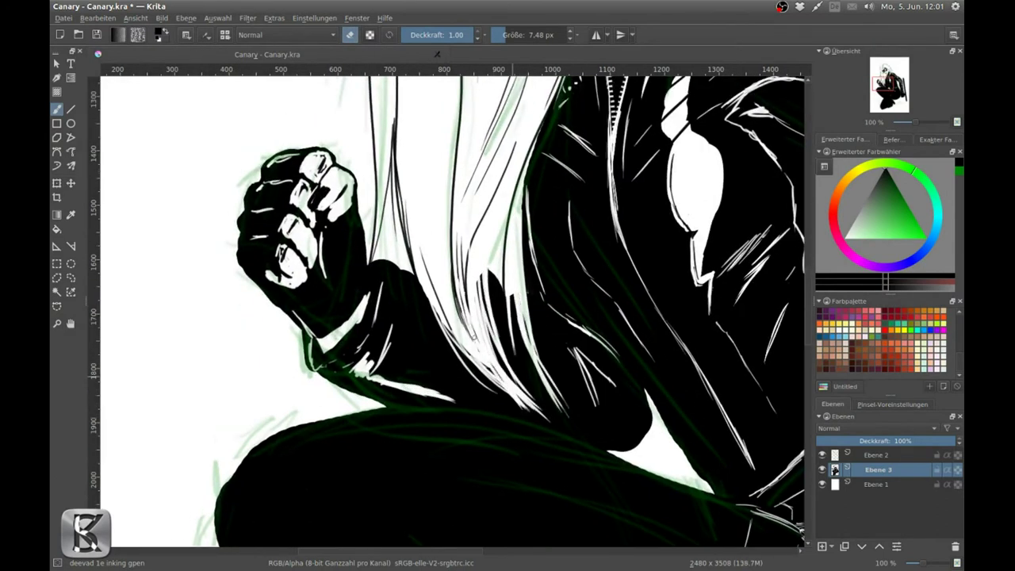
left_click_drag(464, 261, 491, 381)
mouse_move(507, 277)
left_mouse_down()
mouse_move(547, 413)
mouse_move(535, 396)
left_mouse_up()
mouse_move(523, 317)
left_mouse_down()
mouse_move(501, 374)
mouse_move(351, 488)
left_mouse_up()
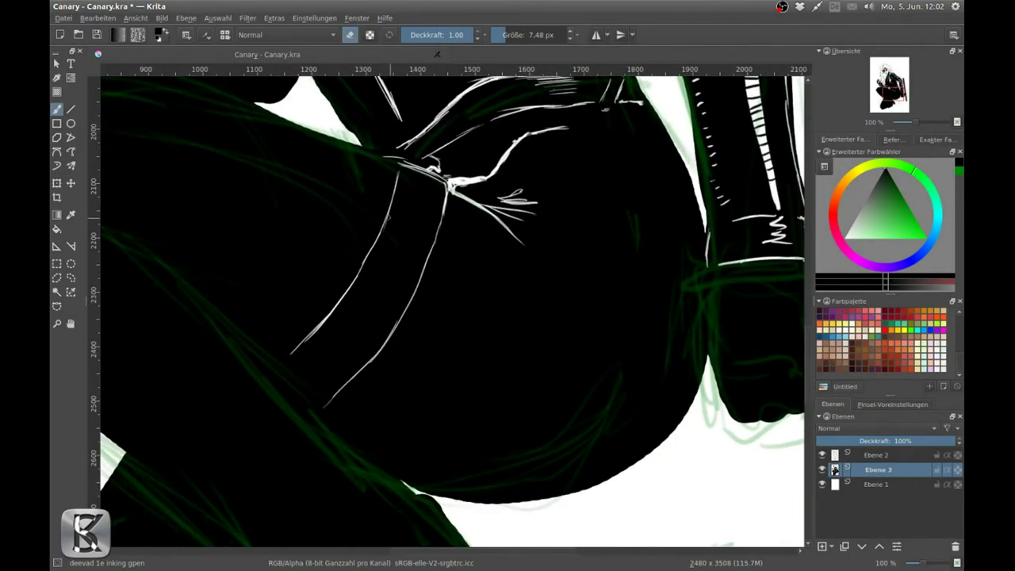
Draw a white buckle outline with its bottom edge and tongue on the leg, thinning edges in black
left_click_drag(392, 187, 447, 209)
left_click_drag(449, 210, 436, 247)
left_click_drag(394, 190, 447, 214)
left_click_drag(391, 187, 380, 226)
key("e")
left_click_drag(446, 214, 442, 245)
mouse_move(392, 184)
left_mouse_down()
mouse_move(388, 208)
mouse_move(436, 260)
left_mouse_up()
key("e")
left_click_drag(414, 204, 396, 252)
key("e")
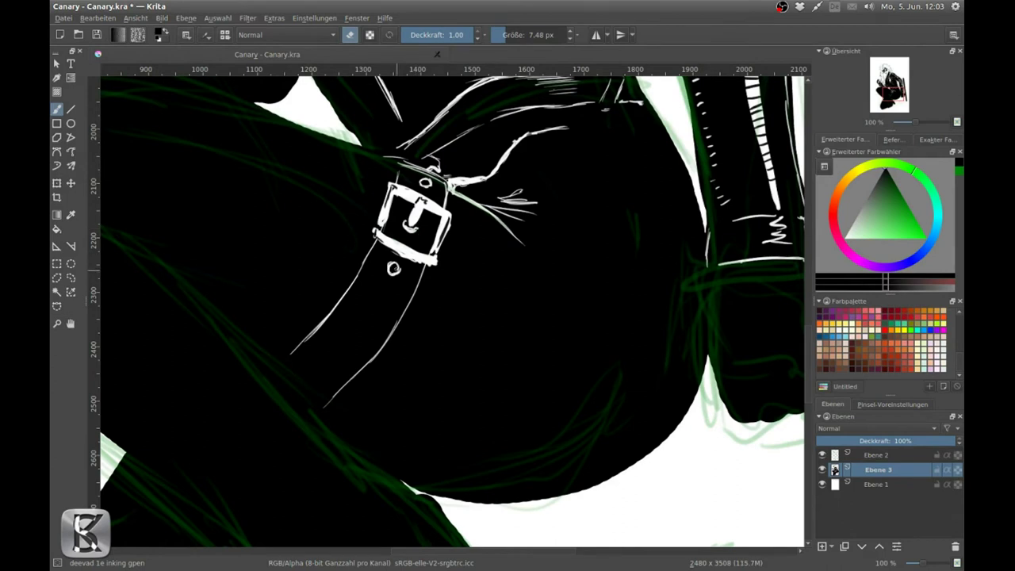
Draw a long curved white line and diagonal white hatching across the leg
scroll(501, 301, "down", 2)
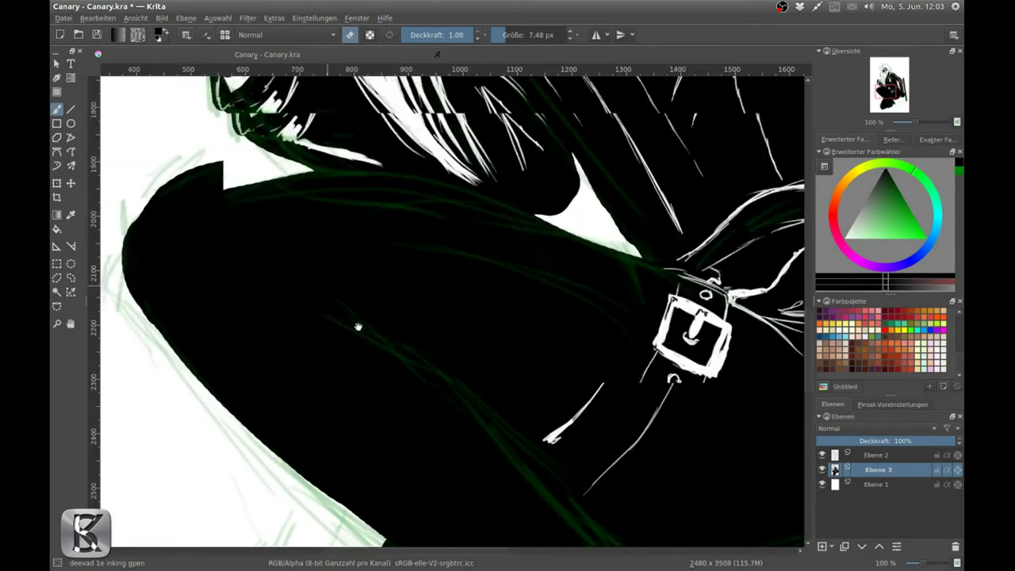
scroll(427, 162, "up", 2)
left_click_drag(485, 118, 441, 279)
left_click_drag(296, 142, 353, 211)
left_click_drag(287, 168, 390, 248)
left_click_drag(340, 199, 454, 293)
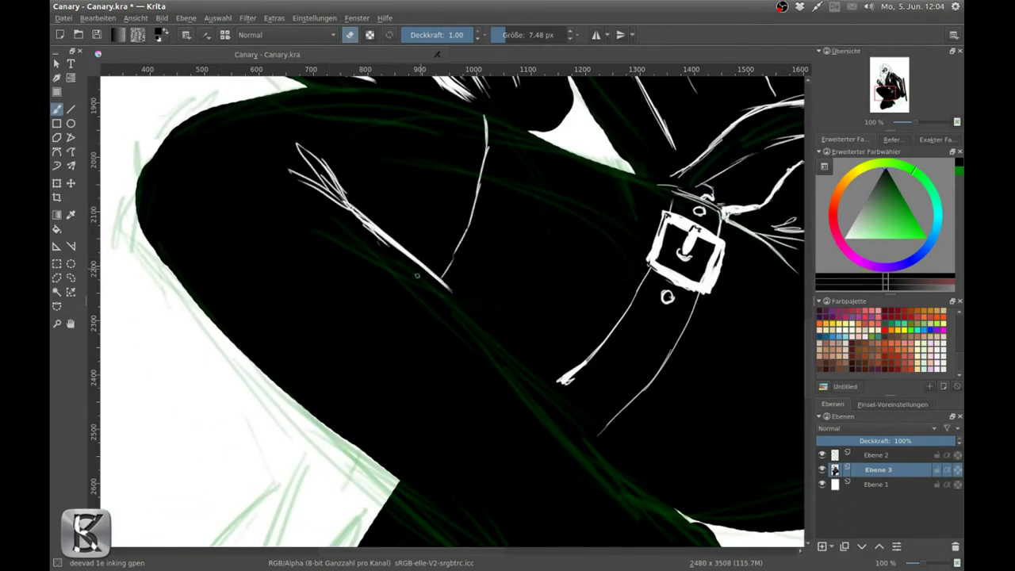
Hatch the upper leg in white and add light strokes near the buckle
scroll(454, 117, "up", 1)
left_click_drag(449, 113, 374, 103)
left_click_drag(378, 104, 352, 174)
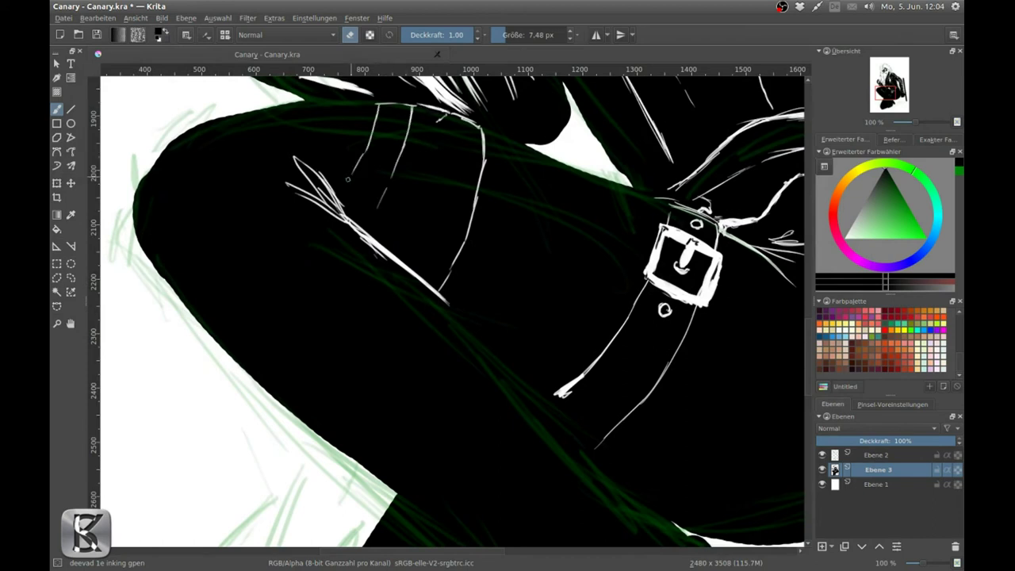
left_click_drag(413, 105, 370, 215)
left_click_drag(370, 216, 477, 280)
key("e")
left_click_drag(398, 219, 448, 271)
left_click_drag(471, 222, 441, 252)
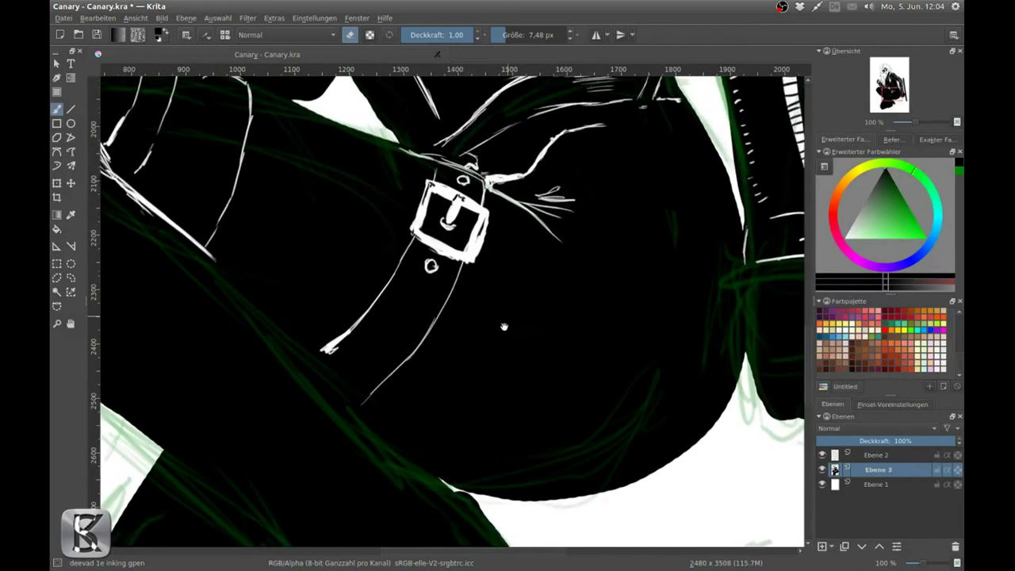
Load the deevad 6m stamp chain brush with the Netz tip
key("F6")
left_click(299, 269)
key("F5")
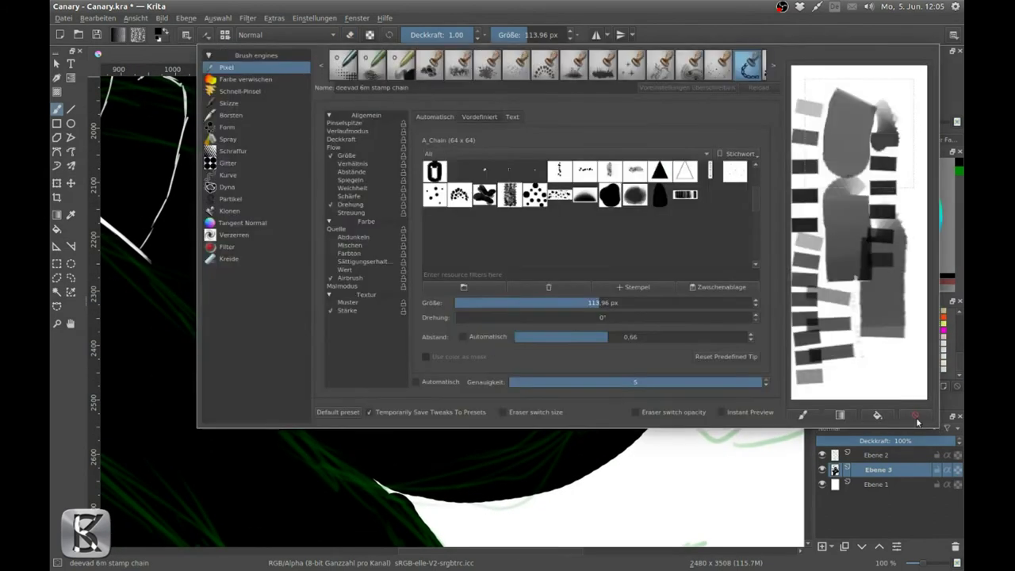
scroll(757, 225, "down", 2)
left_click(435, 196)
left_click_drag(801, 111, 919, 190)
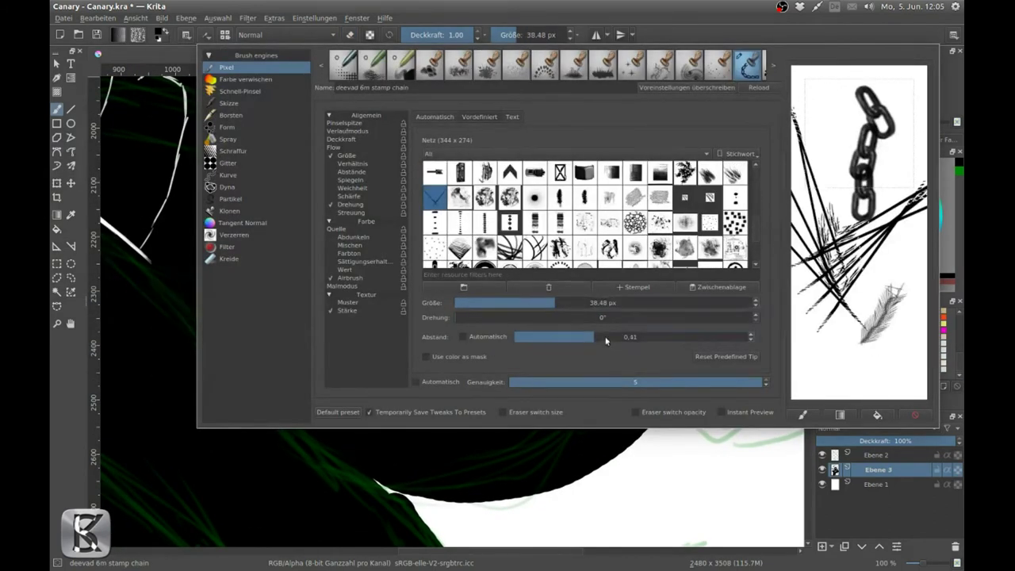
left_click_drag(571, 337, 629, 336)
left_click_drag(896, 285, 848, 365)
left_click(519, 35)
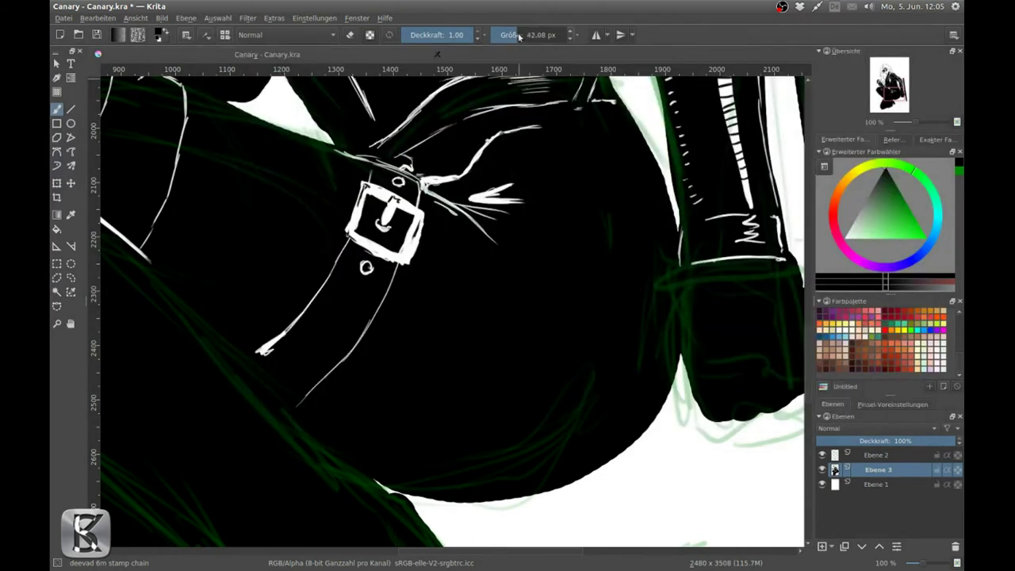
Stamp white fishnet texture across the black thigh
mouse_move(615, 119)
left_mouse_down()
mouse_move(642, 190)
mouse_move(634, 436)
mouse_move(266, 376)
left_mouse_up()
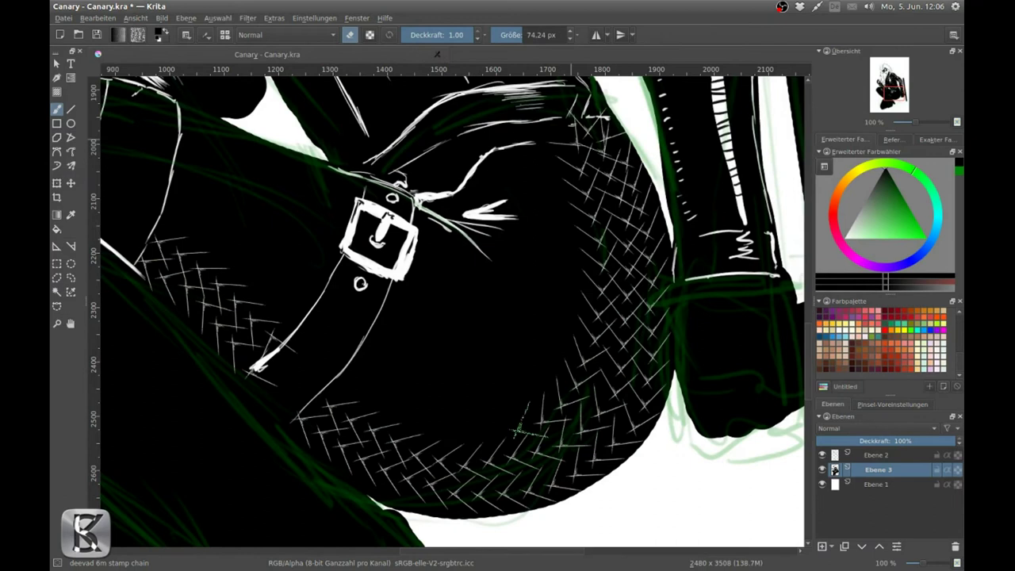
right_click(477, 230)
left_click(475, 163)
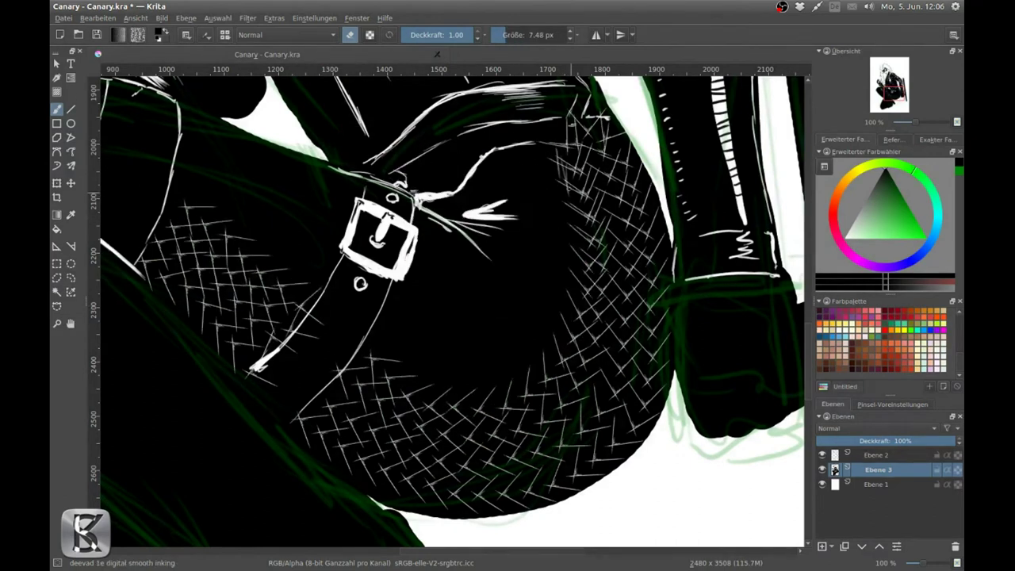
left_click_drag(195, 115, 250, 158)
Paint a thick white highlight curve along the thigh's edge with the fill brush
right_click(435, 202)
left_click(435, 143)
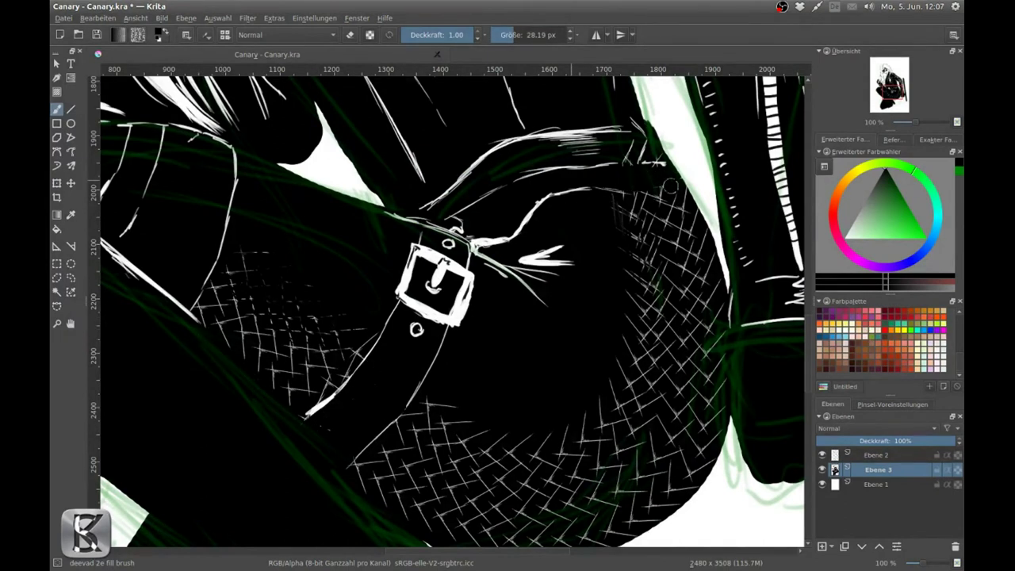
left_click_drag(568, 192, 504, 85)
right_click(355, 210)
left_click(244, 82)
key("slash")
key("2")
key("1")
mouse_move(539, 121)
left_mouse_down()
mouse_move(573, 253)
mouse_move(436, 403)
mouse_move(255, 349)
left_mouse_up()
mouse_move(540, 116)
left_mouse_down()
mouse_move(571, 286)
mouse_move(468, 396)
mouse_move(570, 230)
left_mouse_up()
Add white hatching at 9.28 px on the leg's left side and ~19 px strokes on the right curve
key("bracketleft")
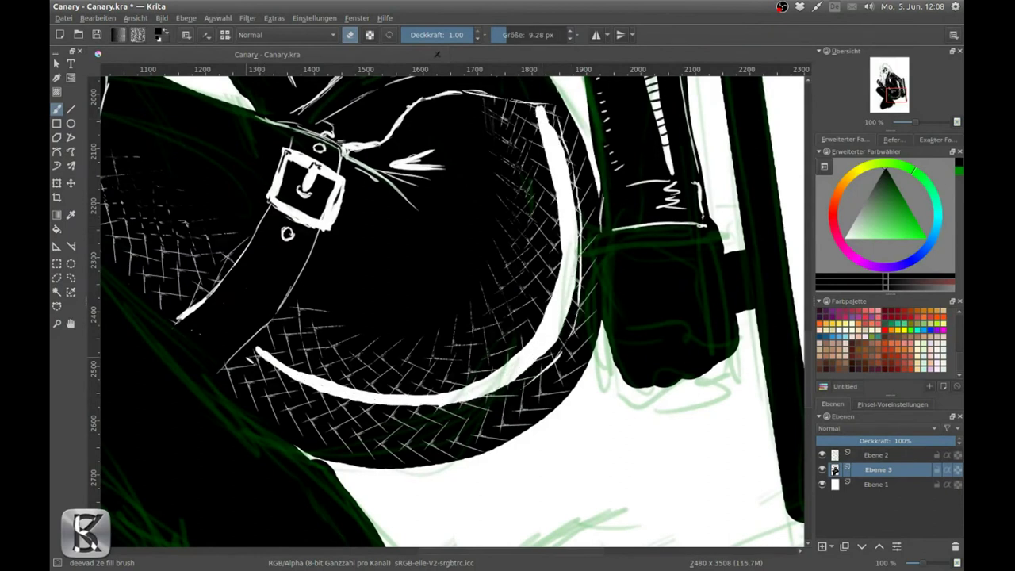
left_click_drag(141, 253, 187, 293)
left_click_drag(132, 232, 204, 295)
left_click_drag(397, 238, 539, 325)
key("bracketright")
key("bracketright")
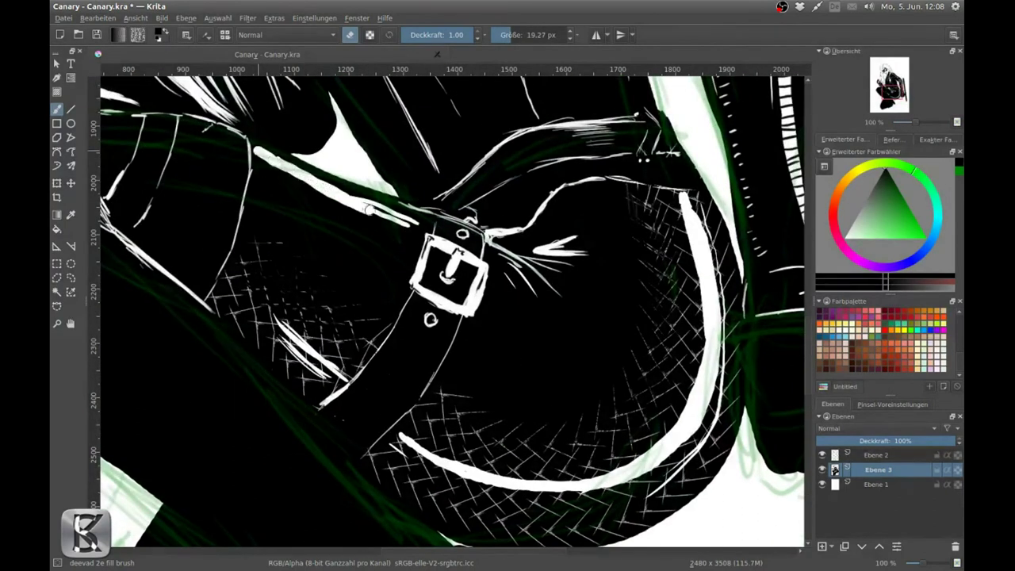
left_click_drag(544, 245, 533, 207)
left_click_drag(565, 228, 577, 187)
left_click_drag(396, 277, 352, 265)
left_click_drag(634, 207, 626, 428)
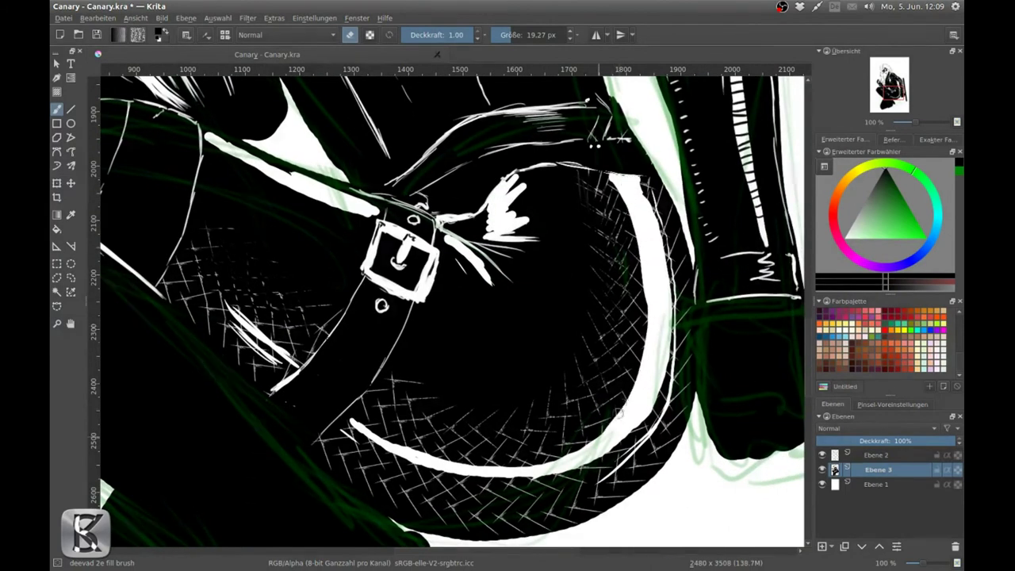
Stamp net texture along the big white curve and the band by the buckle
left_click(225, 34)
left_click(317, 159)
left_click_drag(624, 178, 406, 432)
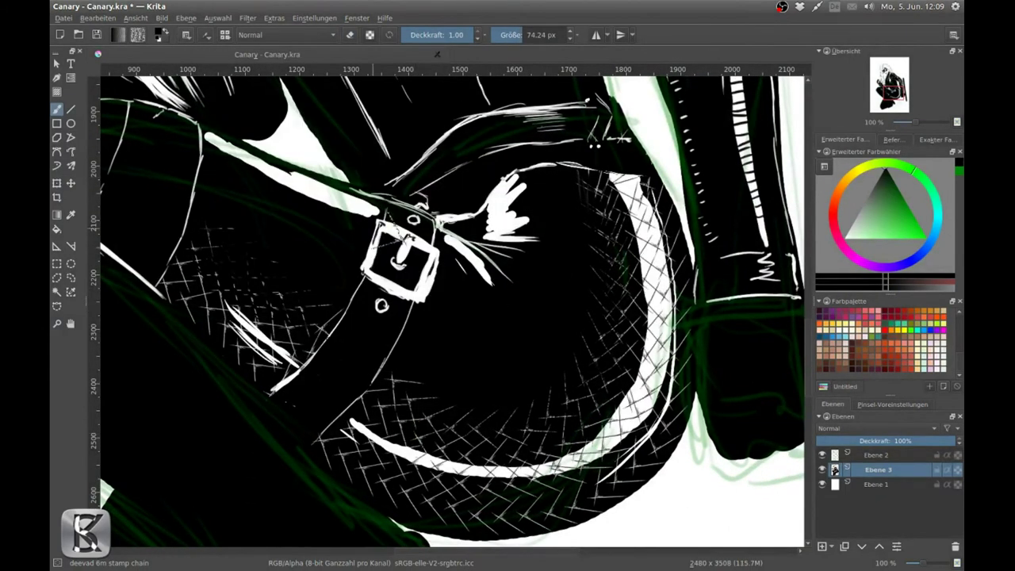
left_click_drag(374, 212, 285, 178)
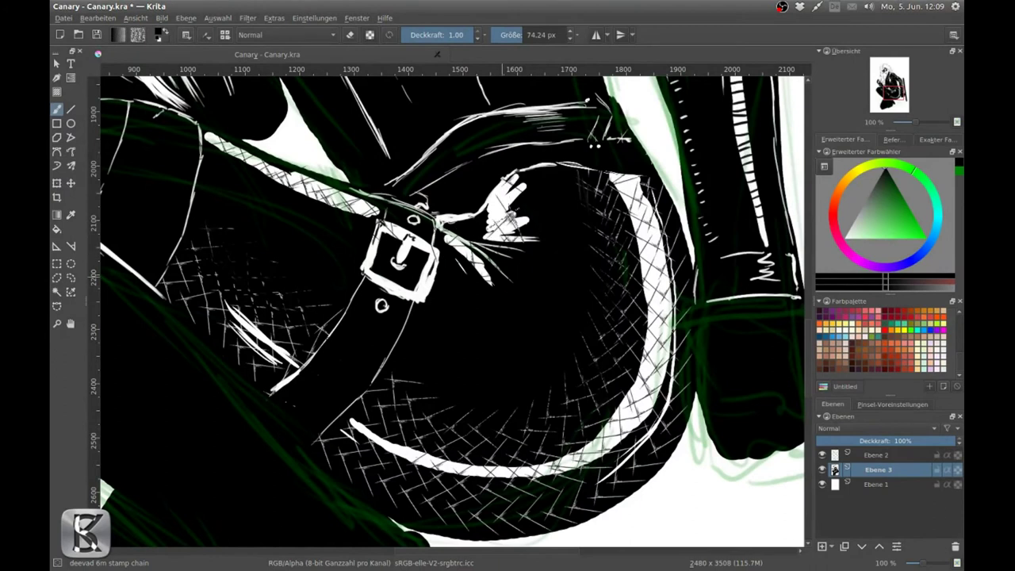
left_click_drag(508, 214, 598, 166)
key("e")
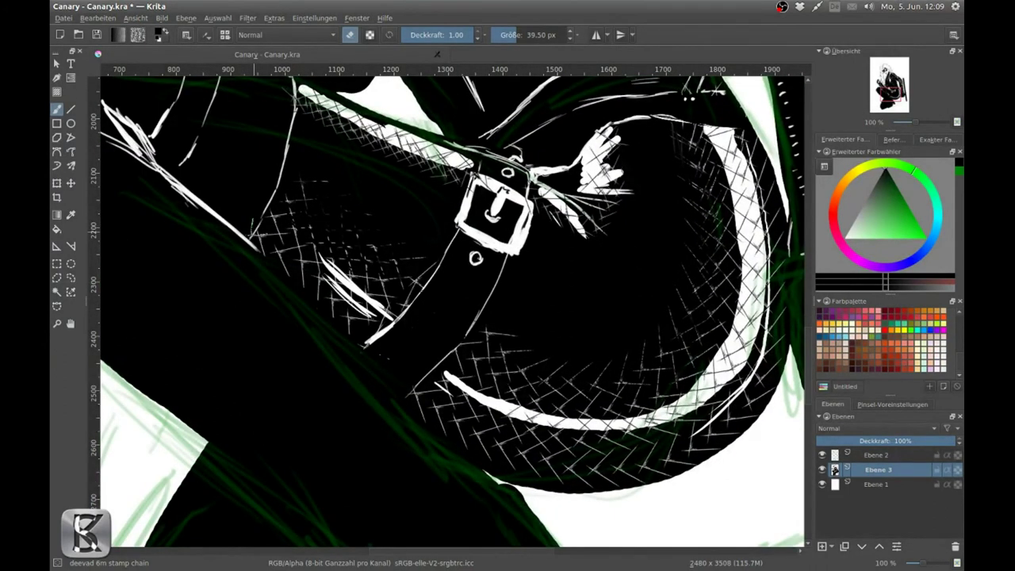
key("bracketright")
right_click(574, 317)
left_click(501, 243)
Paint a long white curve and glossy shine onto the thigh strap in eraser mode, then zoom out to 50%
right_click(485, 328)
left_click(446, 379)
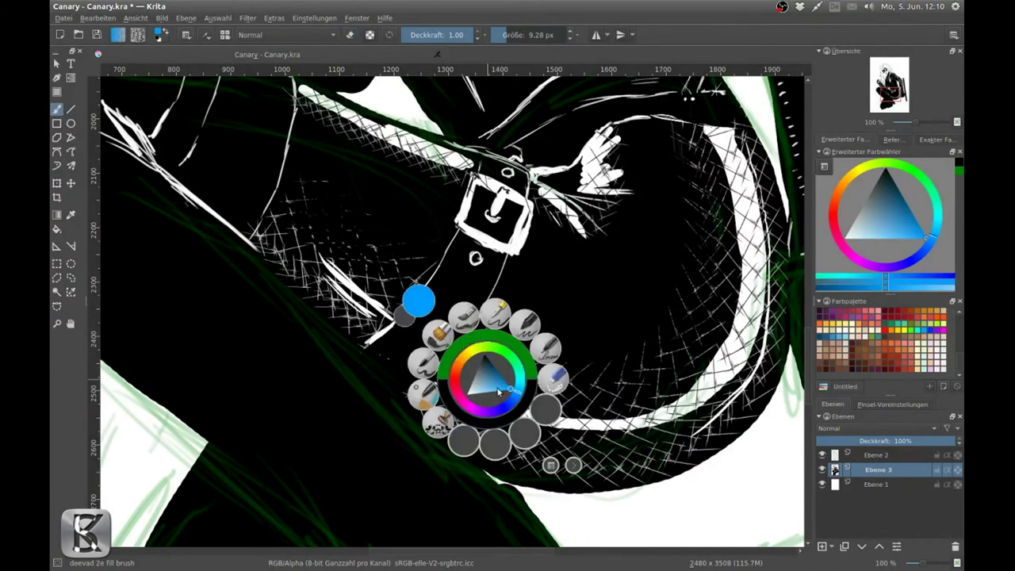
key("e")
mouse_move(710, 131)
left_mouse_down()
mouse_move(718, 349)
mouse_move(639, 383)
left_mouse_up()
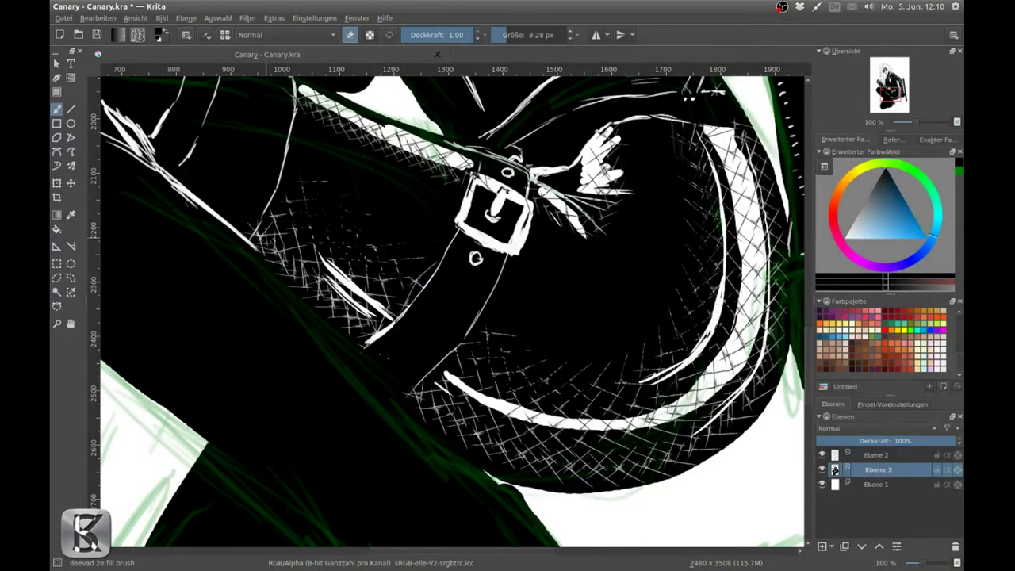
mouse_move(396, 277)
left_mouse_down()
mouse_move(516, 384)
mouse_move(622, 448)
left_mouse_up()
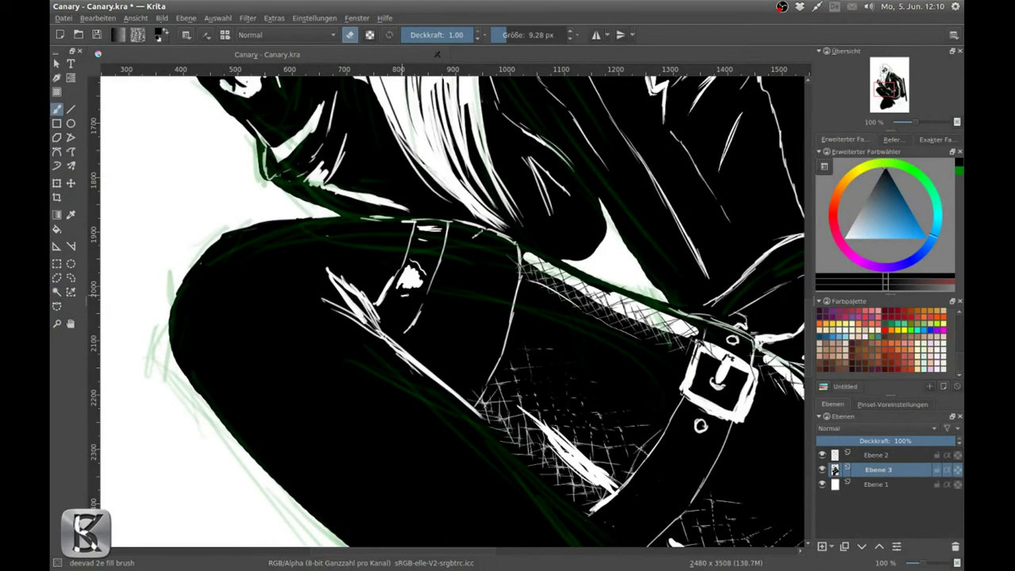
left_click_drag(318, 324, 392, 259)
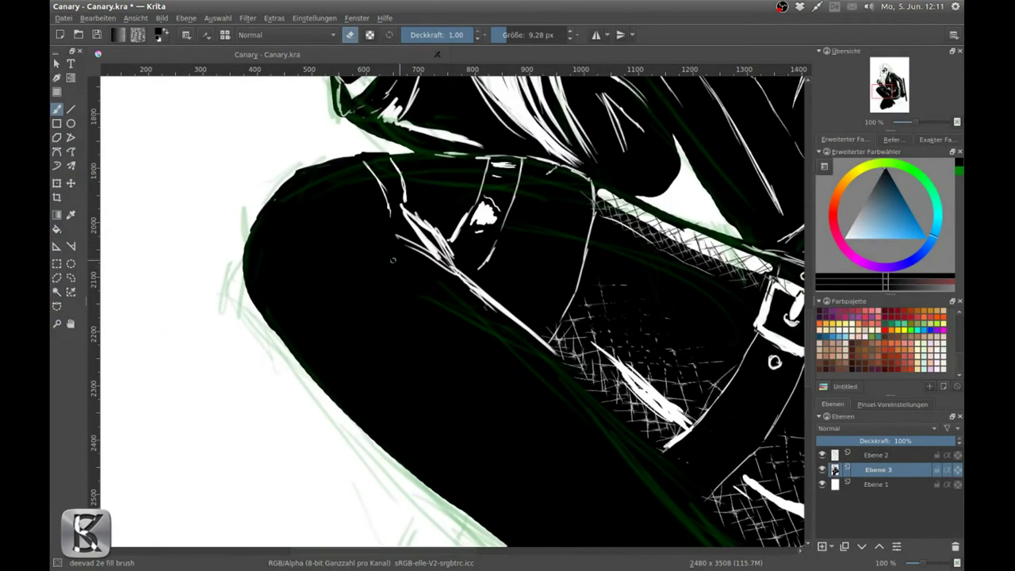
left_click_drag(439, 324, 316, 260)
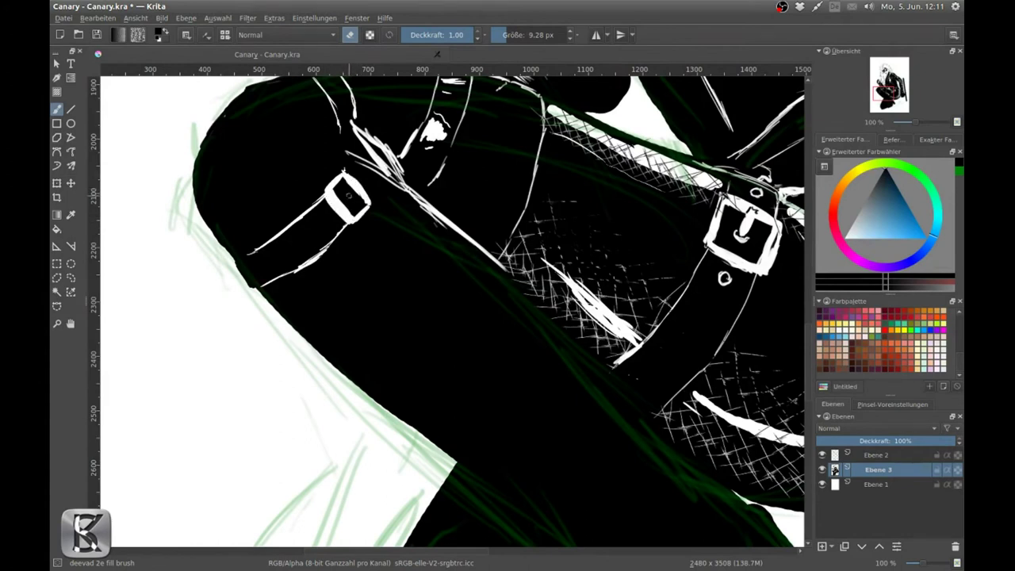
left_click_drag(460, 329, 458, 358)
key("e")
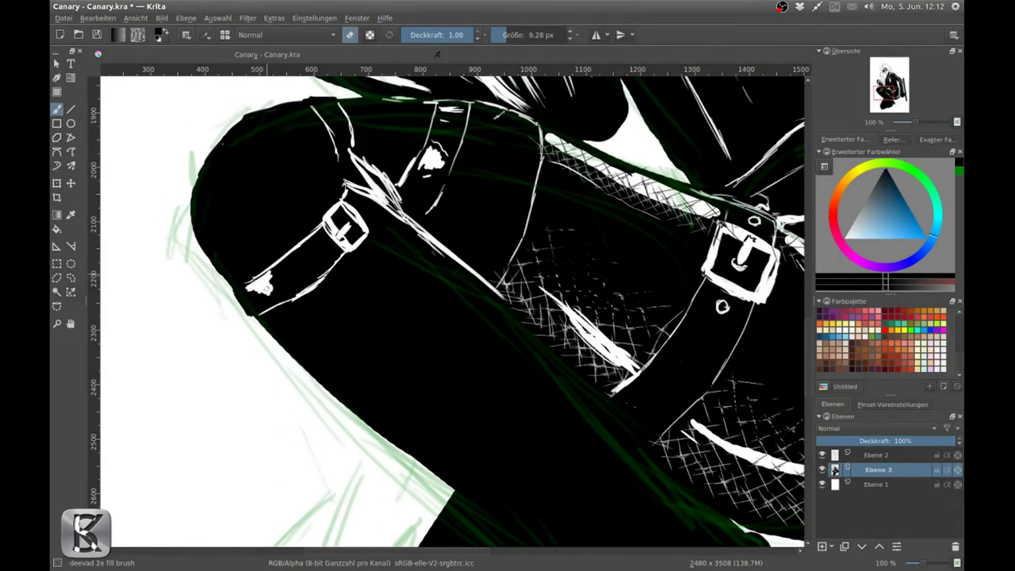
scroll(329, 136, "down", 2)
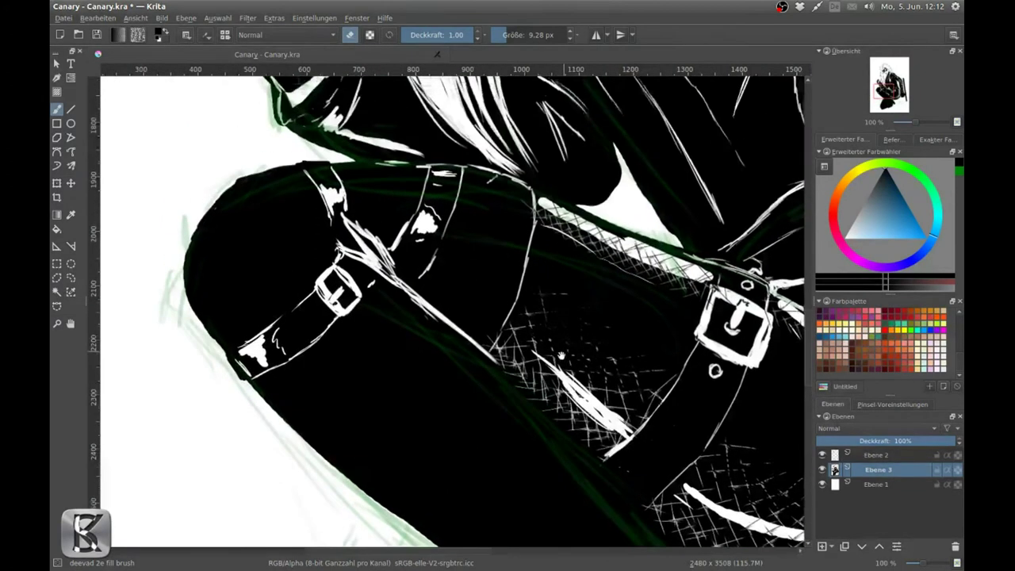
scroll(476, 174, "down", 2)
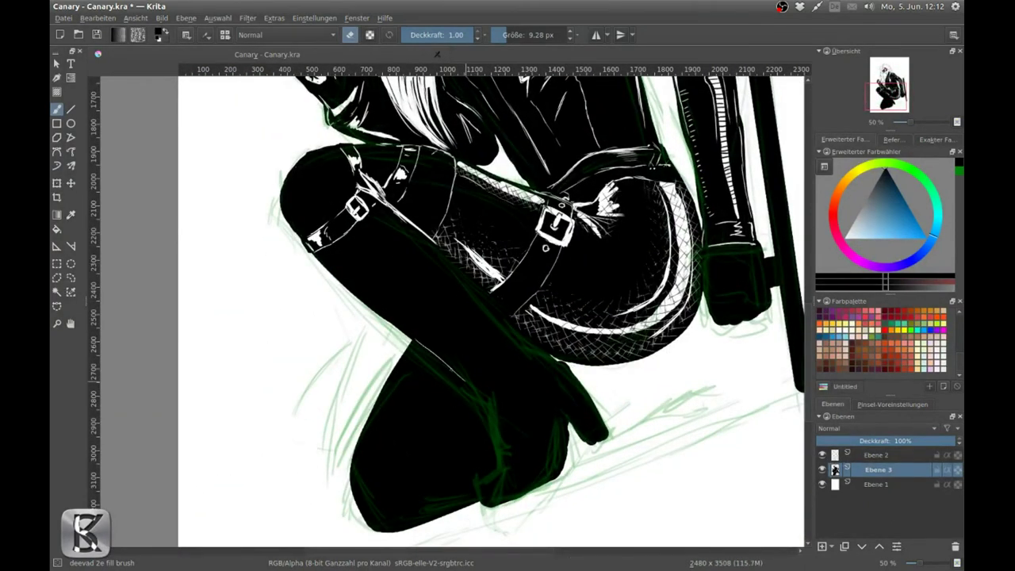
Zoom to the boot and paint white edge highlight lines along it in eraser mode
scroll(548, 466, "up", 4)
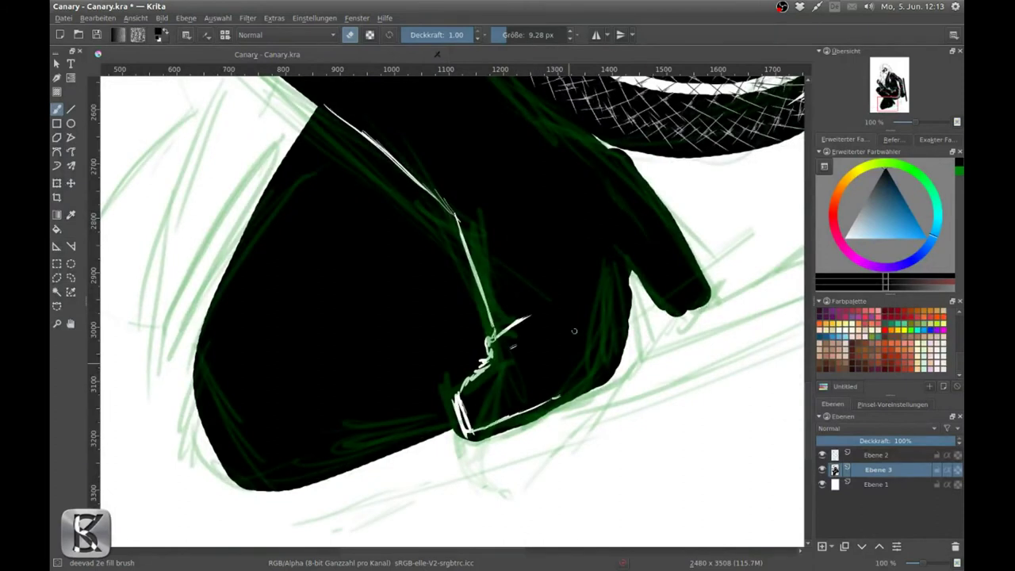
scroll(570, 325, "up", 3)
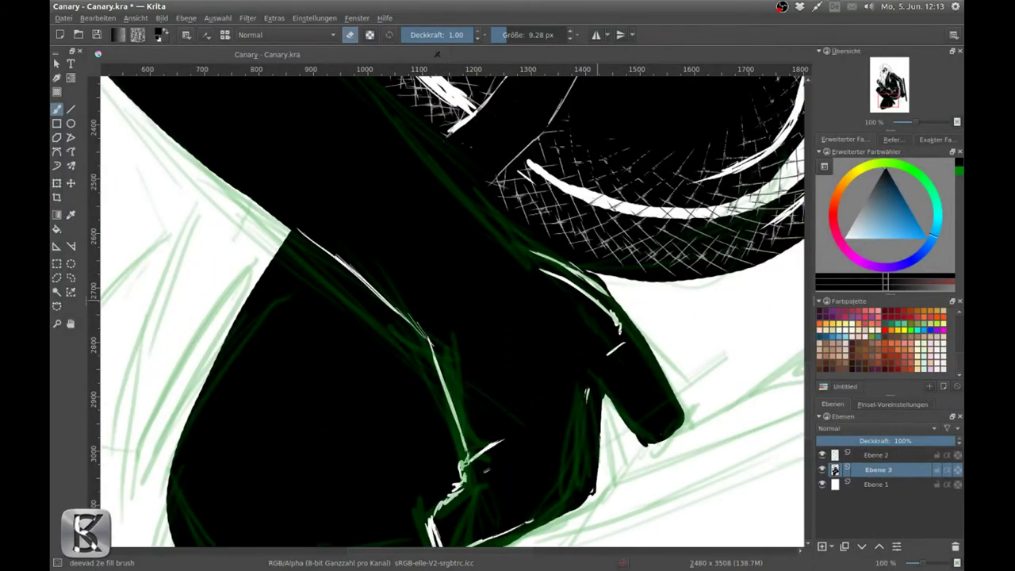
left_click_drag(485, 469, 473, 414)
key("e")
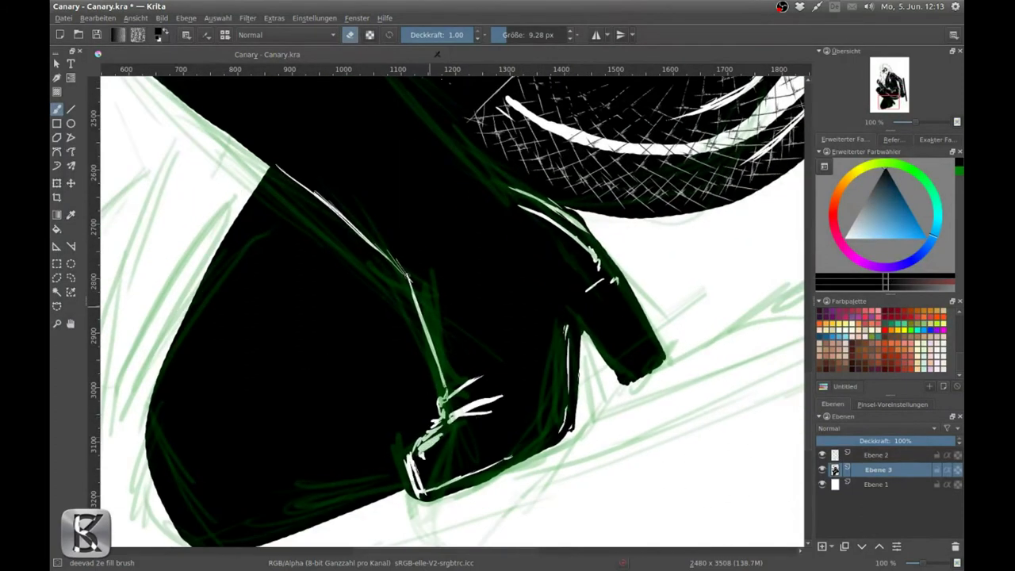
left_click_drag(444, 317, 526, 452)
Draw two buckled strap bands with square buckles across the shin
left_click_drag(511, 282, 525, 304)
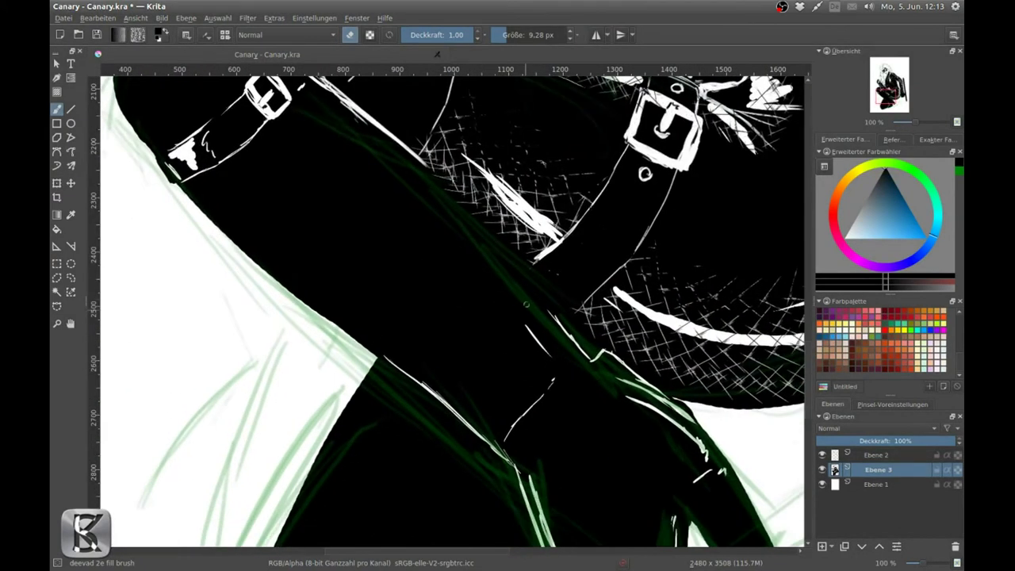
left_click_drag(468, 359, 550, 406)
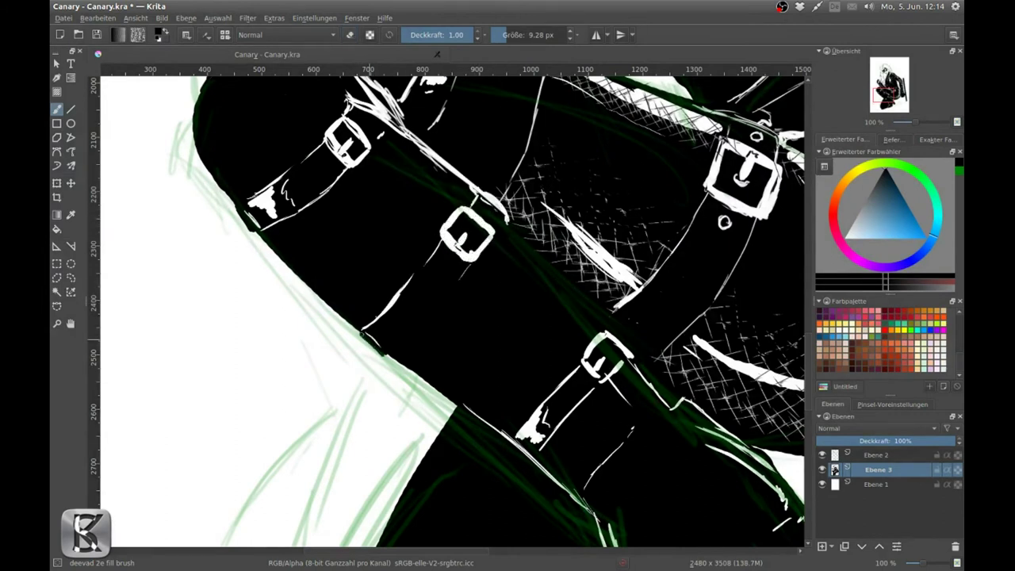
mouse_move(377, 320)
left_mouse_down()
mouse_move(358, 326)
mouse_move(326, 291)
left_mouse_up()
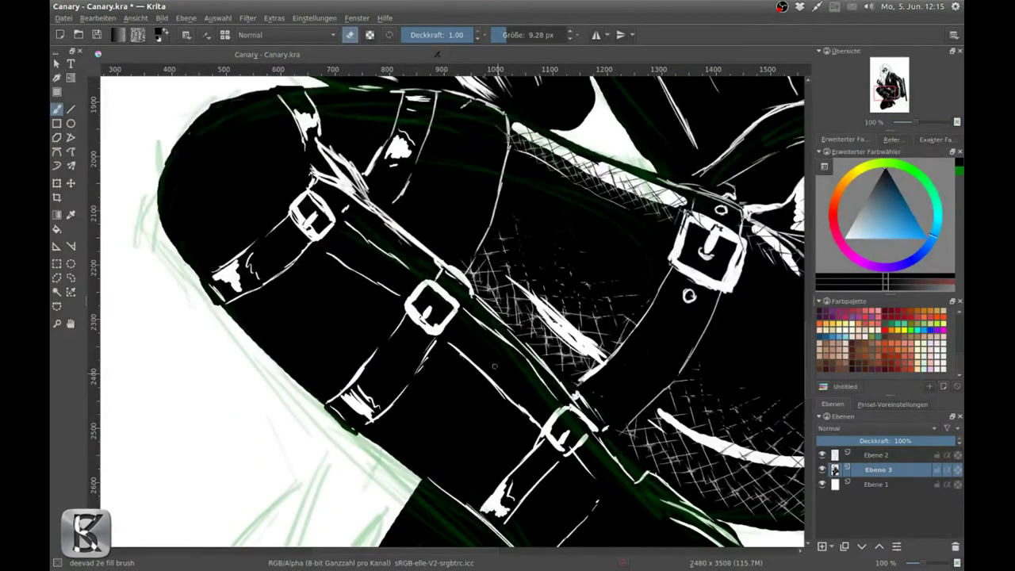
scroll(326, 290, "down", 4)
scroll(521, 324, "up", 3)
scroll(492, 324, "up", 1)
Ink a solid black cast-shadow shape right of the boot, extending it further right
scroll(475, 324, "down", 1)
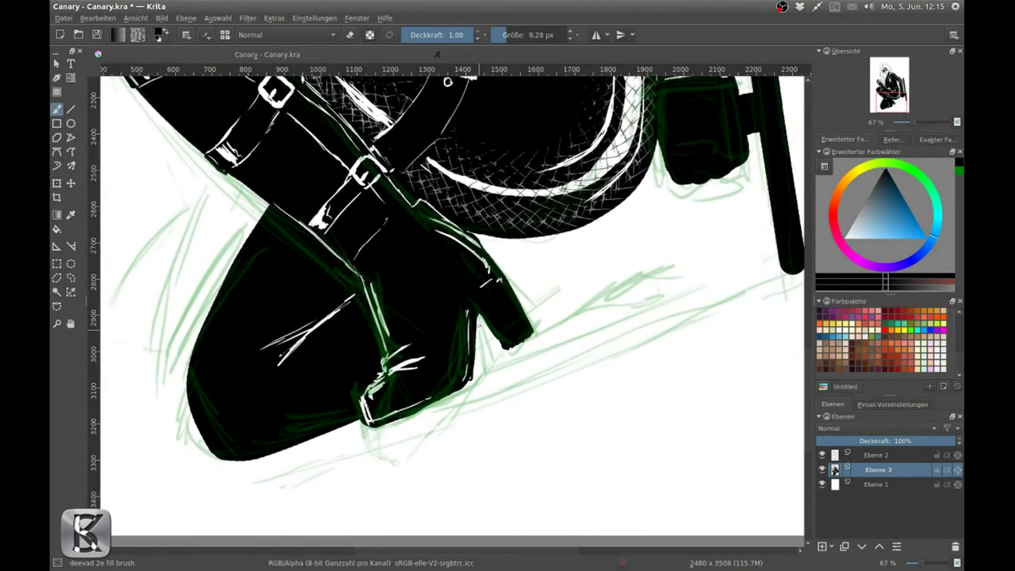
left_click_drag(611, 287, 713, 268)
left_click_drag(499, 241, 584, 246)
left_click_drag(515, 274, 610, 286)
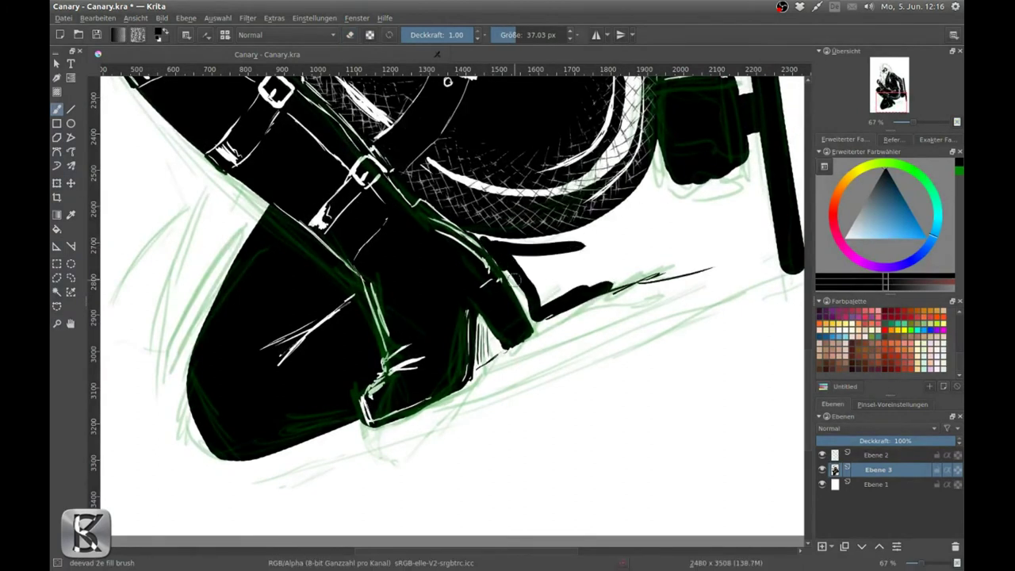
mouse_move(484, 349)
left_mouse_down()
mouse_move(706, 238)
mouse_move(547, 293)
mouse_move(650, 199)
left_mouse_up()
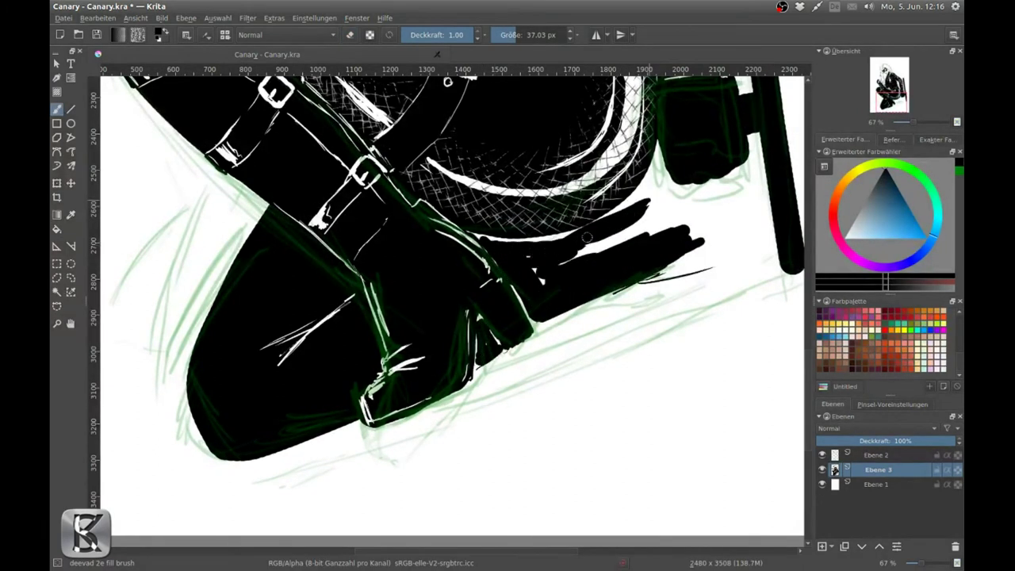
scroll(555, 291, "up", 2)
mouse_move(335, 391)
left_mouse_down()
mouse_move(596, 309)
mouse_move(713, 317)
left_mouse_up()
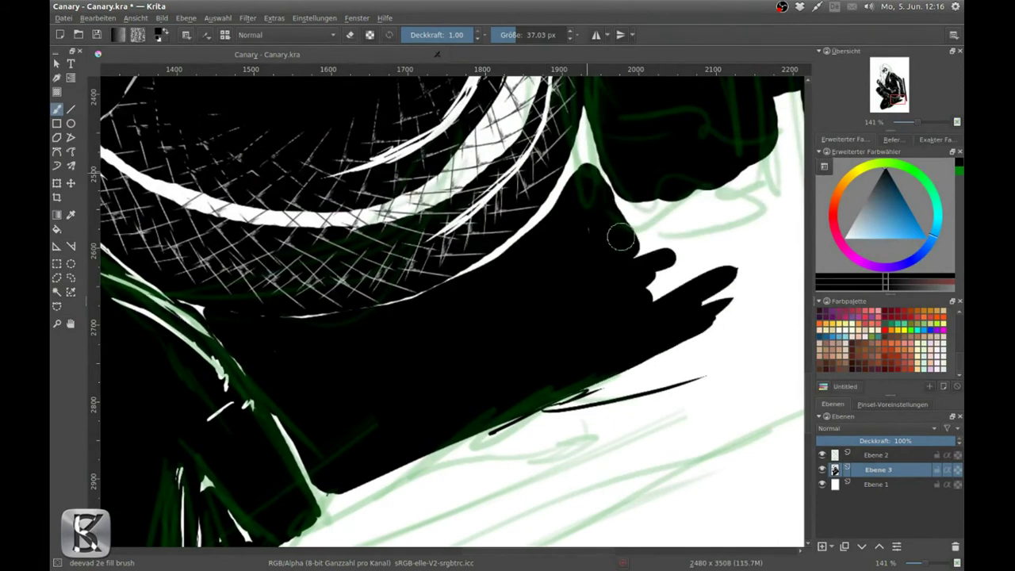
left_click_drag(658, 262, 737, 301)
Lasso the shadow freehand and hatch it with white vertical G-pen lines
left_click(71, 278)
left_click_drag(670, 247, 255, 460)
right_click(487, 186)
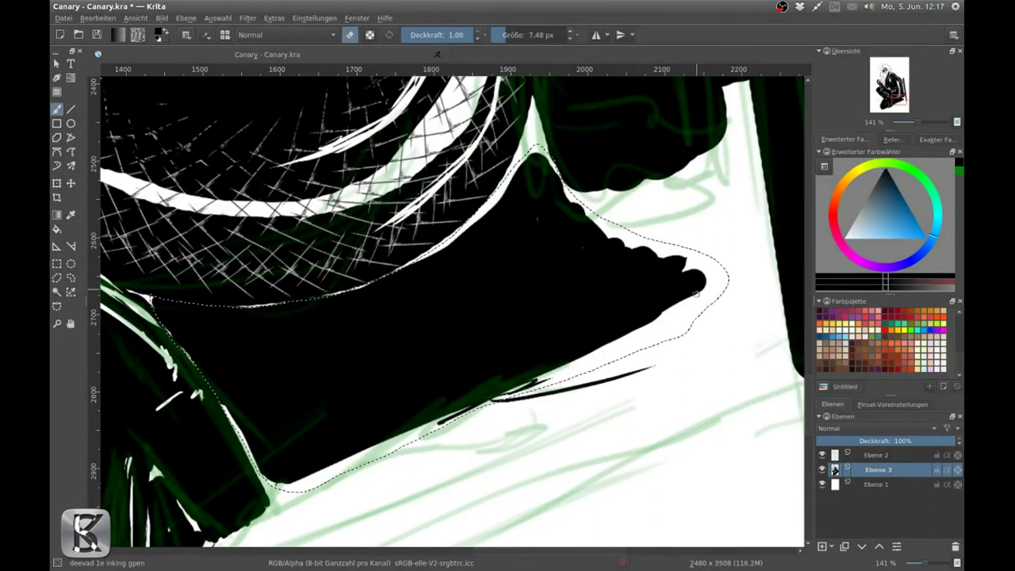
key("minus")
key("minus")
left_click_drag(546, 265, 547, 324)
left_click_drag(492, 241, 492, 349)
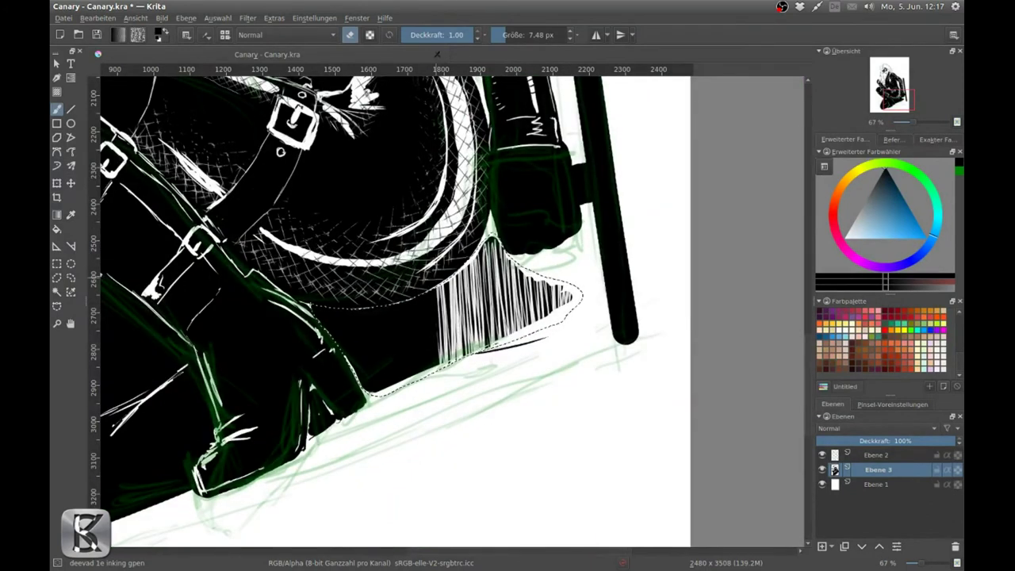
left_click_drag(412, 262, 412, 372)
left_click_drag(349, 305, 348, 392)
left_click_drag(515, 238, 515, 333)
Lasso more of the ground shadow and extend the white vertical hatching across it
left_click_drag(396, 301, 396, 385)
mouse_move(582, 317)
left_mouse_down()
mouse_move(745, 321)
mouse_move(666, 254)
left_mouse_up()
key("plus")
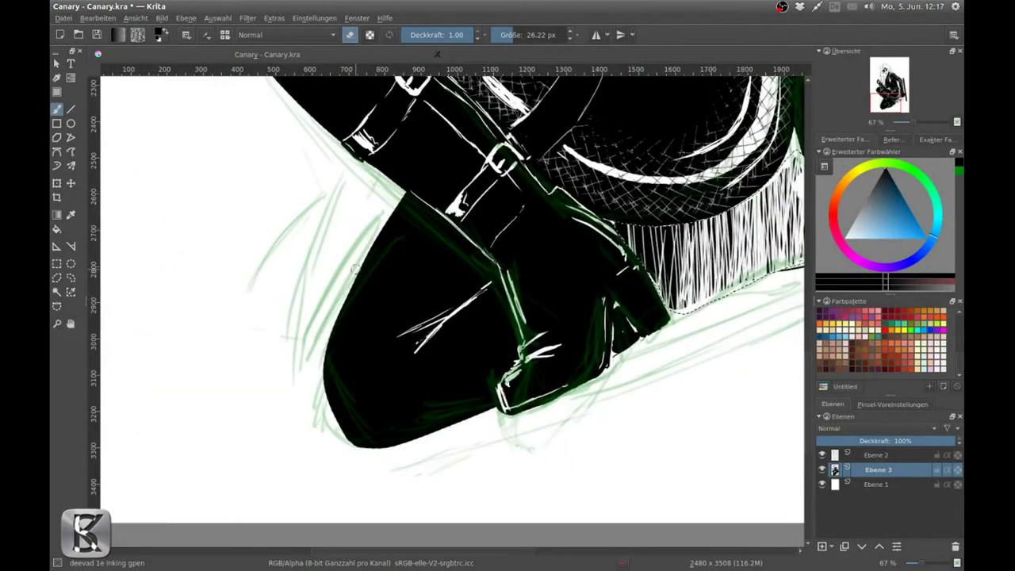
key("plus")
left_click_drag(555, 313, 491, 349)
key("b")
left_click_drag(511, 254, 500, 349)
left_click_drag(444, 229, 472, 317)
left_click_drag(563, 404, 571, 440)
left_click_drag(476, 135, 487, 210)
left_click_drag(471, 79, 484, 155)
mouse_move(508, 175)
left_mouse_down()
mouse_move(523, 254)
mouse_move(515, 301)
left_mouse_up()
Zoom to the fist and erase white highlights along the glove cuff and knuckles
key("minus")
key("plus")
key("plus")
key("bracketleft")
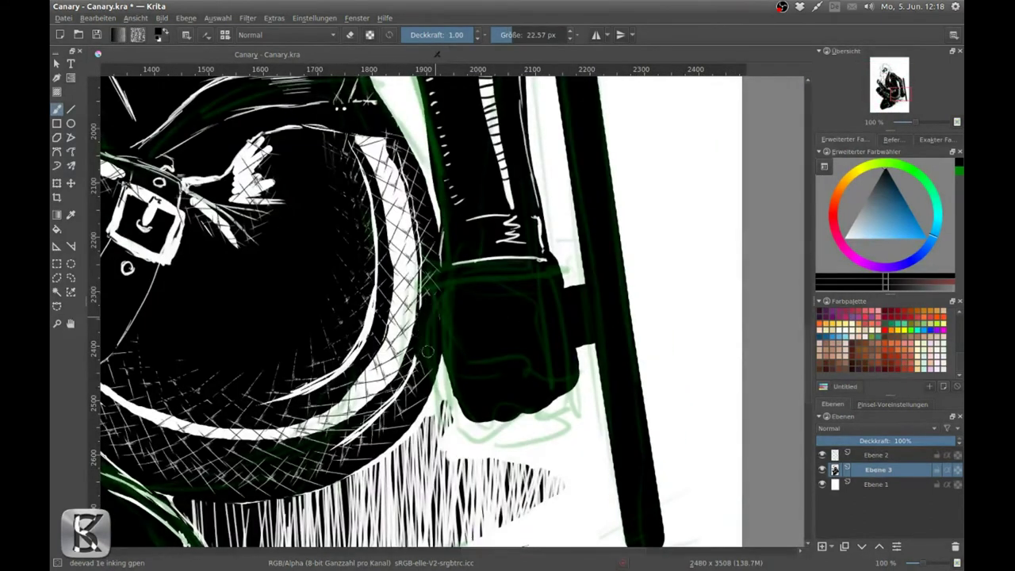
key("e")
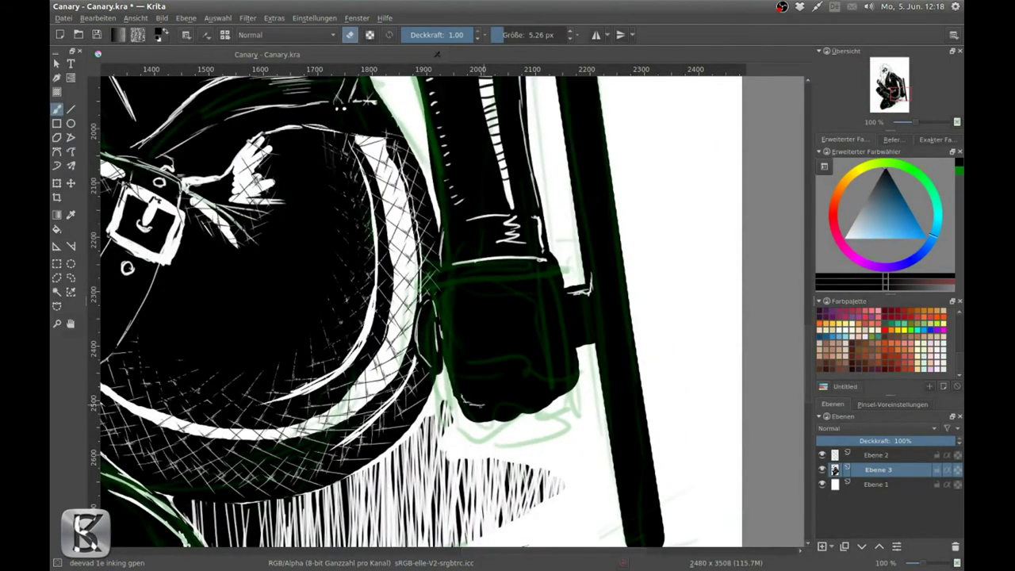
key("e")
left_click_drag(457, 268, 551, 261)
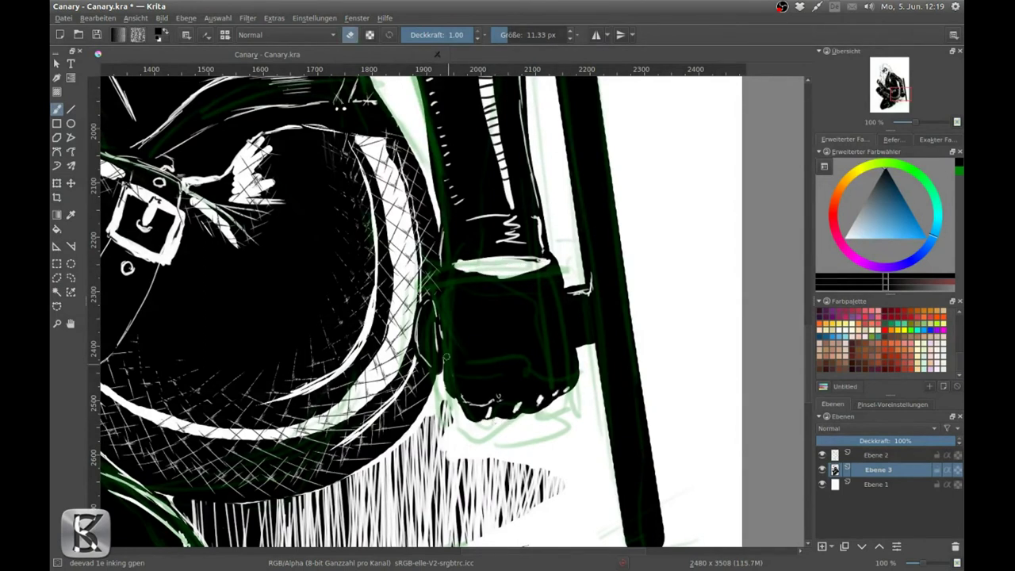
Pan around the fist and staff, resize the brush and return to black ink
left_click_drag(476, 317, 411, 180)
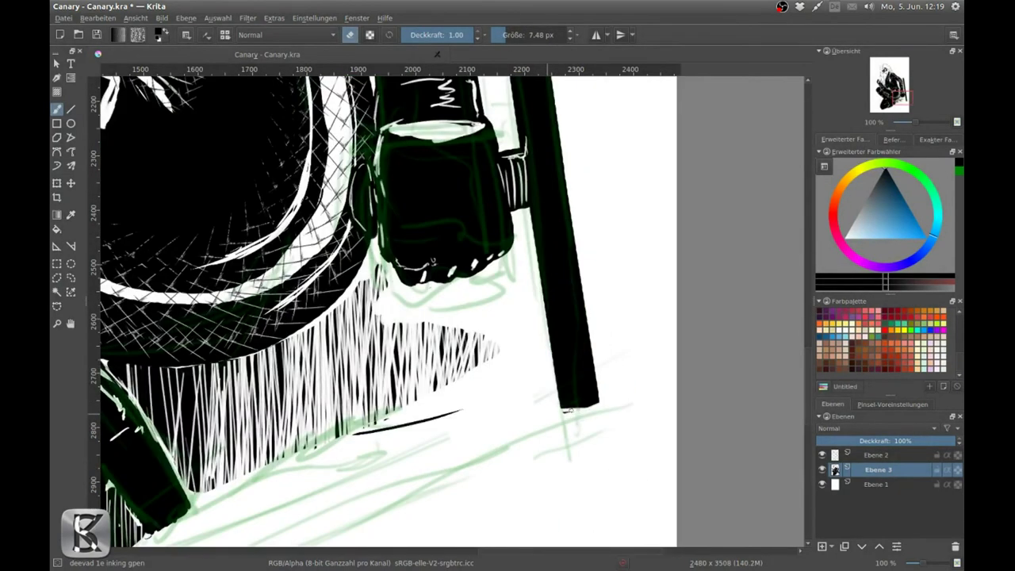
left_click_drag(565, 409, 466, 306)
key("bracketright")
key("bracketright")
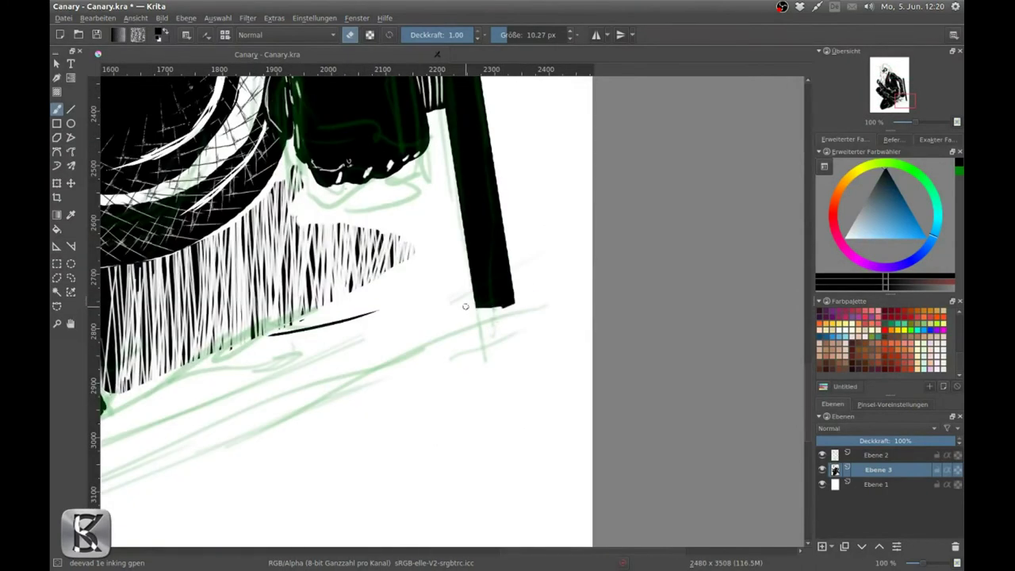
scroll(475, 305, "up", 5)
key("minus")
left_click(503, 35)
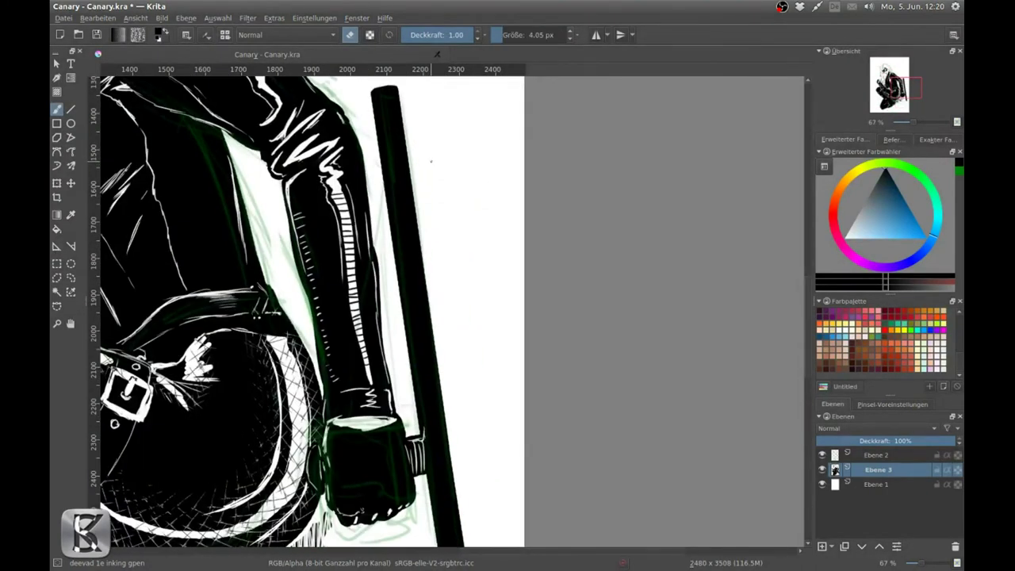
key("e")
left_click_drag(357, 396, 311, 175)
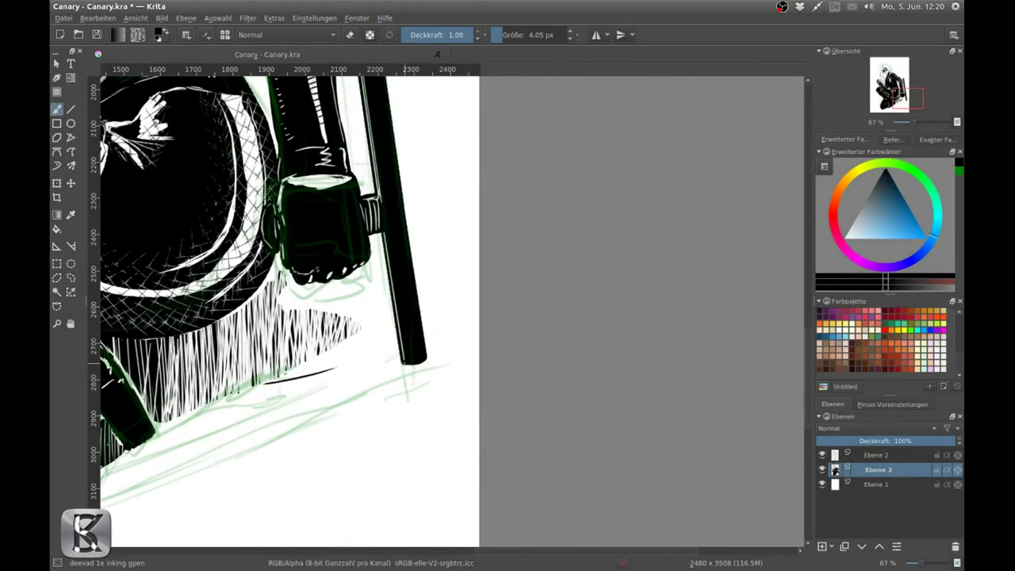
scroll(565, 35, "up", 3)
left_click_drag(900, 97, 903, 81)
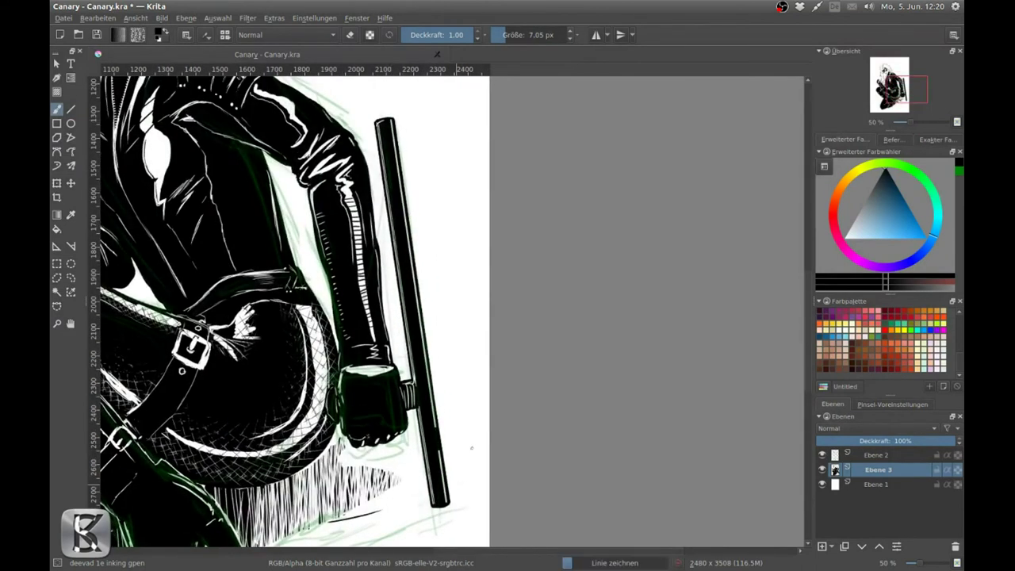
key("1")
mouse_move(172, 527)
left_mouse_down()
mouse_move(126, 58)
mouse_move(299, 81)
mouse_move(331, 205)
left_mouse_up()
key("minus")
left_click(206, 35)
Choose the paper textured brush preset and dab white texture dots onto the jacket
left_click(433, 207)
left_click(205, 35)
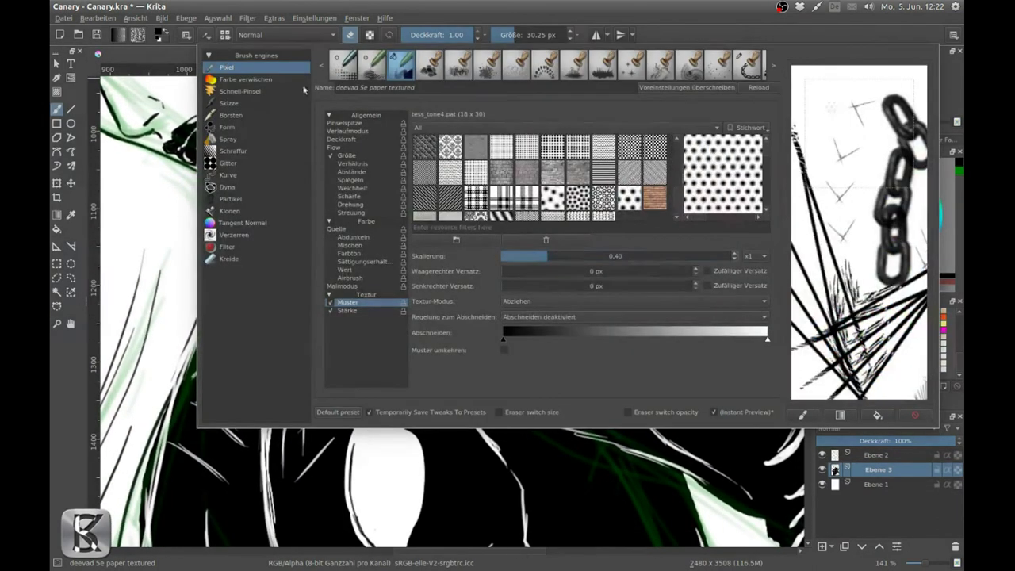
left_click_drag(496, 134, 515, 131)
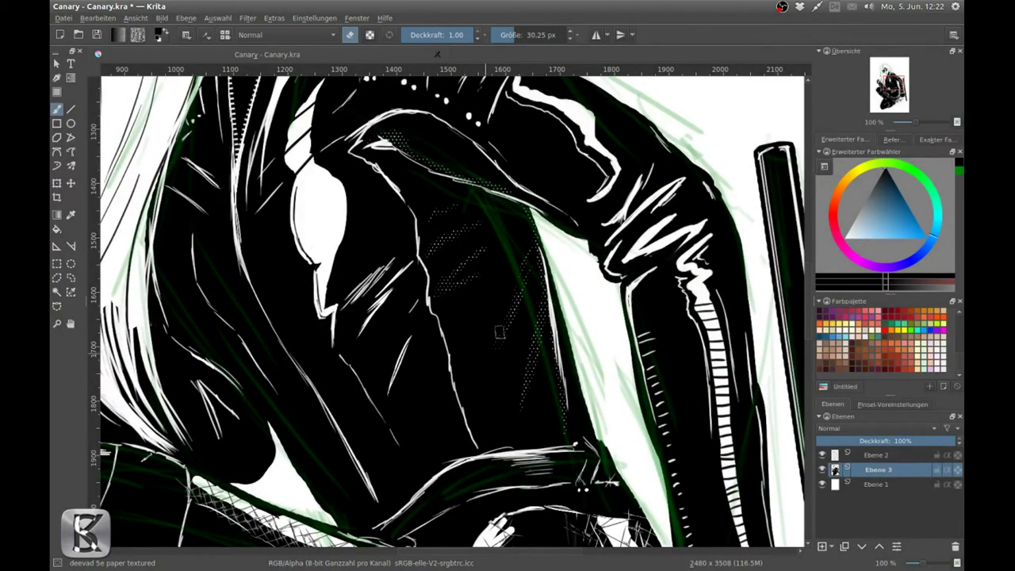
Pan down to the boot and switch back to the black ink fill brush
left_click_drag(499, 331, 713, 158)
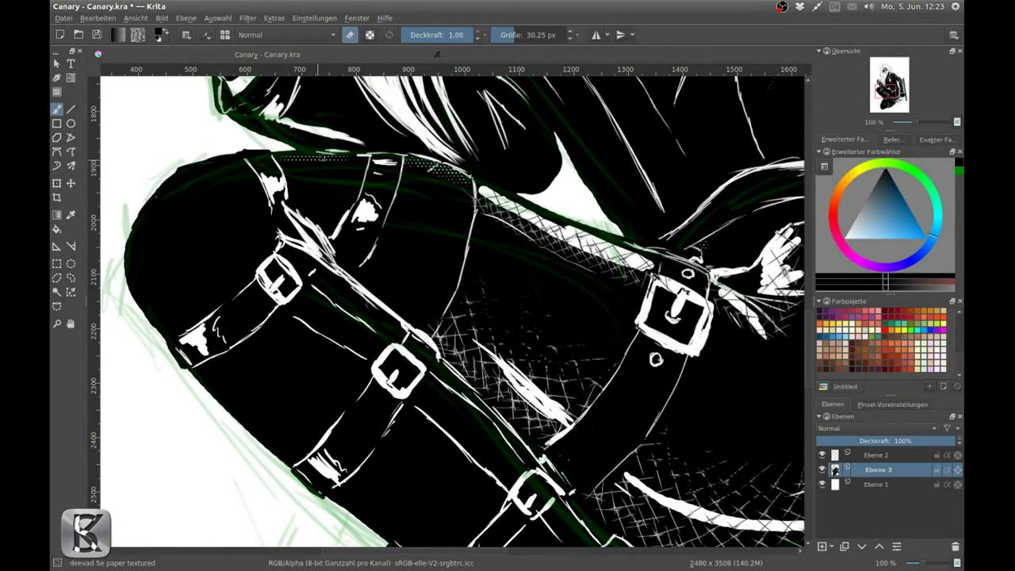
left_click_drag(218, 253, 206, 226)
left_click_drag(475, 396, 277, 218)
left_click_drag(397, 396, 446, 200)
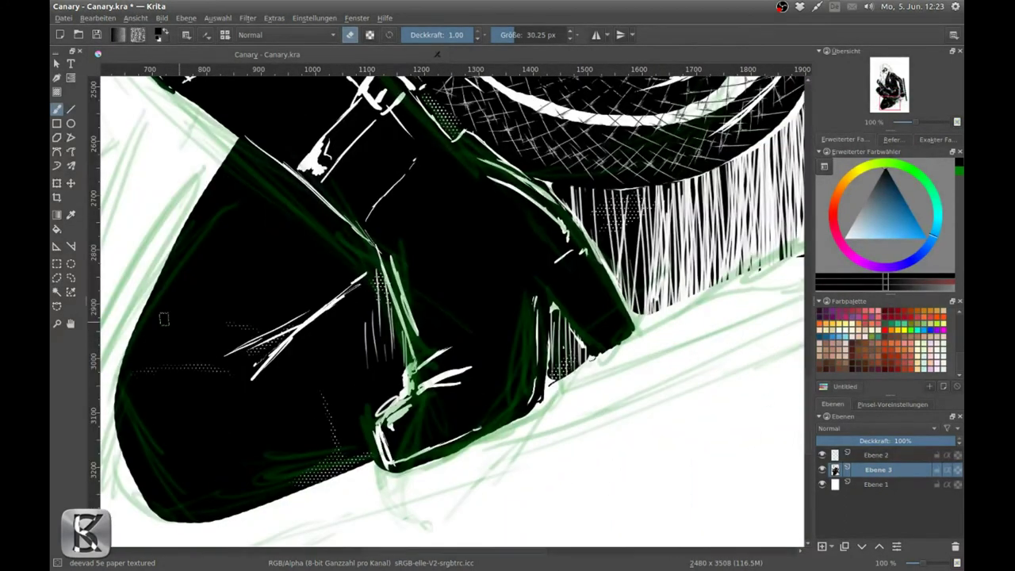
left_click_drag(164, 319, 372, 287)
key("slash")
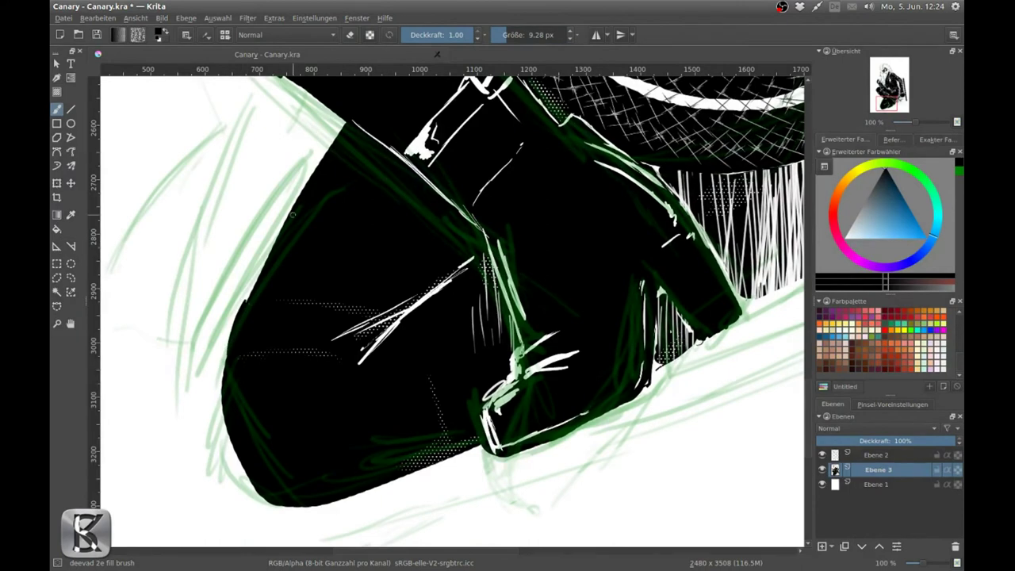
left_click_drag(396, 238, 515, 444)
Erase several white strands into the blonde hair near the jacket shoulder
scroll(549, 342, "down", 5)
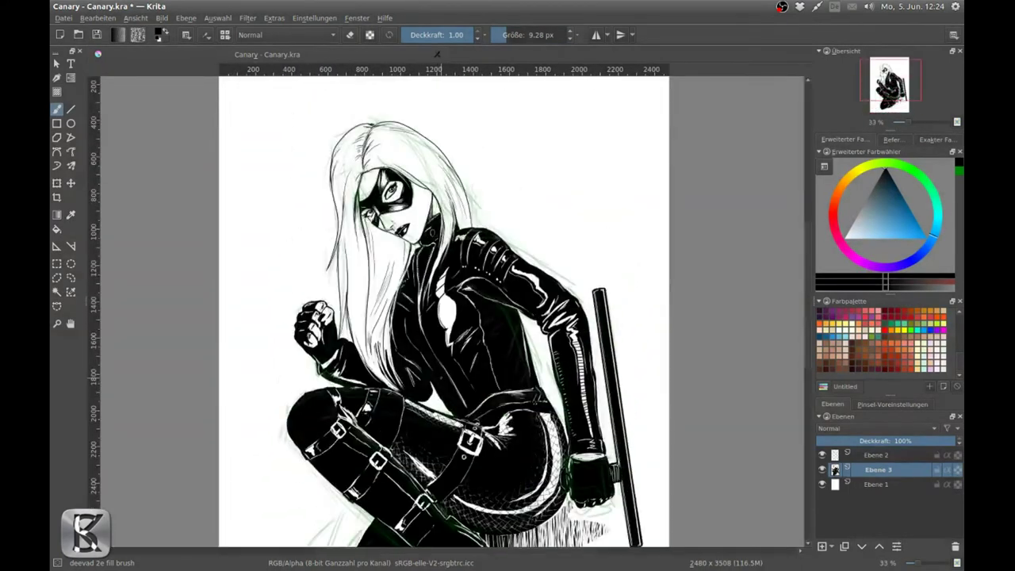
left_click_drag(539, 332, 548, 343)
scroll(548, 342, "up", 6)
key("e")
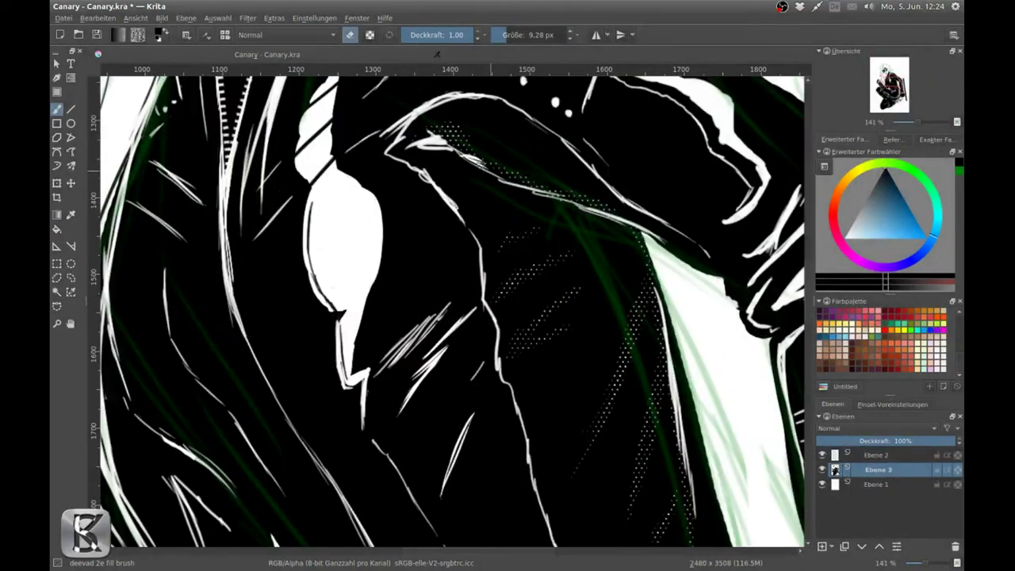
left_click_drag(452, 309, 512, 368)
key("e")
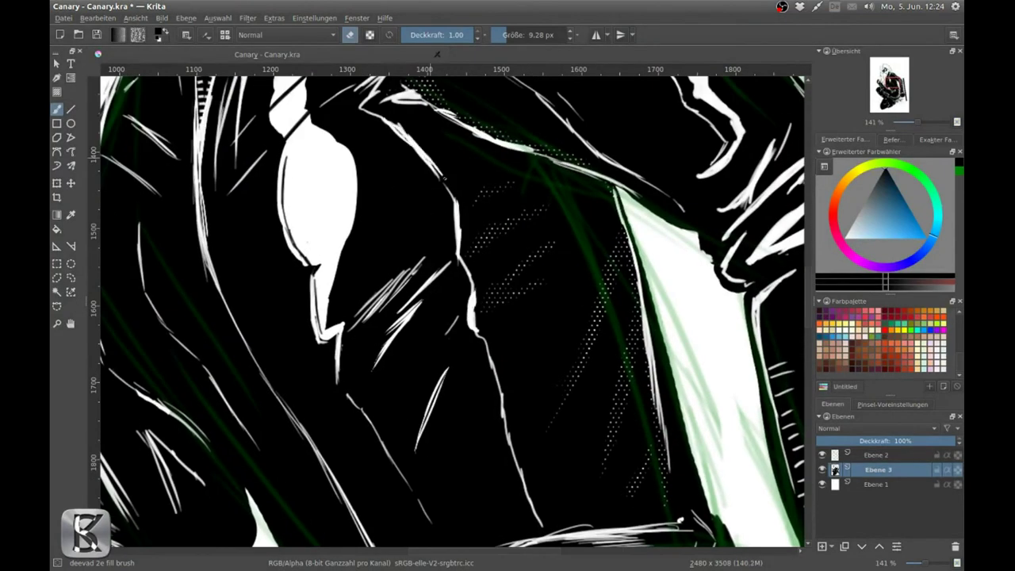
left_click_drag(444, 178, 484, 331)
scroll(481, 199, "down", 4)
scroll(503, 340, "up", 4)
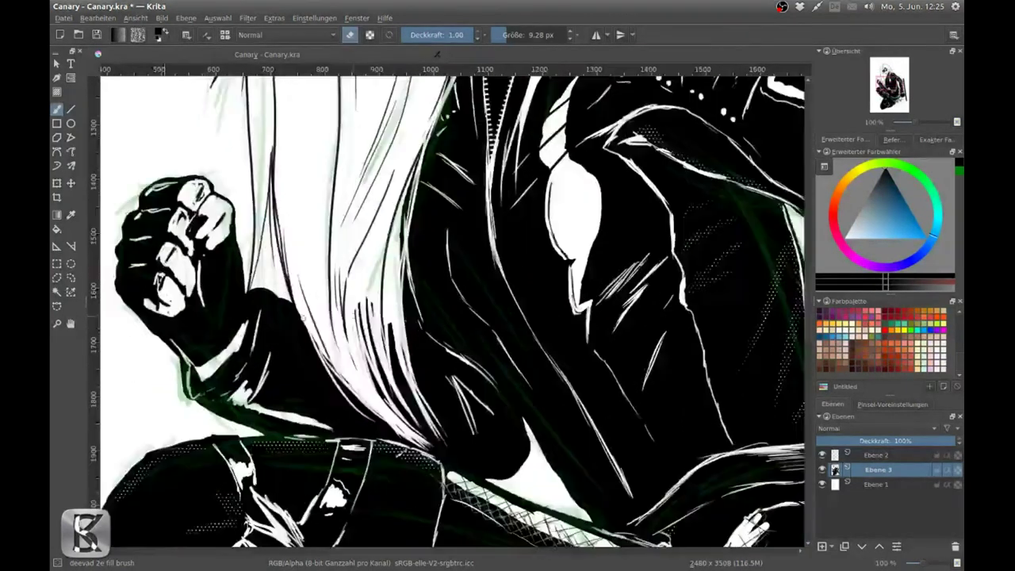
key("e")
key("e")
mouse_move(502, 339)
left_mouse_down()
mouse_move(462, 363)
mouse_move(563, 440)
left_mouse_up()
left_click_drag(523, 353, 606, 460)
mouse_move(392, 254)
left_mouse_down()
mouse_move(384, 305)
mouse_move(119, 119)
left_mouse_up()
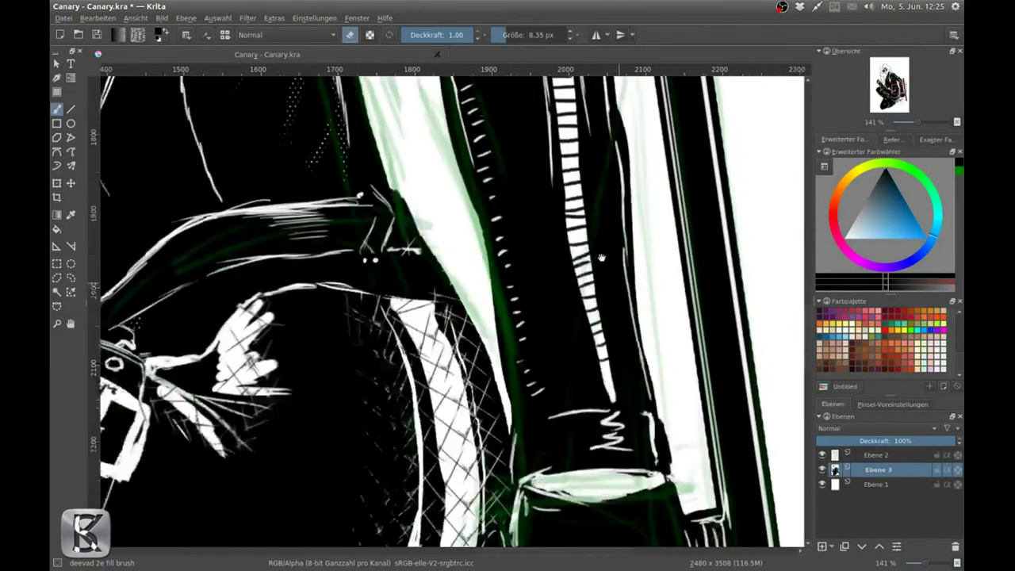
Draw a long tapered ground line under the boot with two diagonal hatching strokes
left_click_drag(777, 444, 517, 381)
mouse_move(351, 236)
left_mouse_down()
mouse_move(396, 317)
mouse_move(443, 365)
left_mouse_up()
scroll(451, 340, "down", 5)
scroll(451, 340, "up", 2)
mouse_move(455, 322)
left_mouse_down()
mouse_move(331, 385)
mouse_move(331, 375)
left_mouse_up()
left_click_drag(634, 230, 533, 274)
left_click_drag(661, 246, 547, 290)
left_click_drag(639, 231, 533, 286)
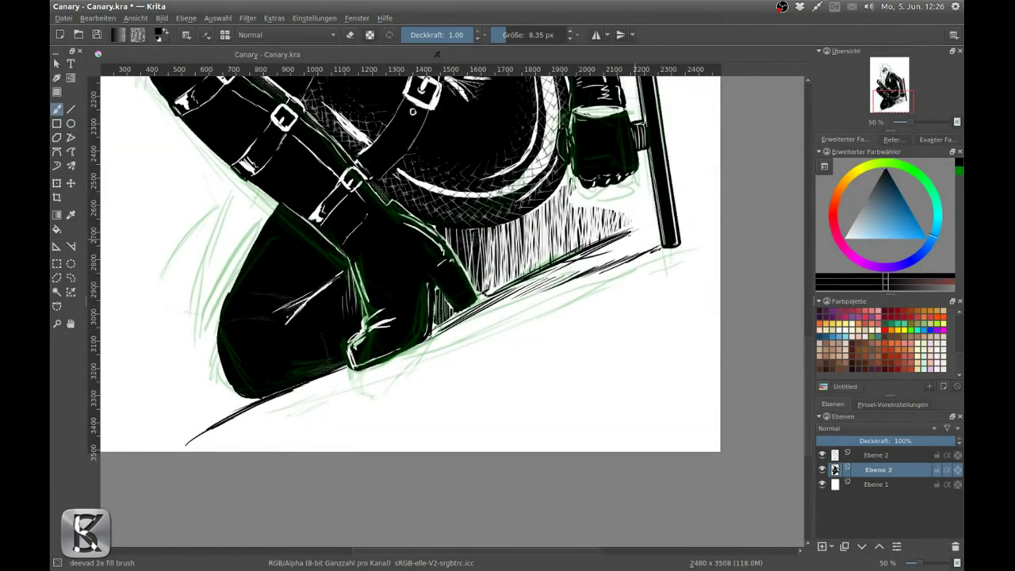
scroll(410, 261, "down", 3)
Hide the green sketch layer Ebene 2 and erase fine white hatching into a black shadow
left_click(821, 454)
scroll(418, 170, "up", 5)
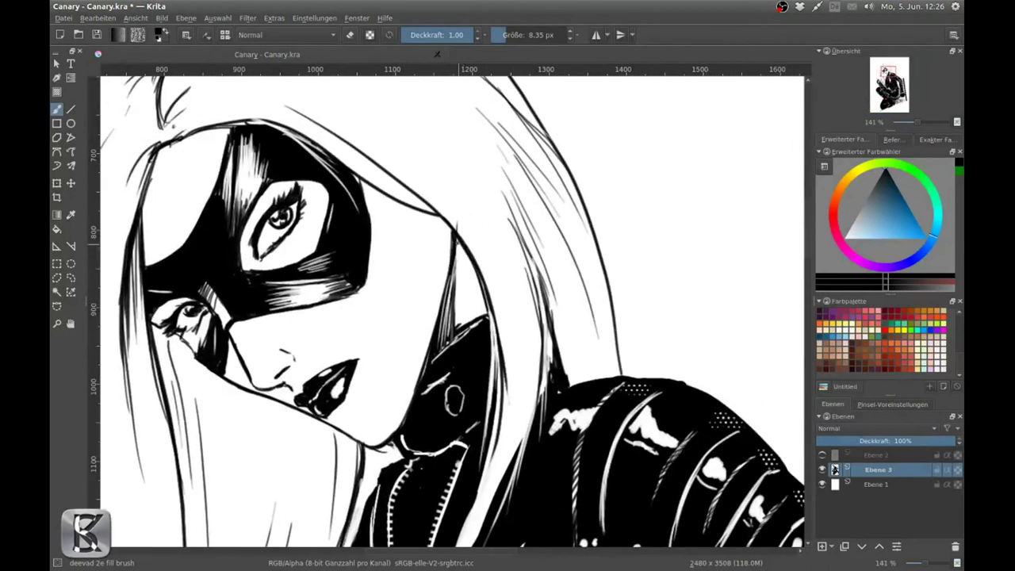
left_click_drag(468, 301, 494, 290)
left_click(71, 277)
key("b")
key("e")
mouse_move(504, 232)
left_mouse_down()
mouse_move(479, 277)
mouse_move(470, 333)
left_mouse_up()
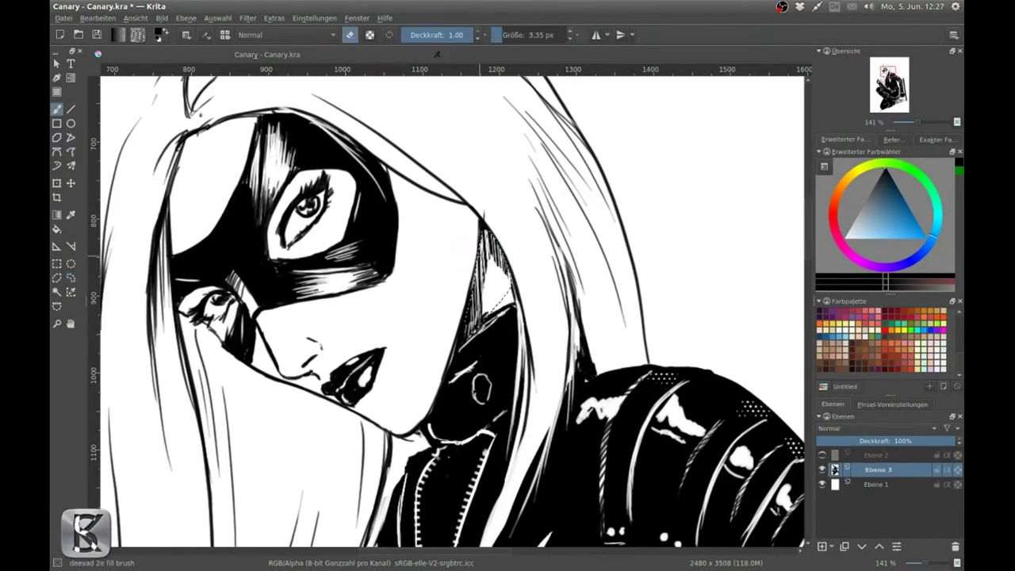
Zoom to the face and hatch two fine white lines into the mask below the eye
scroll(495, 292, "down", 2)
scroll(495, 292, "down", 5)
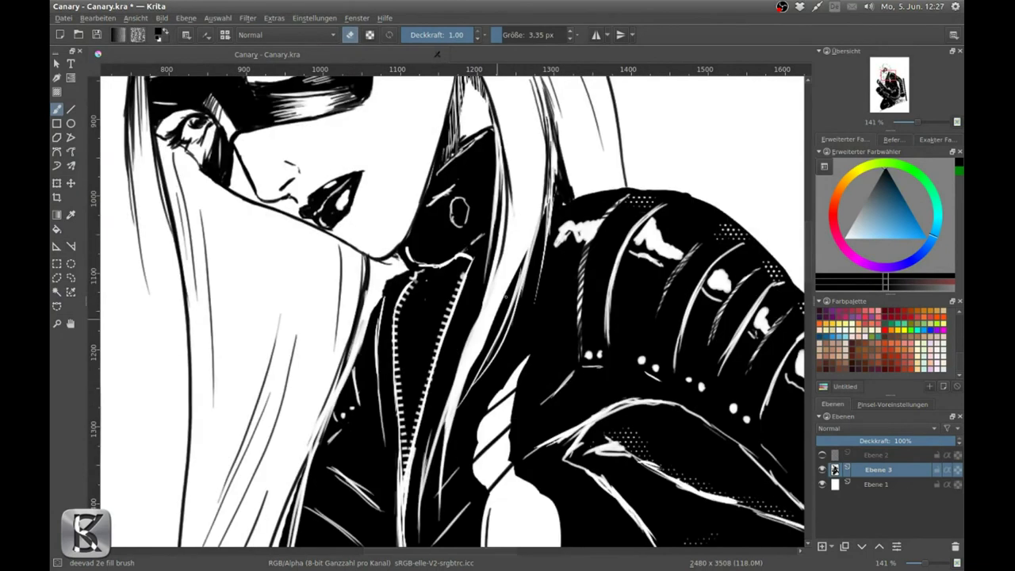
key("minus")
key("plus")
key("plus")
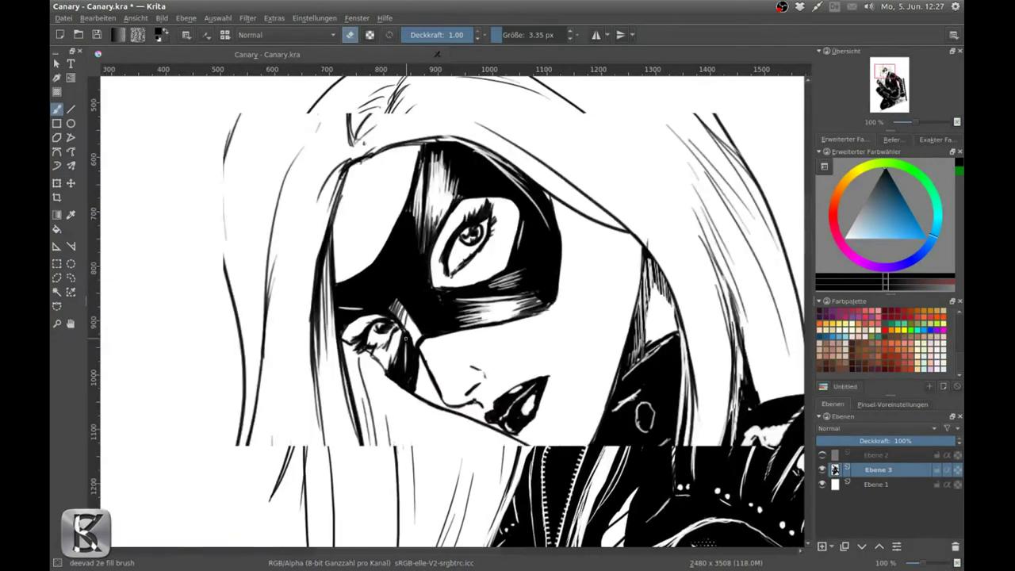
key("e")
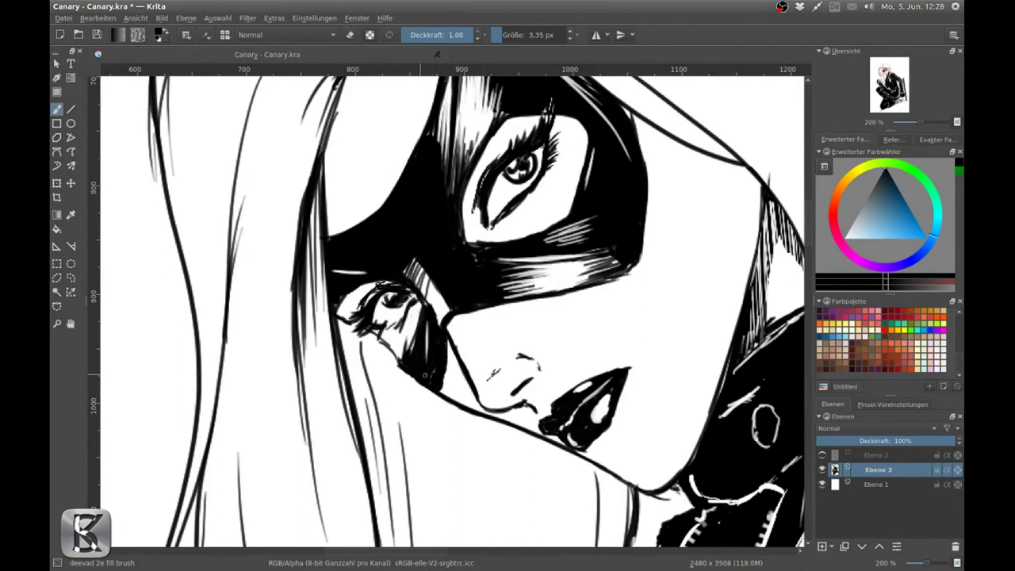
left_click_drag(596, 219, 517, 240)
left_click_drag(610, 275, 507, 293)
key("e")
scroll(387, 274, "up", 3)
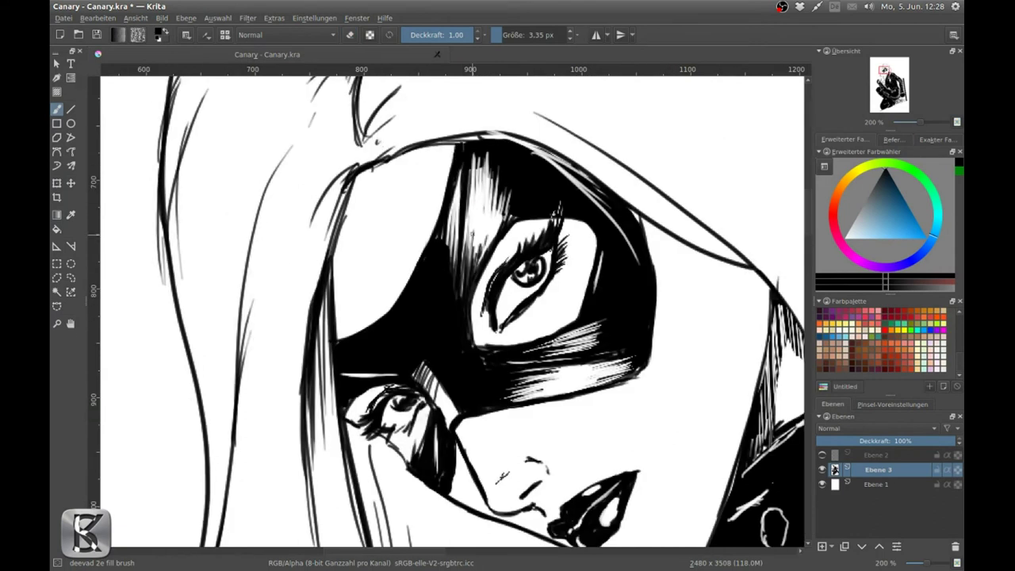
scroll(461, 302, "down", 6)
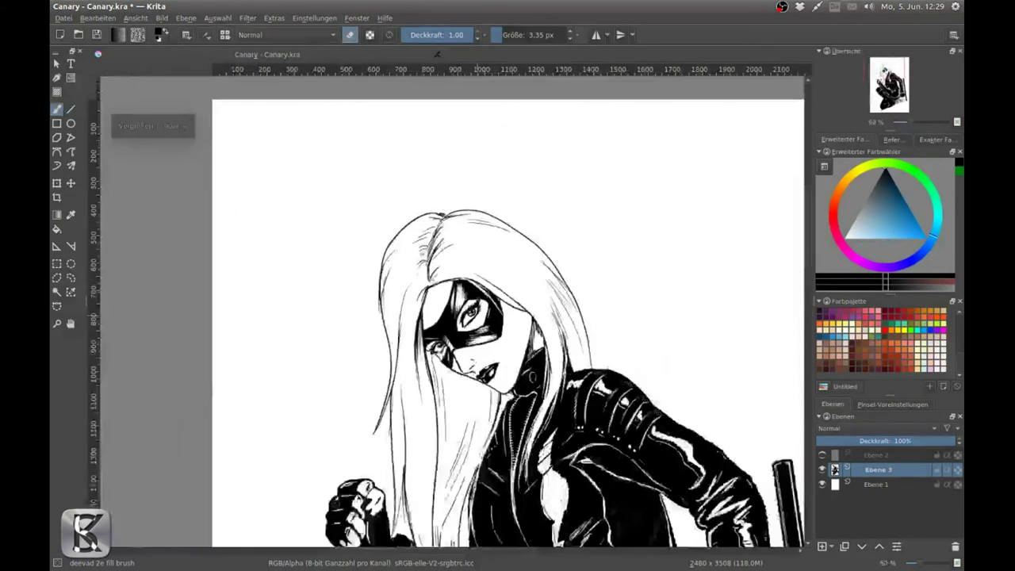
Add a new layer, pick yellow and a large stamp brush, then undo a test stroke
left_click(821, 546)
left_click(56, 292)
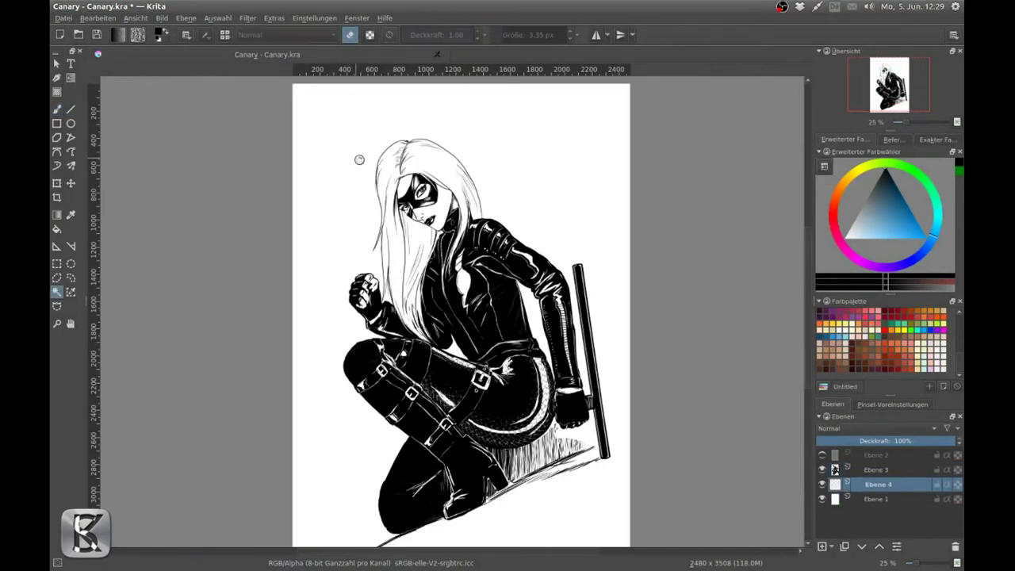
right_click(370, 185)
left_click(321, 226)
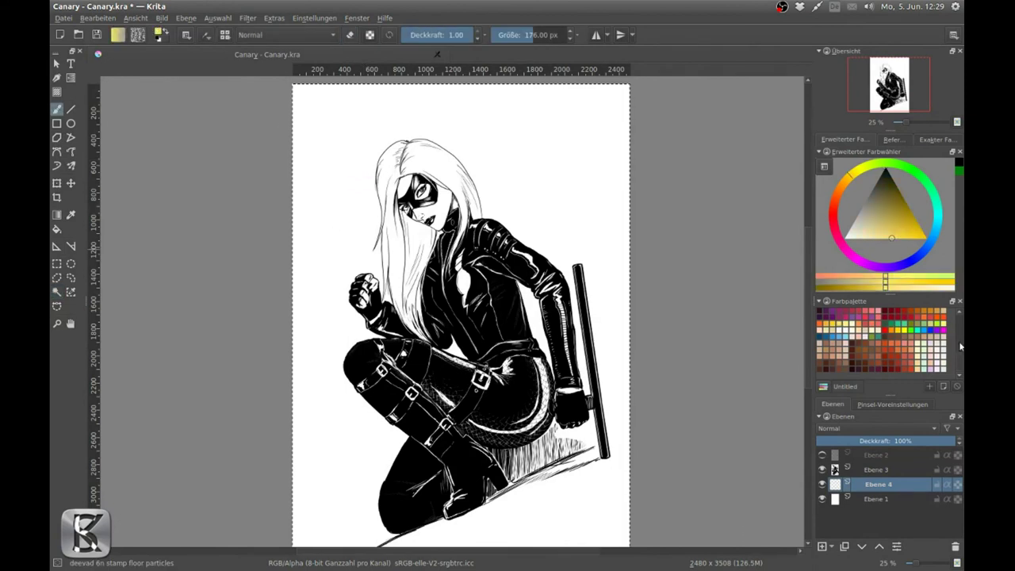
left_click(852, 178)
left_click_drag(392, 131, 360, 210)
key("ctrl+z")
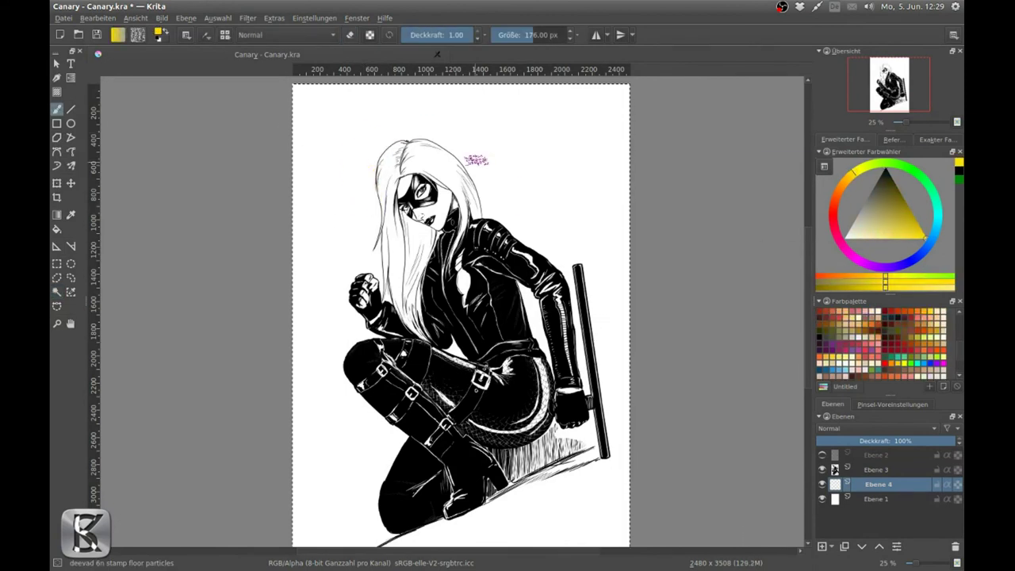
Choose the 'stamp texture big' preset and paint a yellow wash around and beside the head
right_click(479, 184)
key("F6")
left_click(396, 265)
left_click(302, 394)
mouse_move(373, 151)
left_mouse_down()
mouse_move(349, 237)
mouse_move(507, 159)
mouse_move(547, 230)
left_mouse_up()
mouse_move(453, 164)
left_mouse_down()
mouse_move(396, 317)
mouse_move(325, 238)
left_mouse_up()
mouse_move(524, 151)
left_mouse_down()
mouse_move(587, 230)
mouse_move(571, 317)
left_mouse_up()
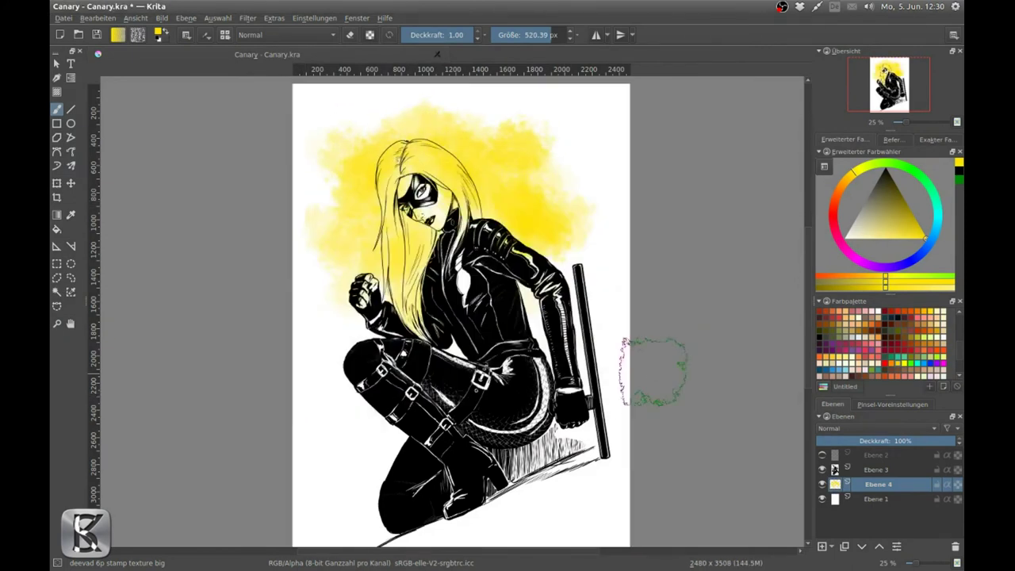
scroll(409, 184, "up", 3)
Clear the yellow from the forehead, cheek, neck and jacket shoulder with the fill brush
right_click(521, 261)
left_click(471, 200)
left_click_drag(415, 184, 409, 169)
mouse_move(498, 214)
left_mouse_down()
mouse_move(531, 233)
mouse_move(515, 289)
mouse_move(484, 301)
mouse_move(531, 273)
left_mouse_up()
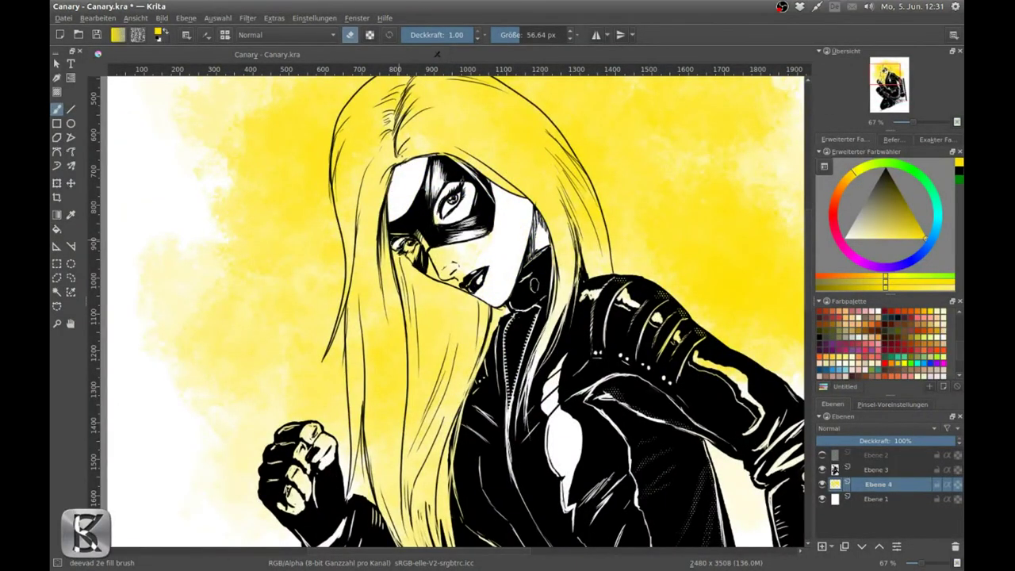
left_click_drag(468, 277, 310, 190)
mouse_move(507, 229)
left_mouse_down()
mouse_move(586, 292)
mouse_move(748, 261)
left_mouse_up()
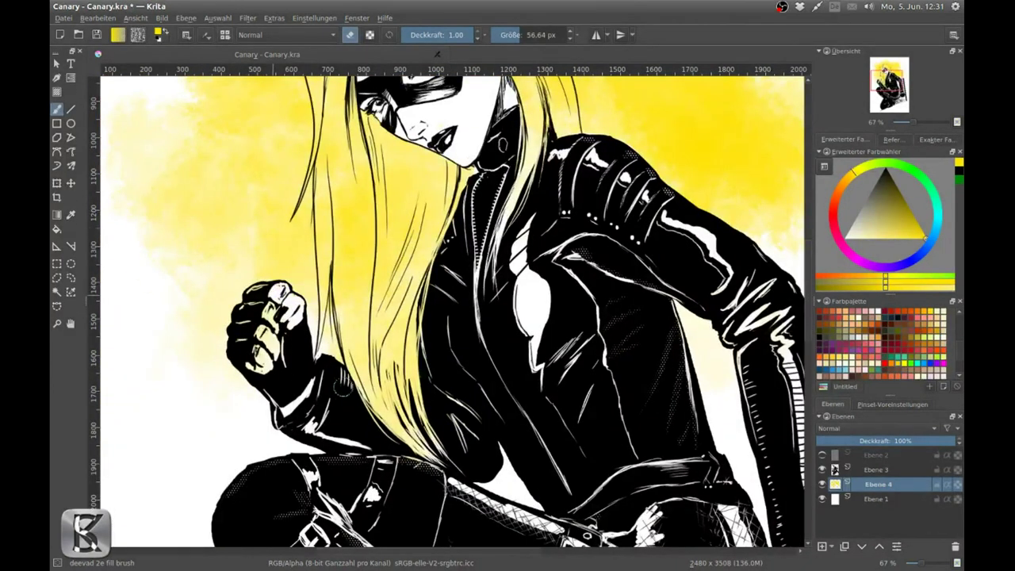
mouse_move(476, 317)
left_mouse_down()
mouse_move(376, 181)
mouse_move(466, 464)
left_mouse_up()
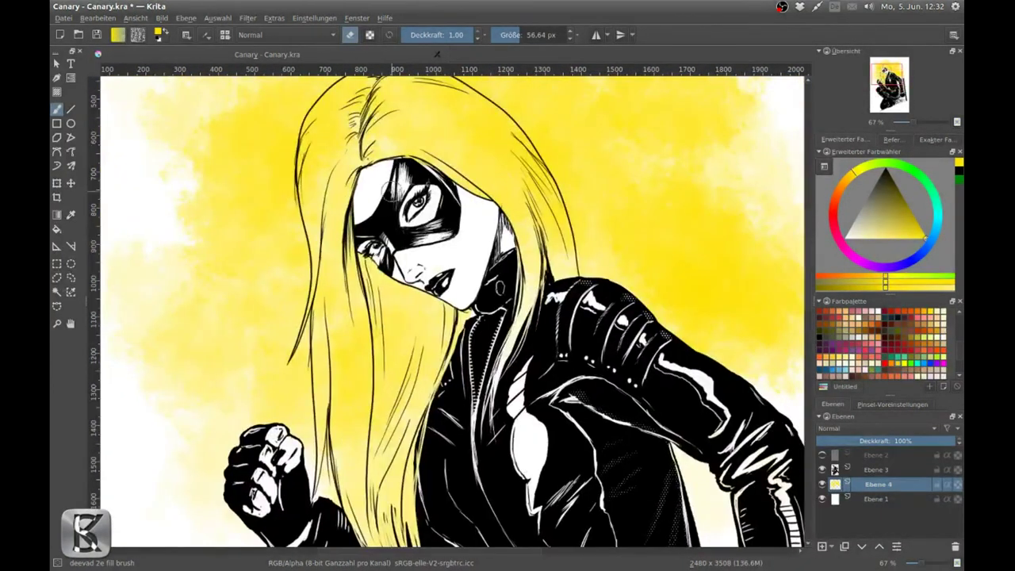
key("minus")
key("minus")
key("minus")
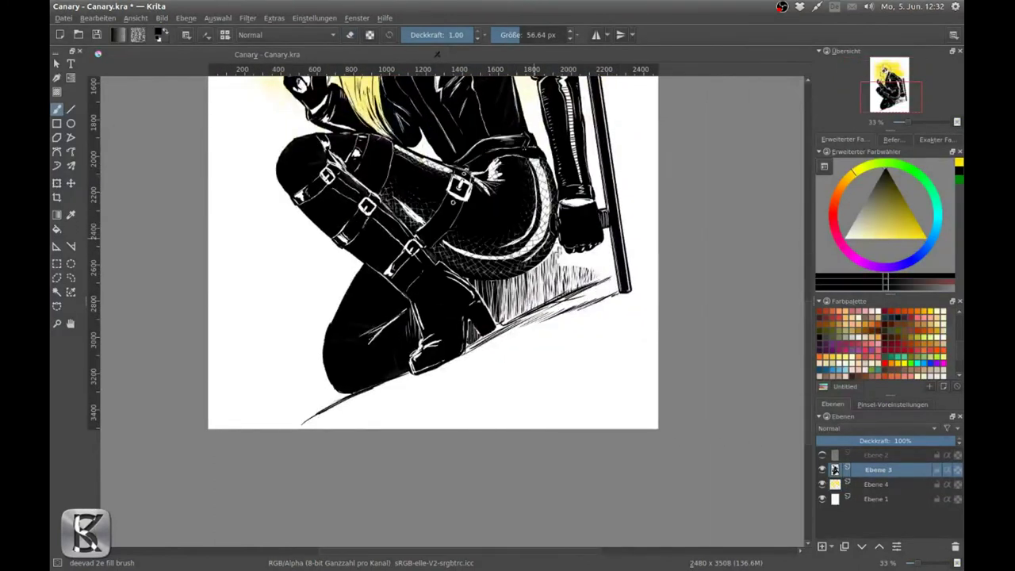
Hatch dense tapered black diagonal strokes along the ground beneath the boot and staff
left_click_drag(361, 399, 416, 372)
left_click_drag(446, 370, 475, 355)
left_click_drag(417, 379, 470, 357)
mouse_move(535, 343)
left_mouse_down()
mouse_move(610, 302)
mouse_move(599, 311)
mouse_move(630, 309)
left_mouse_up()
left_click_drag(569, 318, 614, 282)
scroll(608, 393, "up", 2)
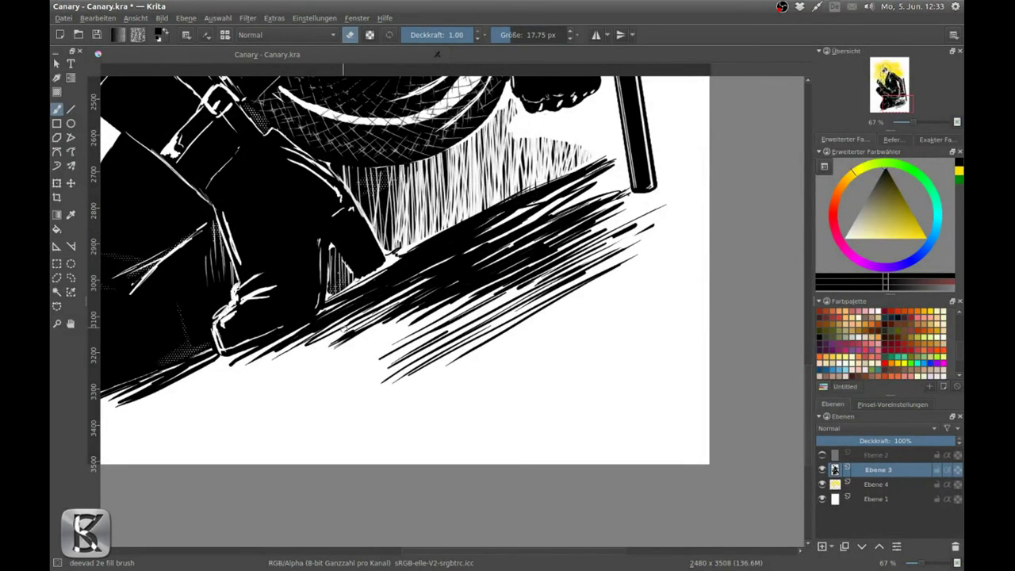
left_click_drag(520, 328, 723, 255)
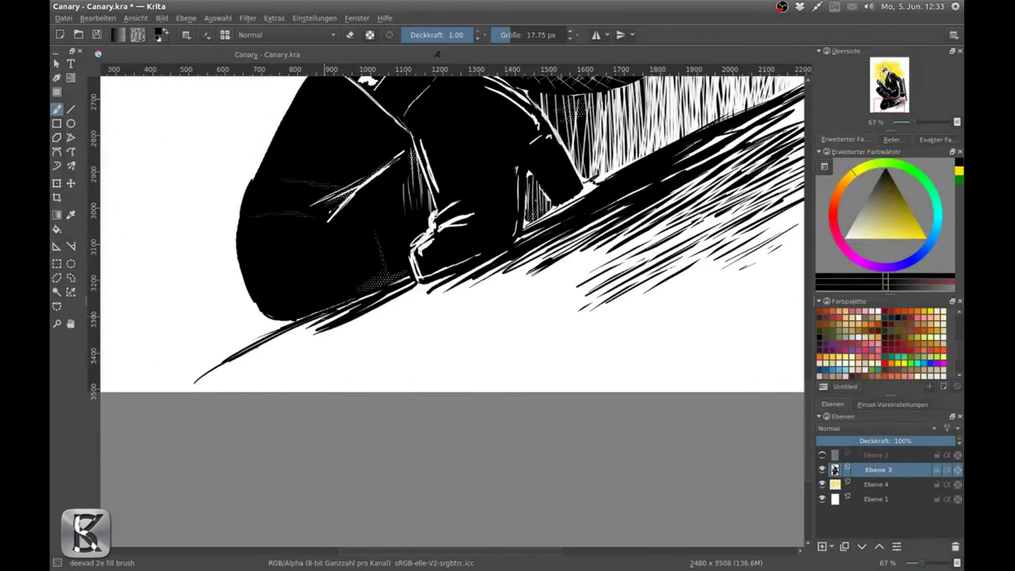
left_click_drag(439, 299, 424, 302)
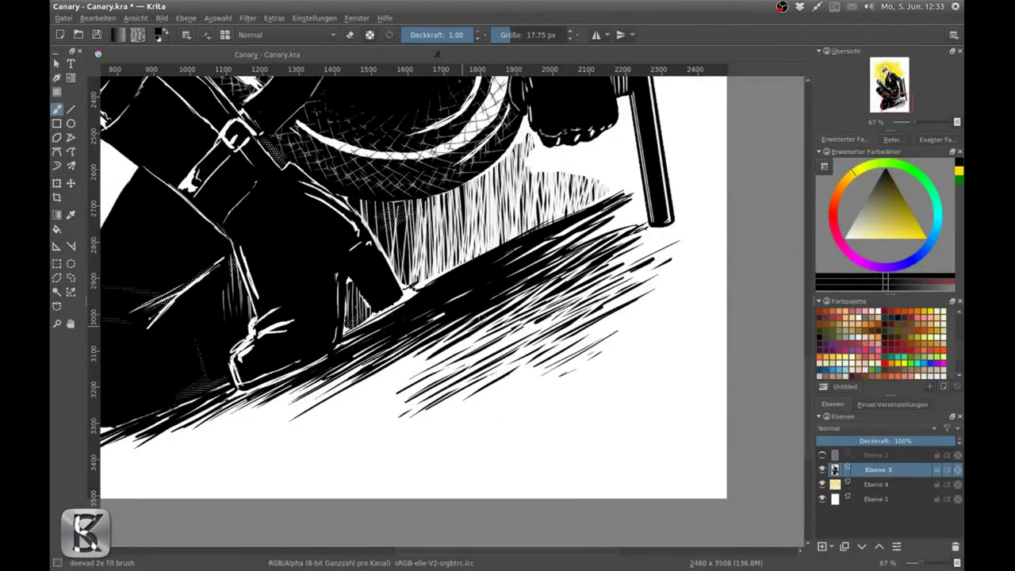
scroll(317, 78, "up", 1)
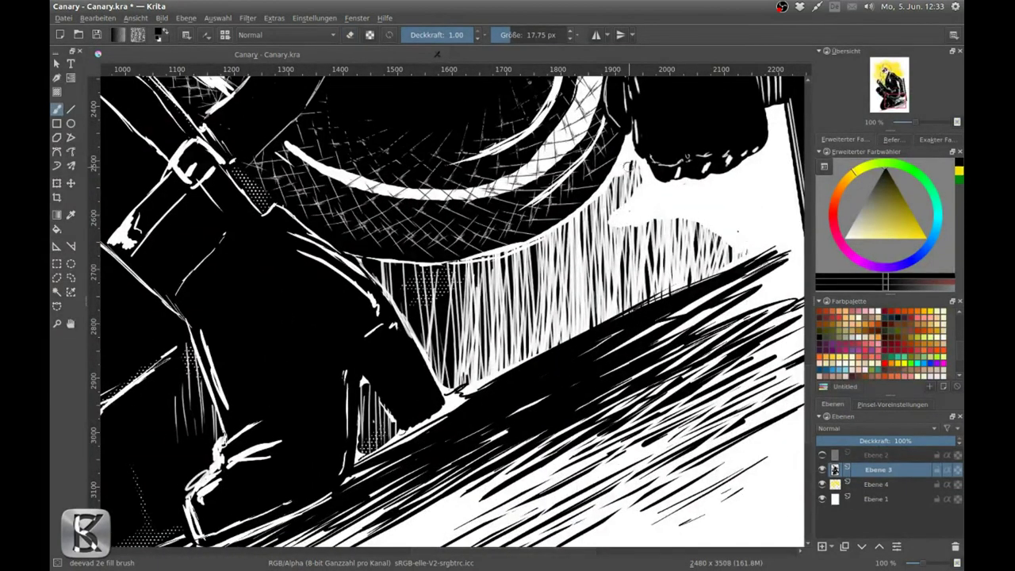
key("2")
scroll(420, 317, "up", 2)
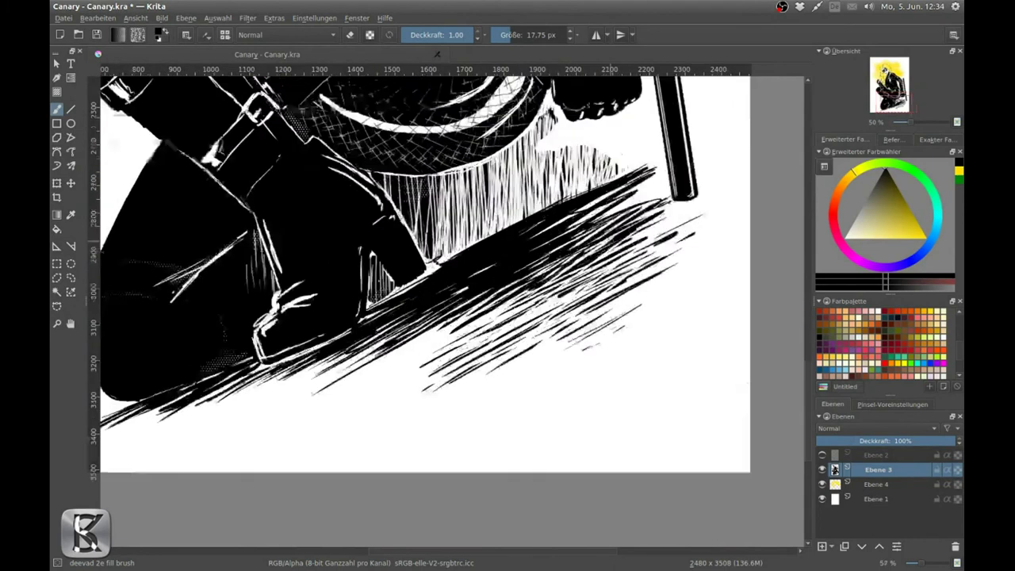
key("2")
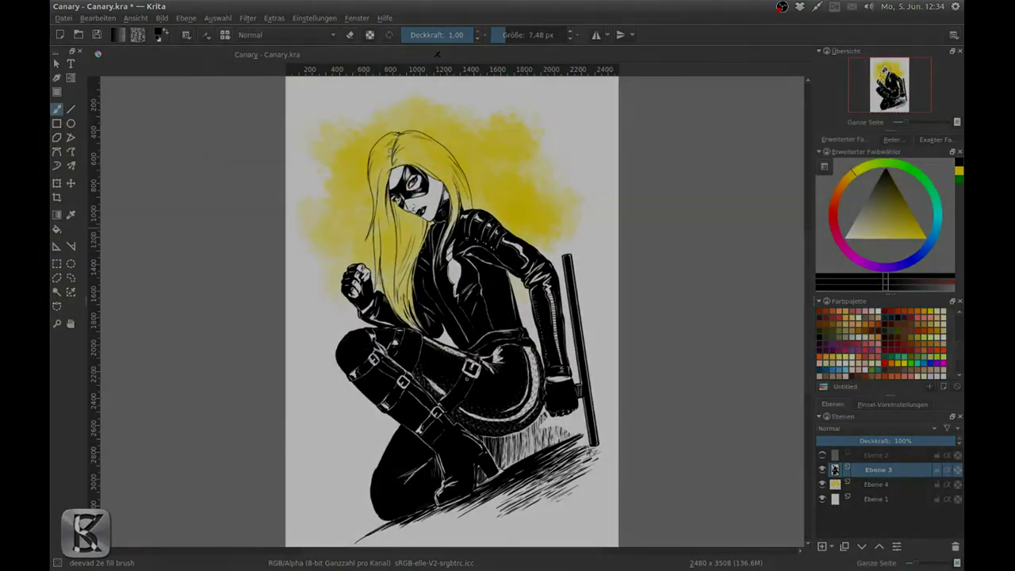